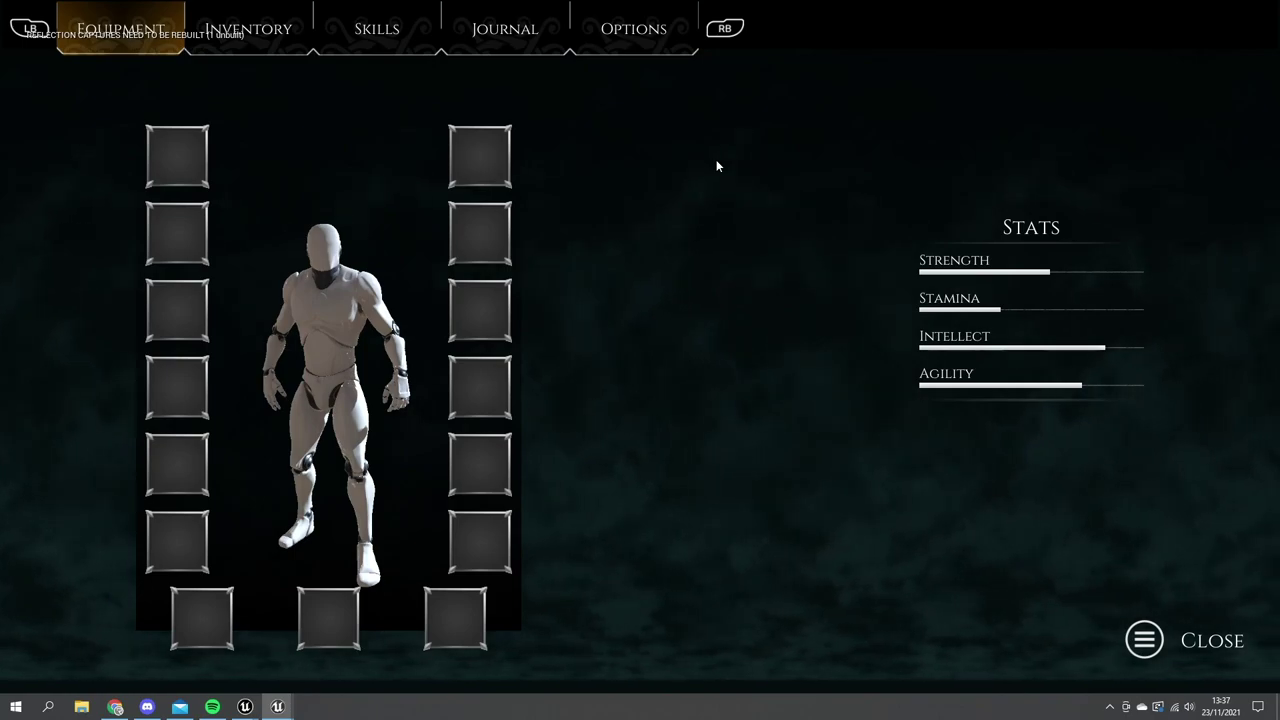
# Back in the editor, create a new material asset named SmokeBG in the folder.
pyautogui.press('Escape')
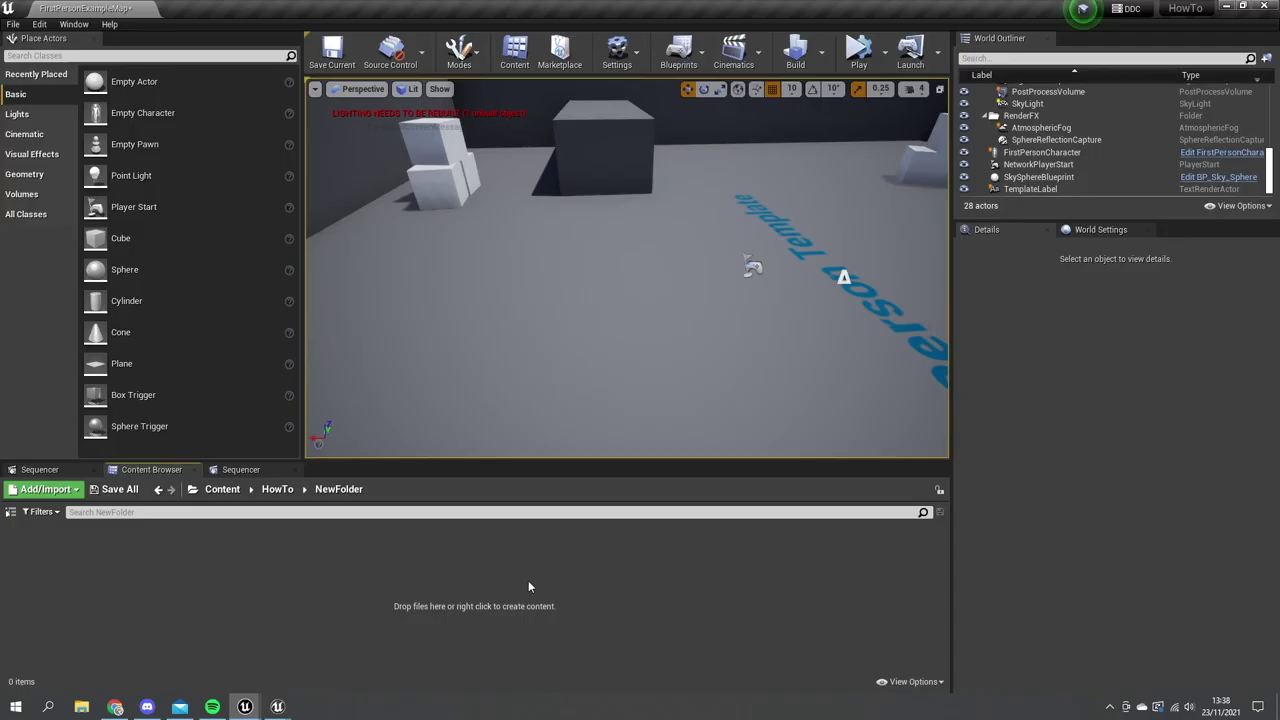
pyautogui.rightClick(170, 565)
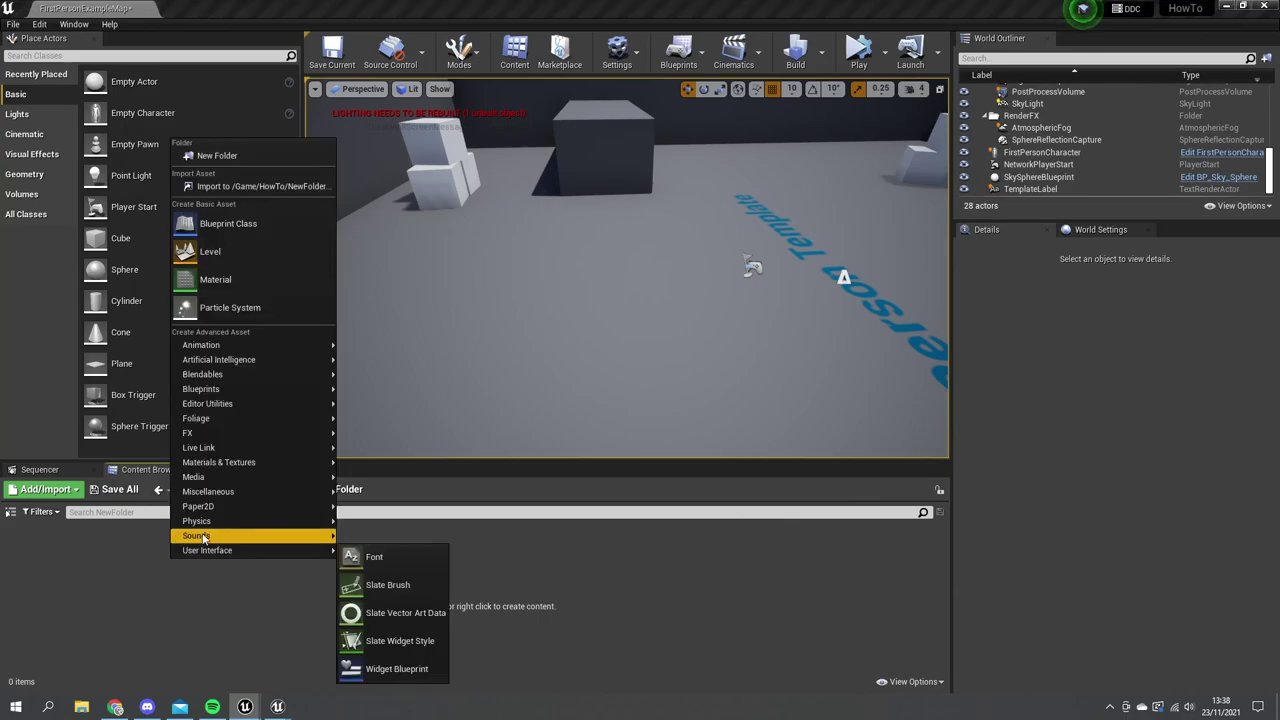
pyautogui.click(200, 280)
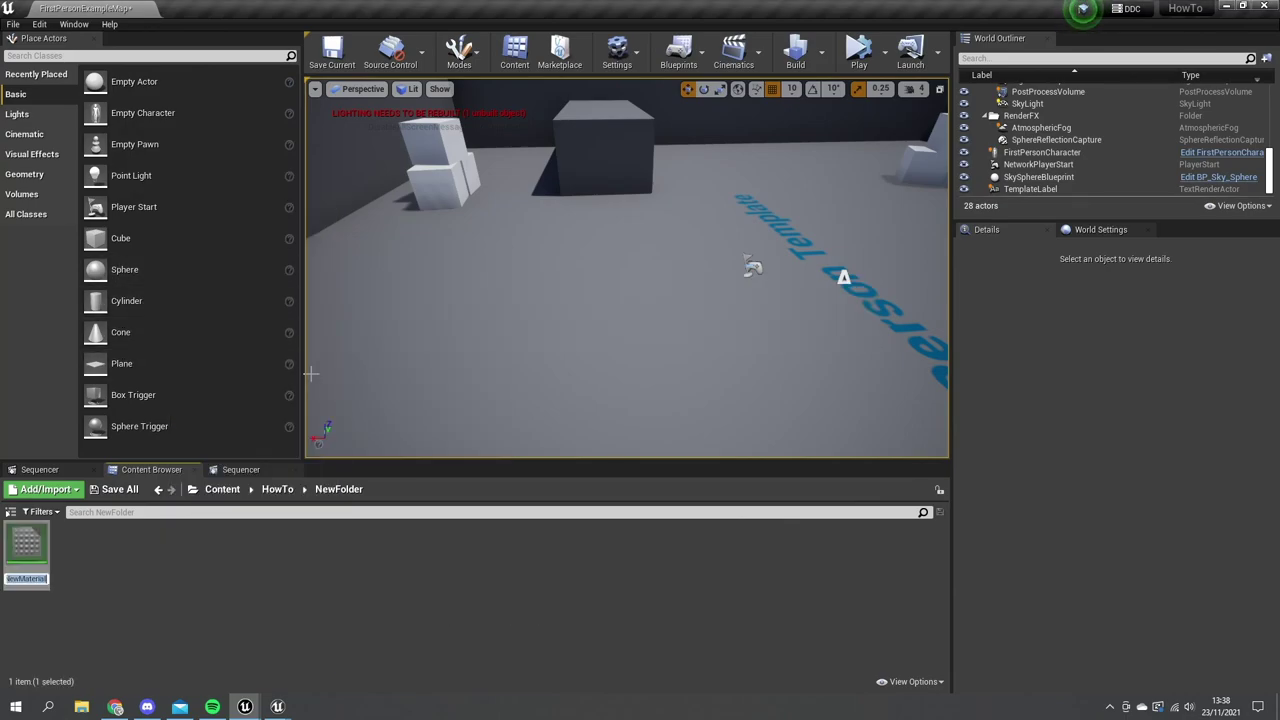
pyautogui.write('SmokeBG')
pyautogui.press('Return')
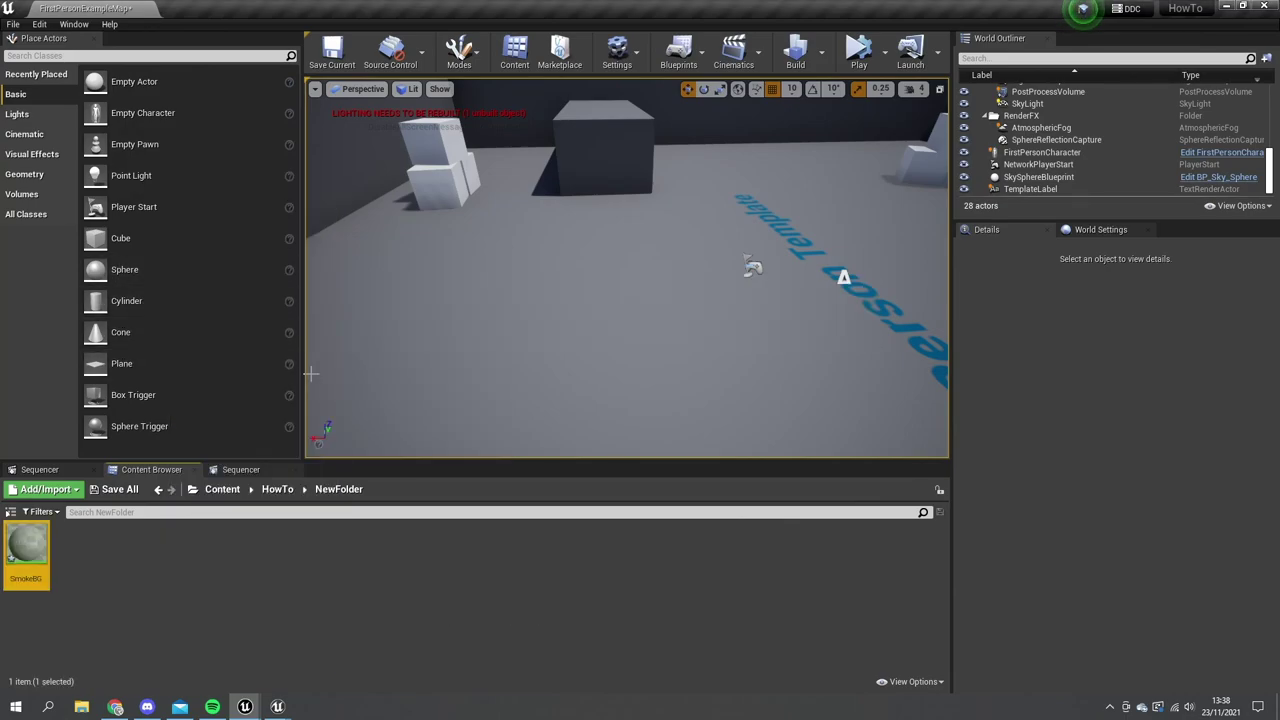
# Open SmokeBG, set its Material Domain to User Interface, and add a Texture Sample node.
pyautogui.doubleClick(30, 532)
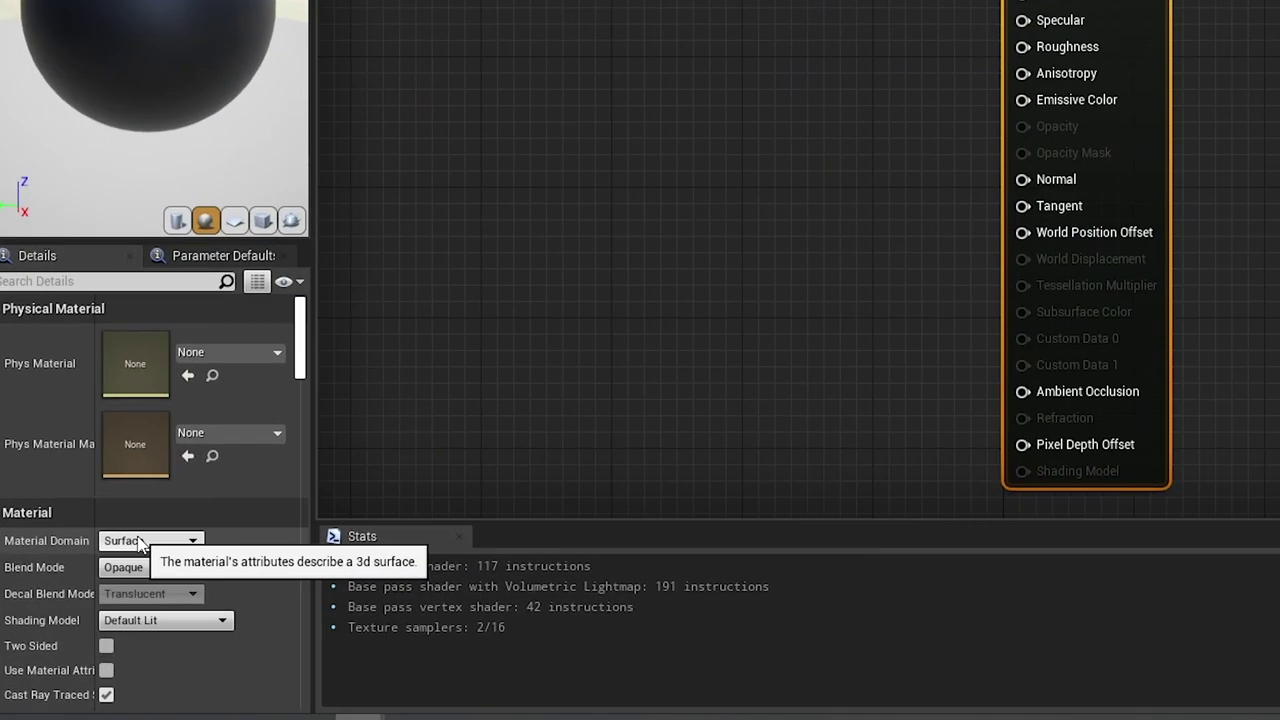
pyautogui.click(107, 583)
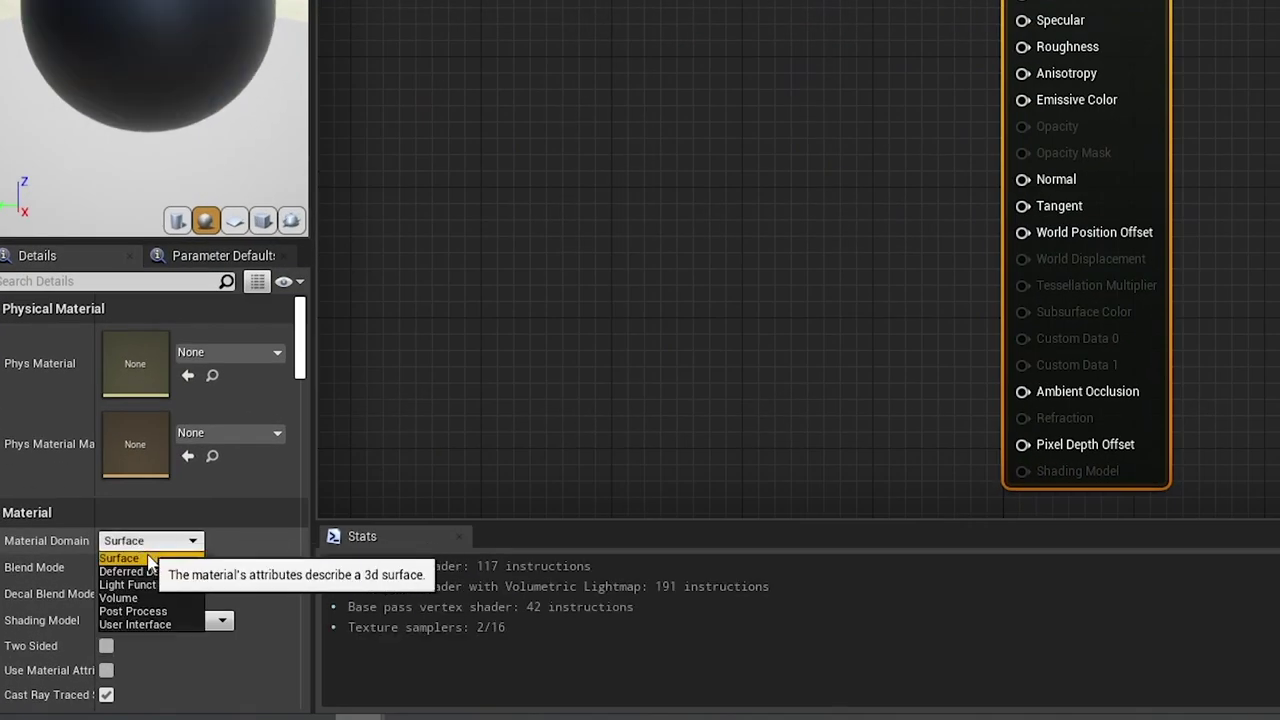
pyautogui.click(135, 624)
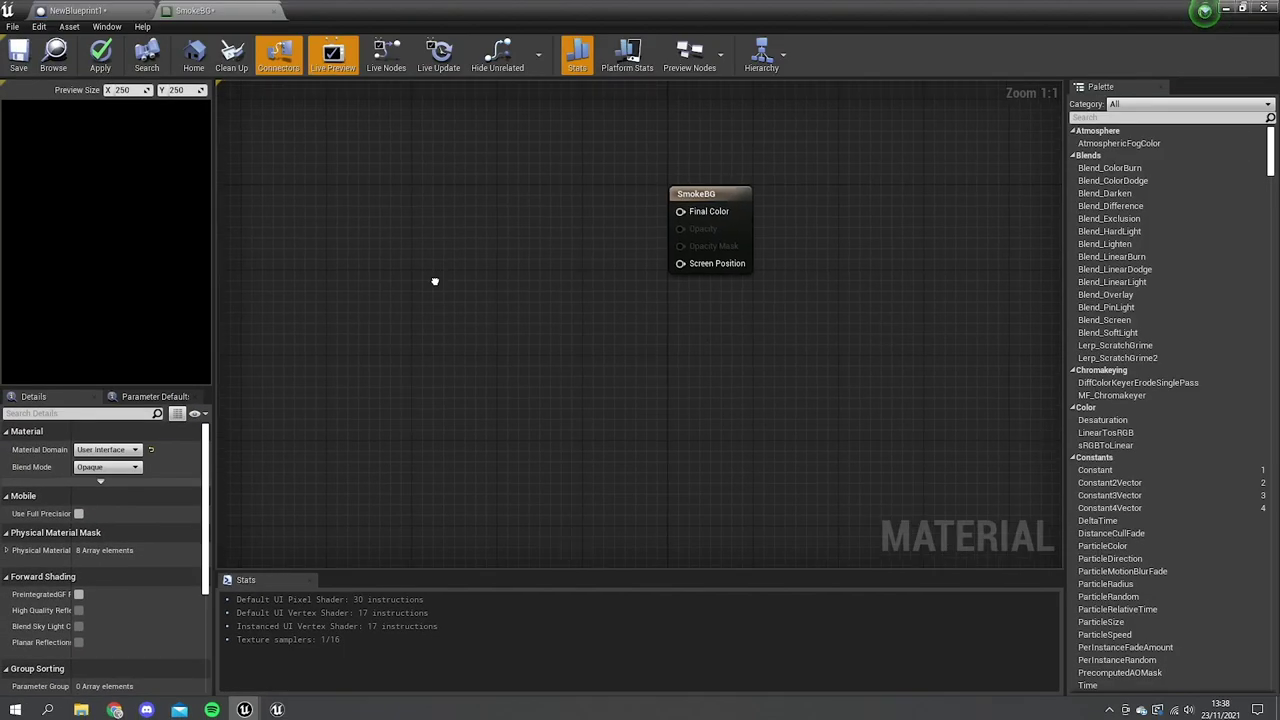
pyautogui.moveTo(363, 325); pyautogui.dragTo(488, 346, button='right')
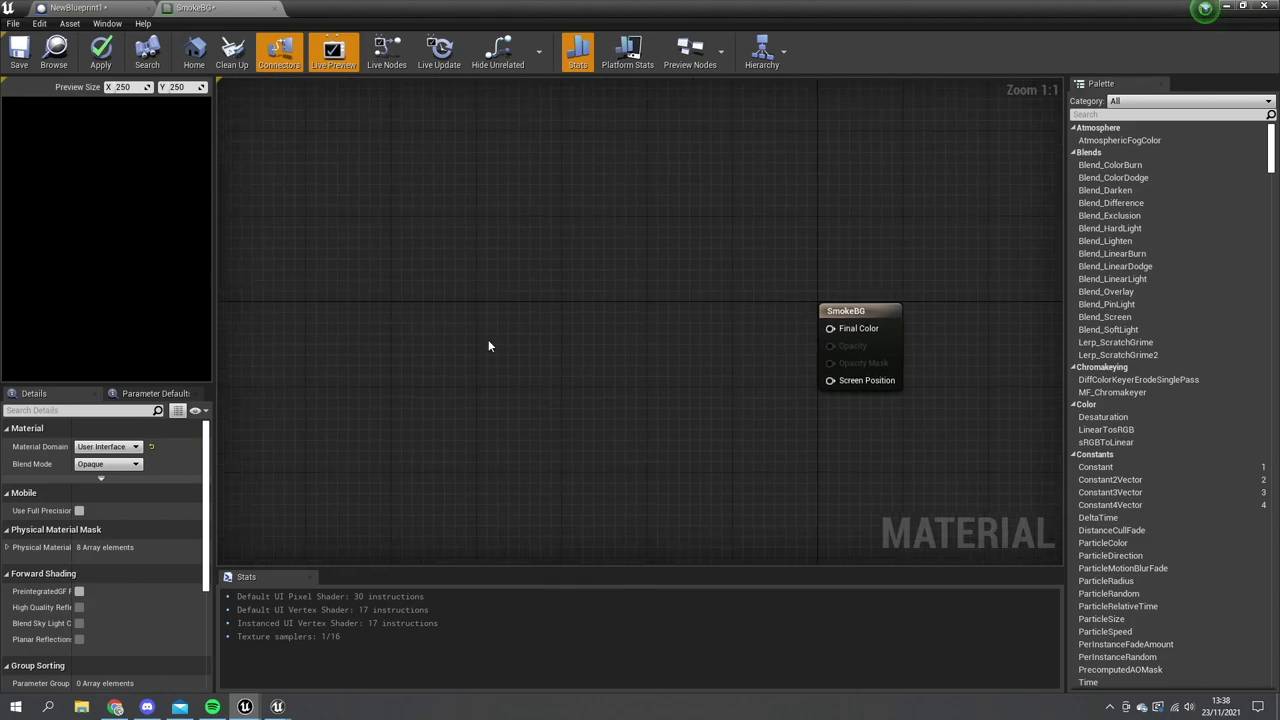
pyautogui.moveTo(418, 298); pyautogui.dragTo(415, 289, button='right')
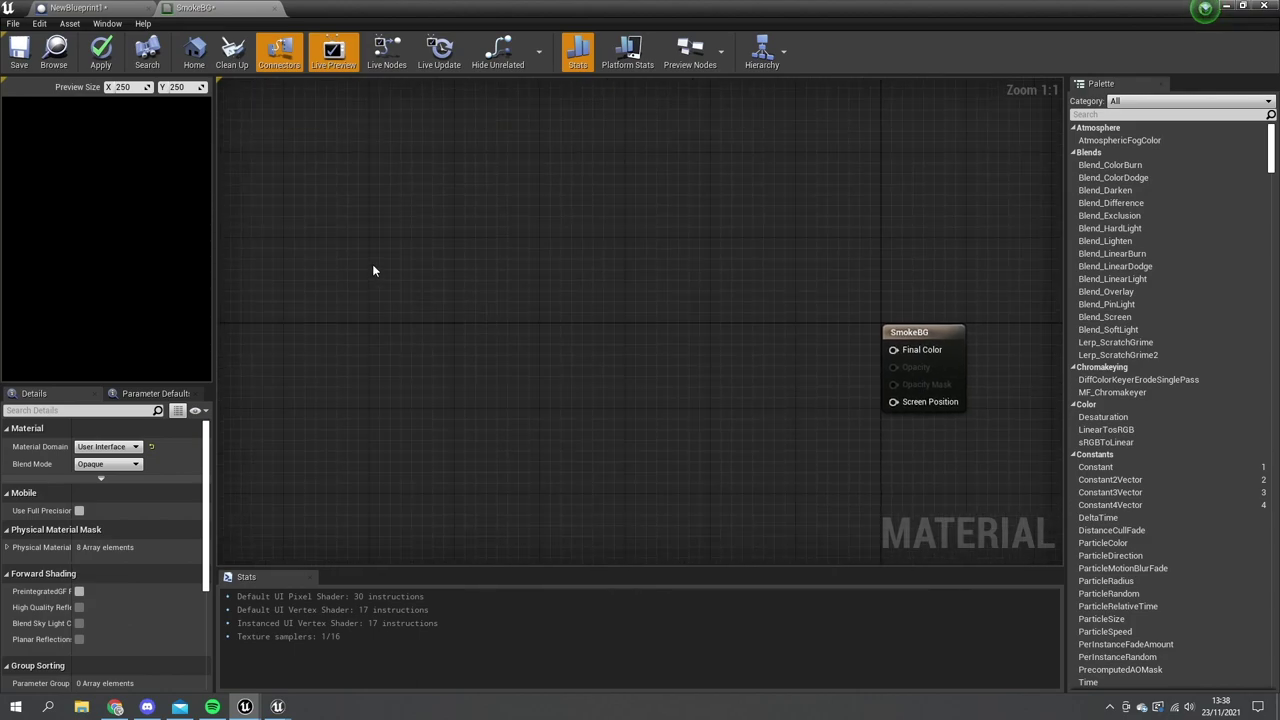
pyautogui.click(372, 263)
# Assign the T_Sky_Clouds_M texture to the new Texture Sample node.
pyautogui.moveTo(417, 380); pyautogui.dragTo(374, 375)
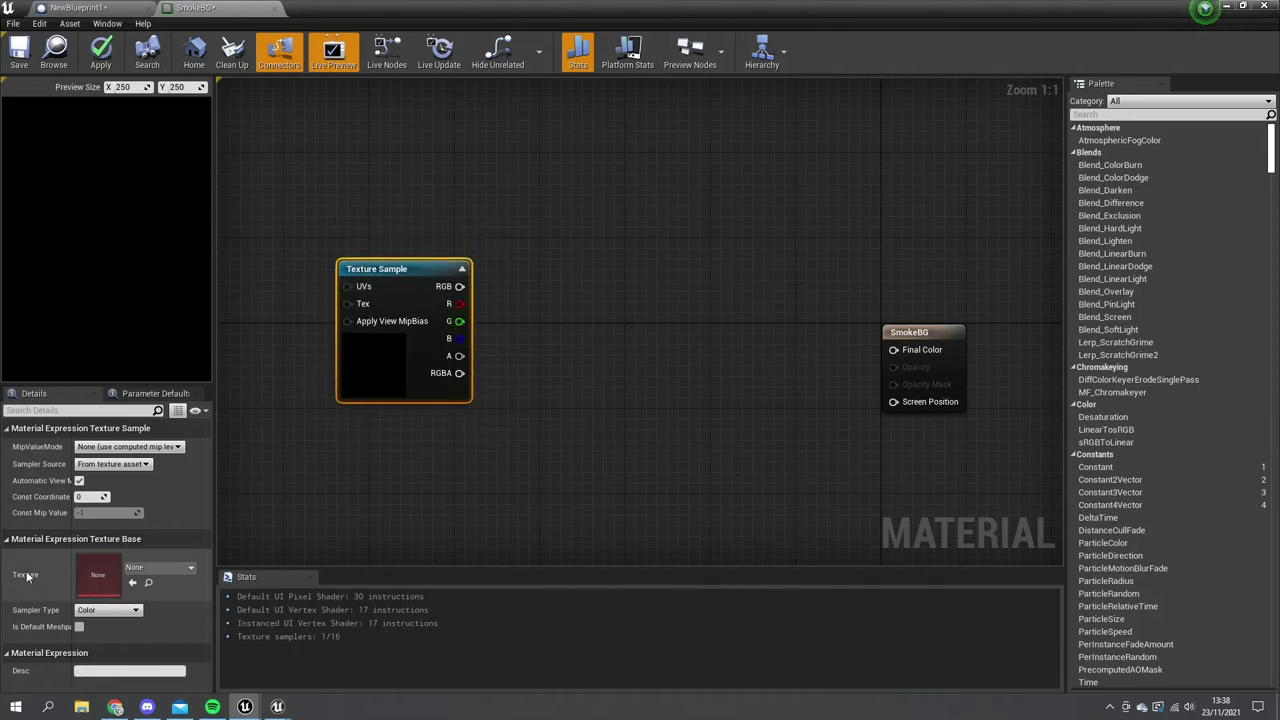
pyautogui.click(157, 570)
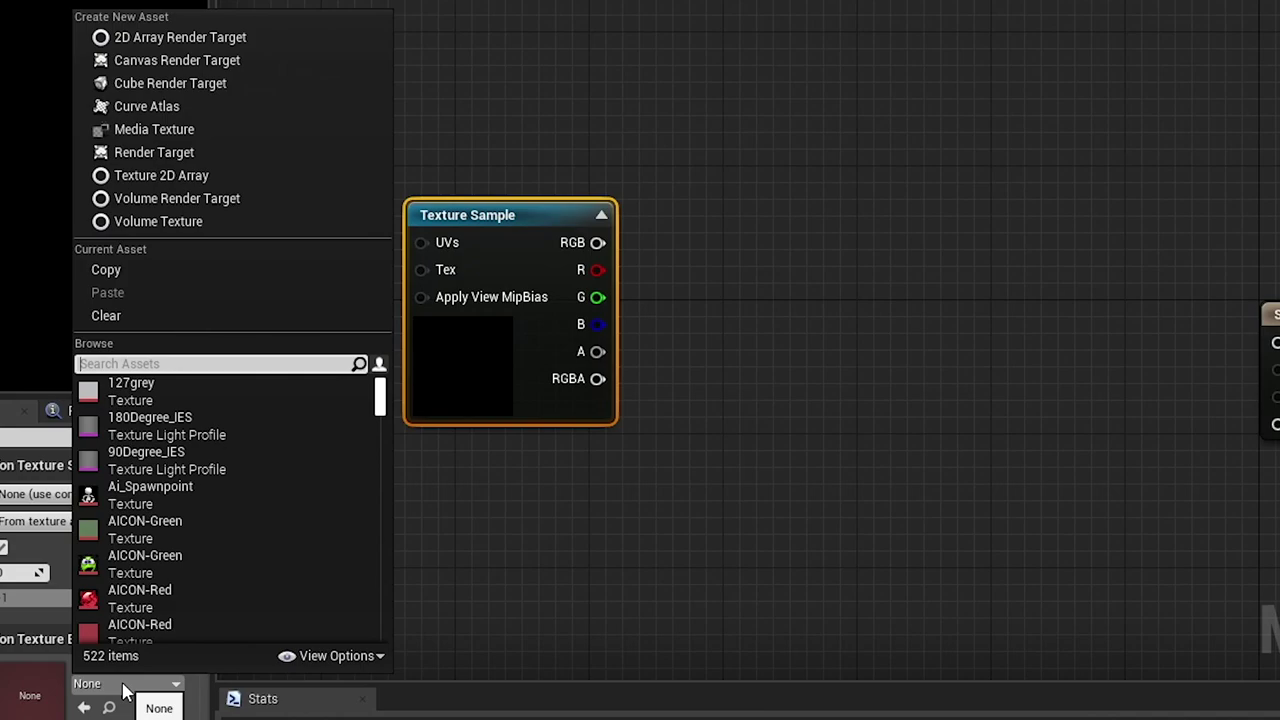
pyautogui.write('clouds')
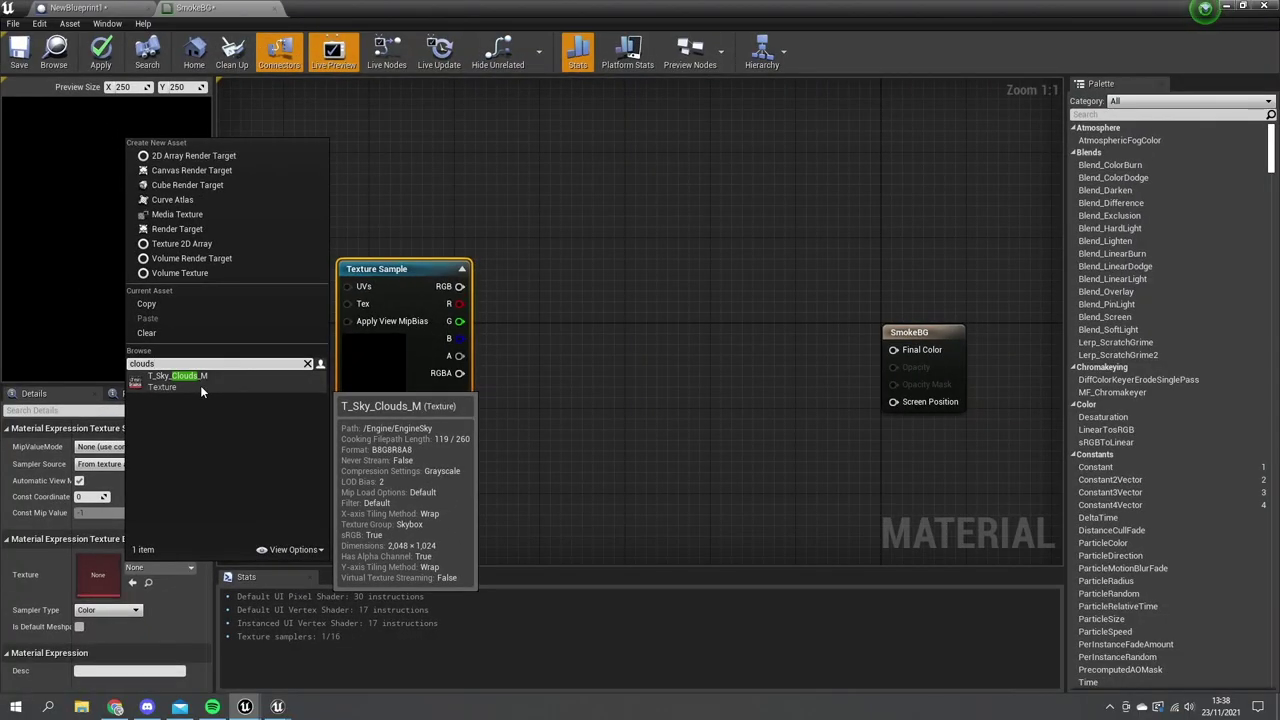
pyautogui.click(200, 385)
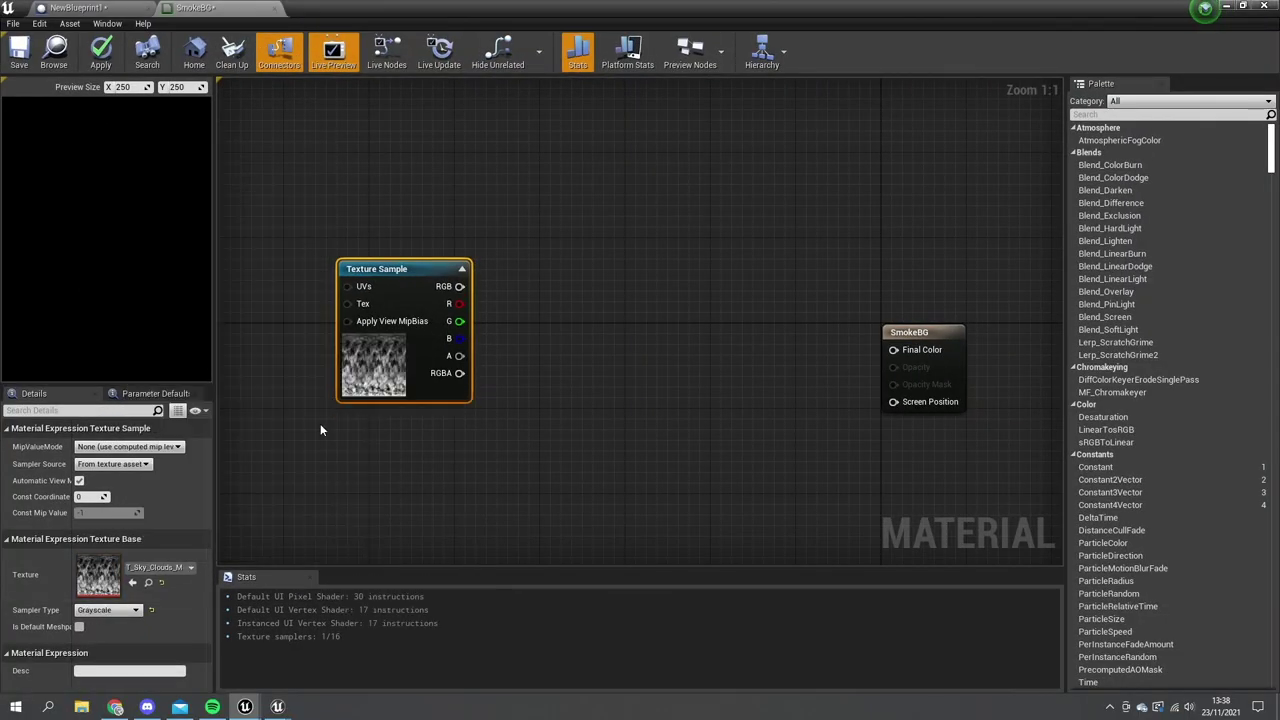
pyautogui.moveTo(319, 428); pyautogui.dragTo(586, 389, button='right')
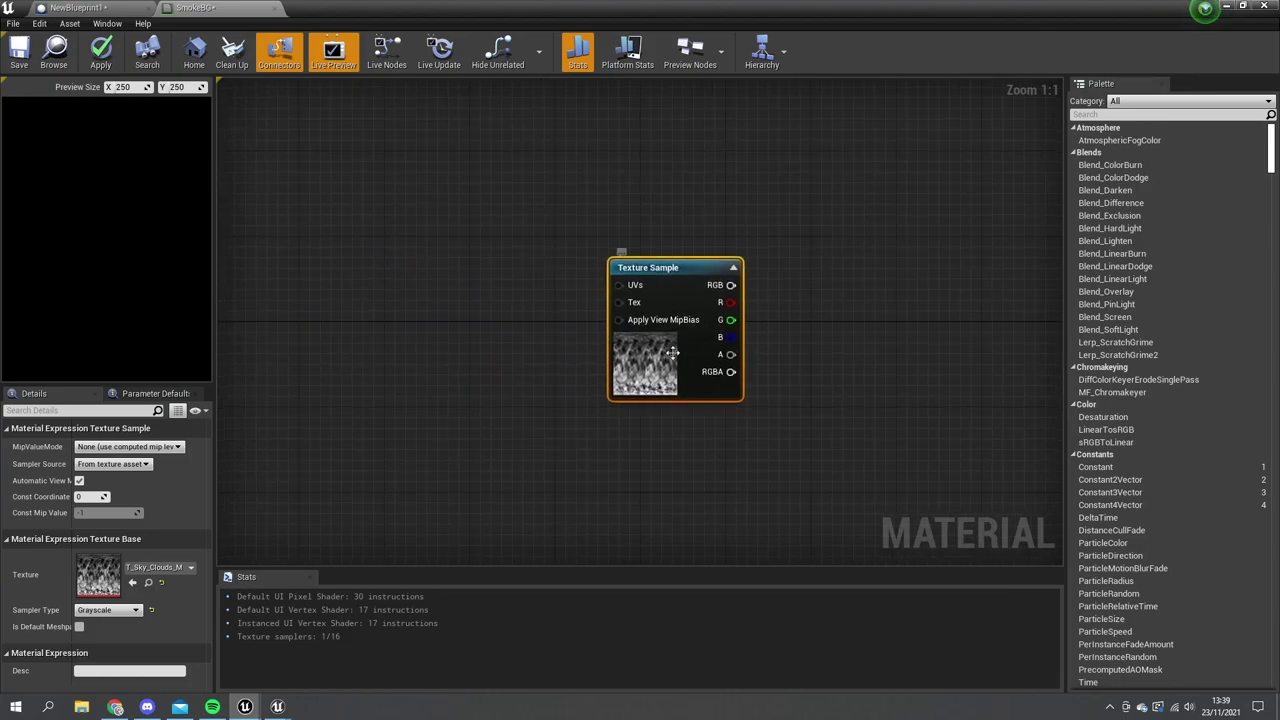
# Wire a new Panner into the Texture Sample's UVs and set its Speed X to -0.015.
pyautogui.moveTo(461, 334); pyautogui.dragTo(545, 300, button='right')
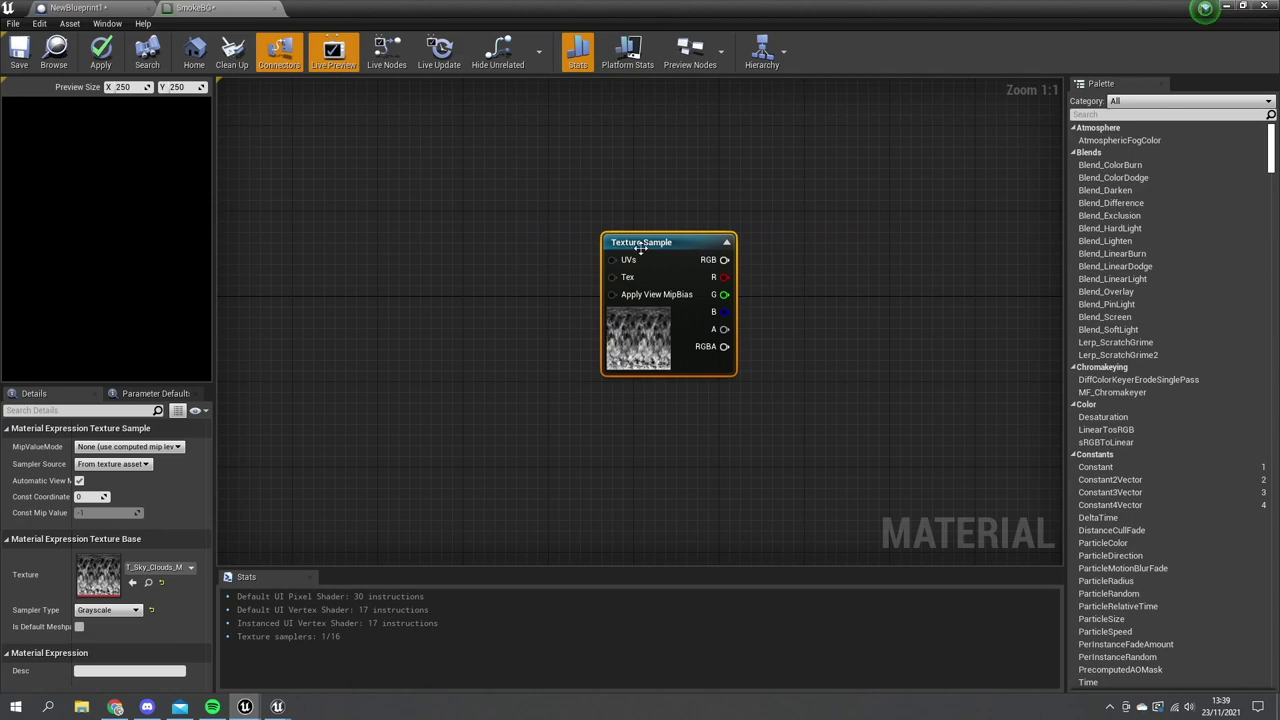
pyautogui.click(398, 240)
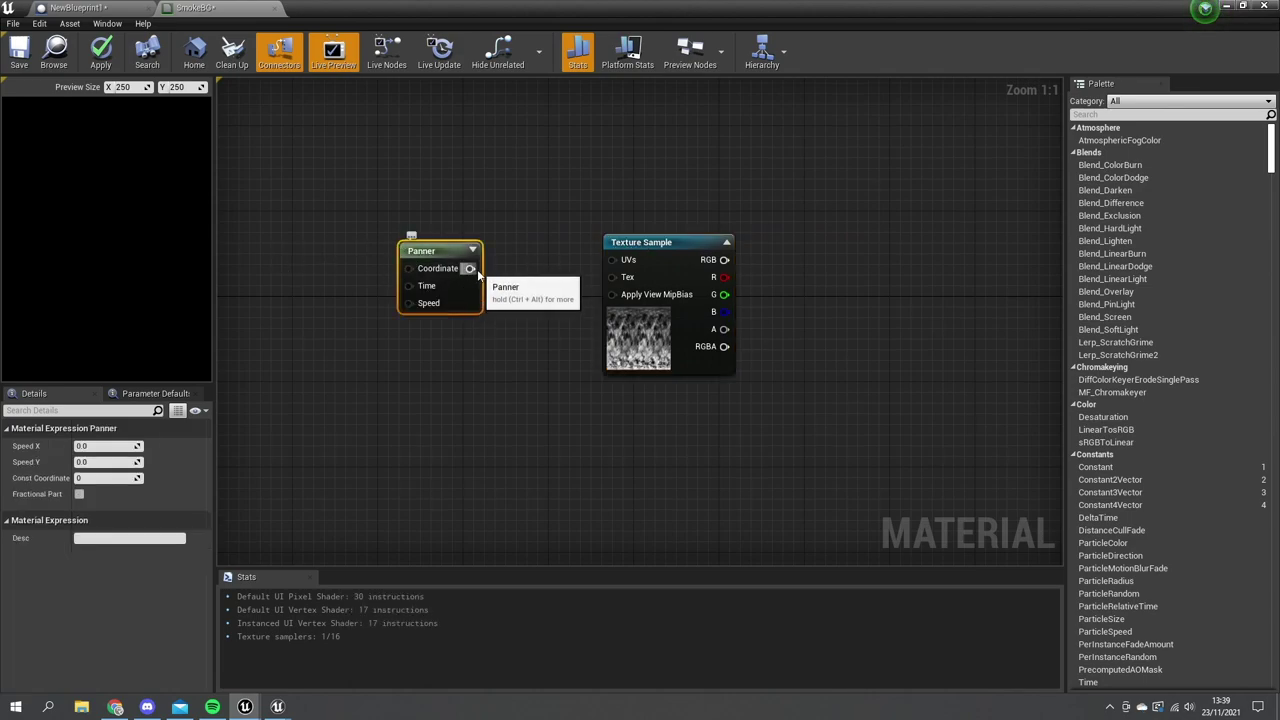
pyautogui.moveTo(470, 268); pyautogui.dragTo(625, 262)
pyautogui.moveTo(440, 285); pyautogui.dragTo(473, 277)
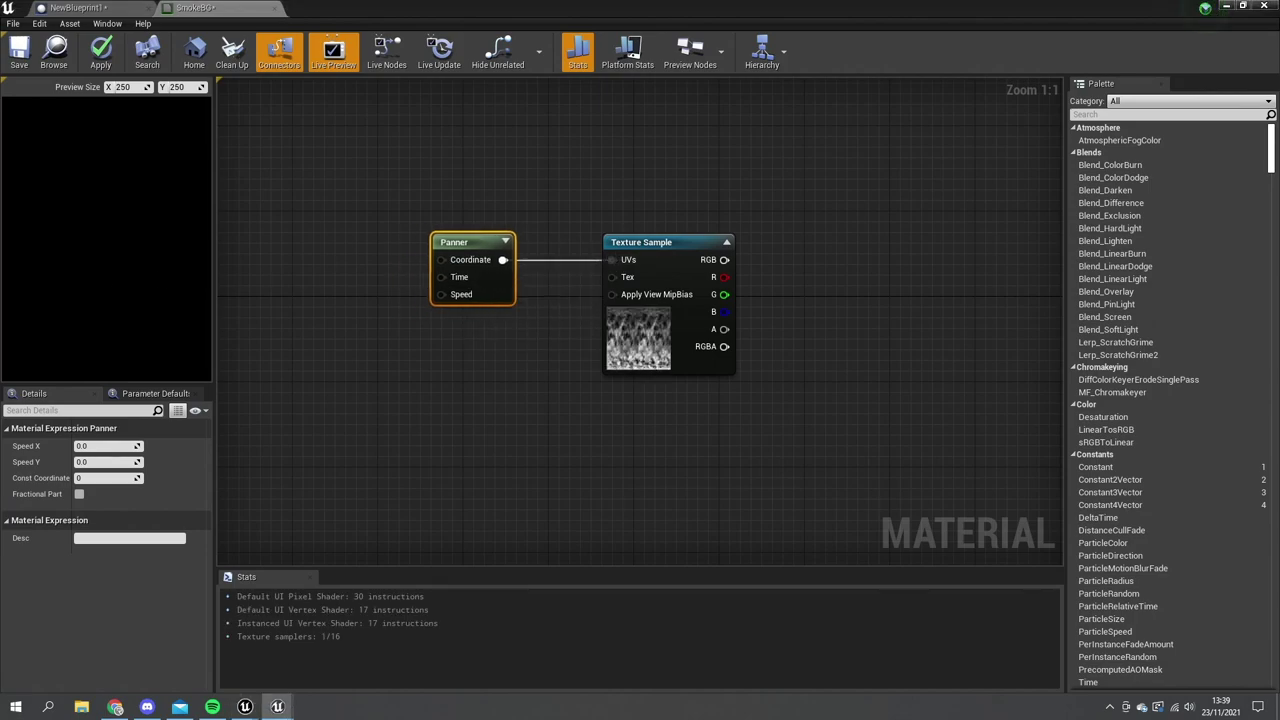
pyautogui.click(105, 446)
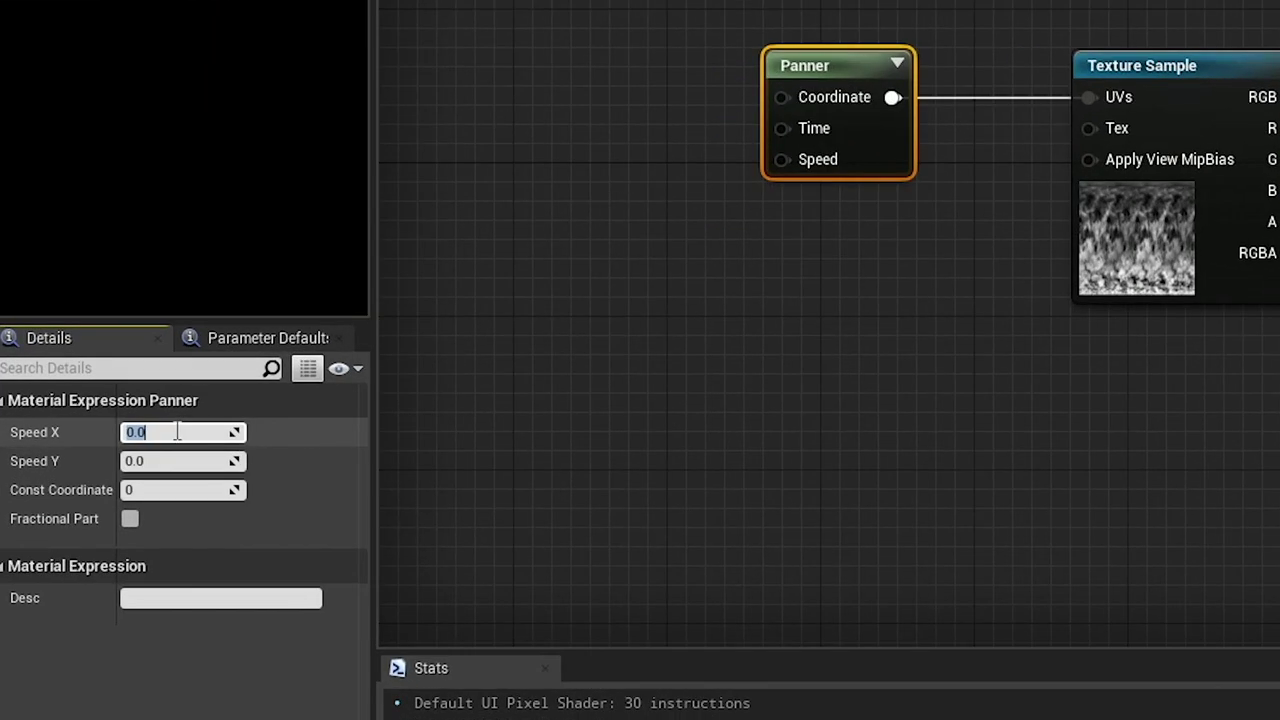
pyautogui.write('-')
pyautogui.press('Return')
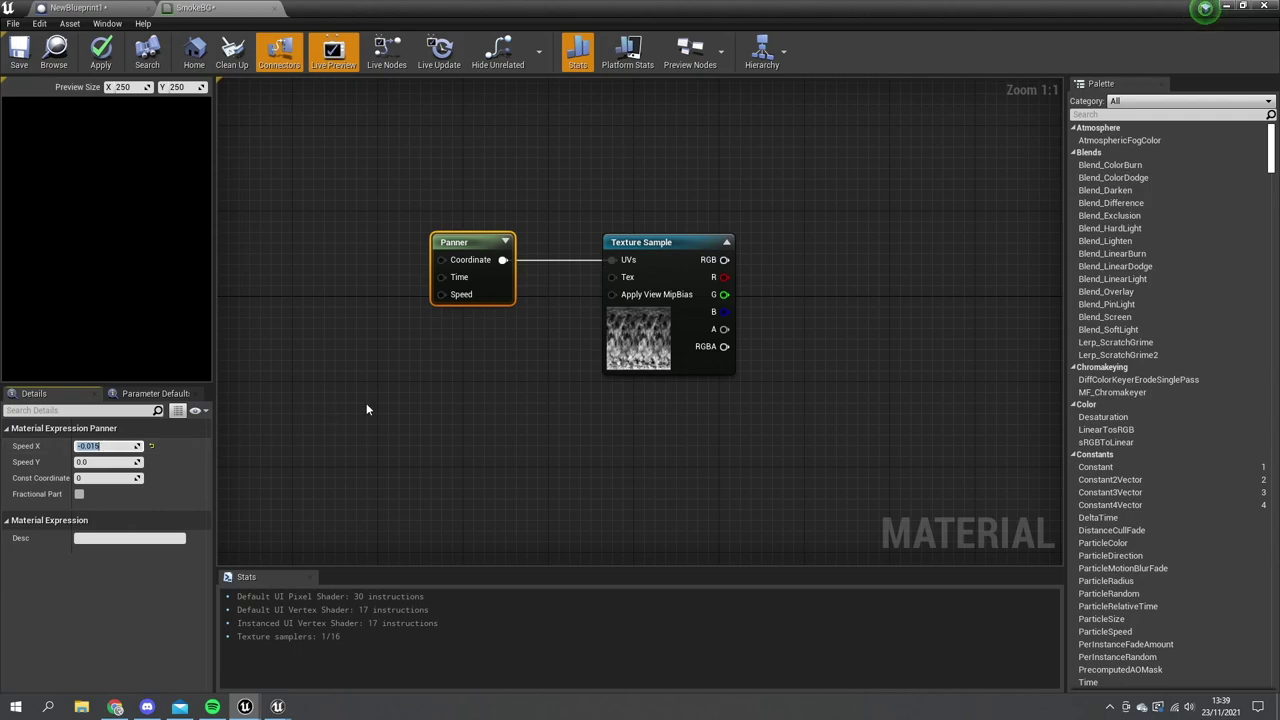
pyautogui.moveTo(401, 403); pyautogui.dragTo(443, 420, button='right')
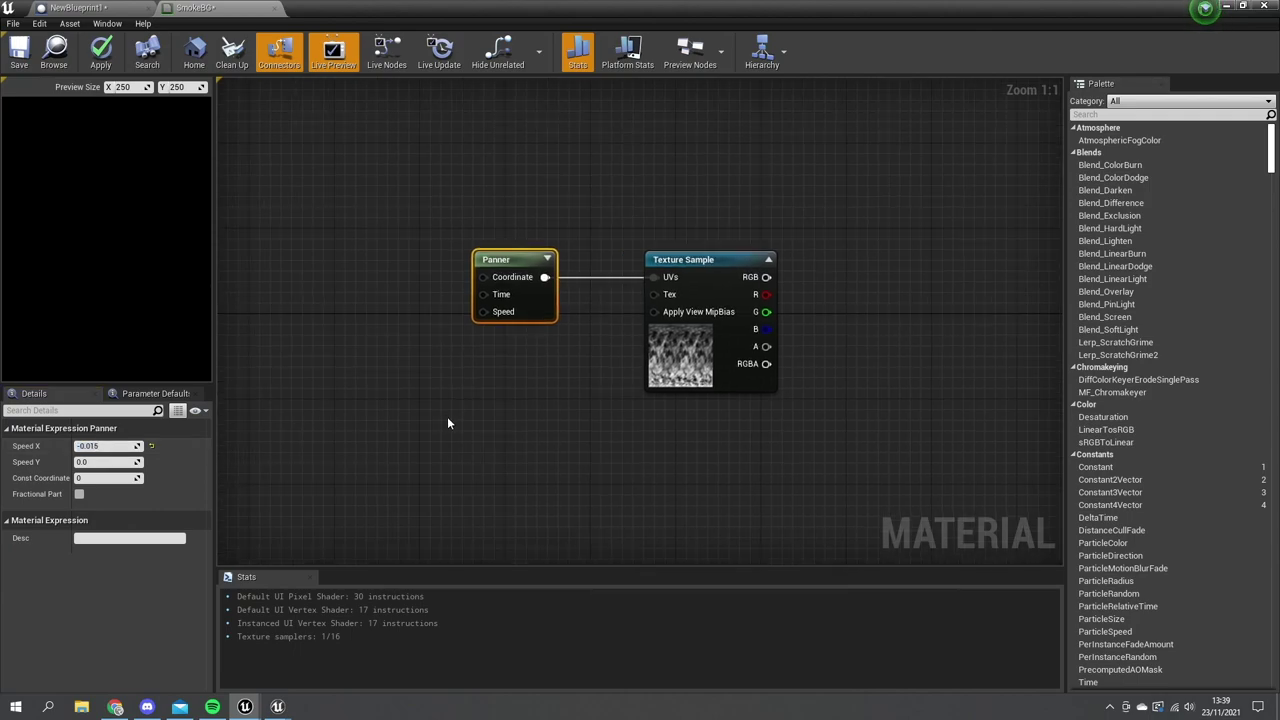
pyautogui.moveTo(447, 416); pyautogui.dragTo(503, 436, button='right')
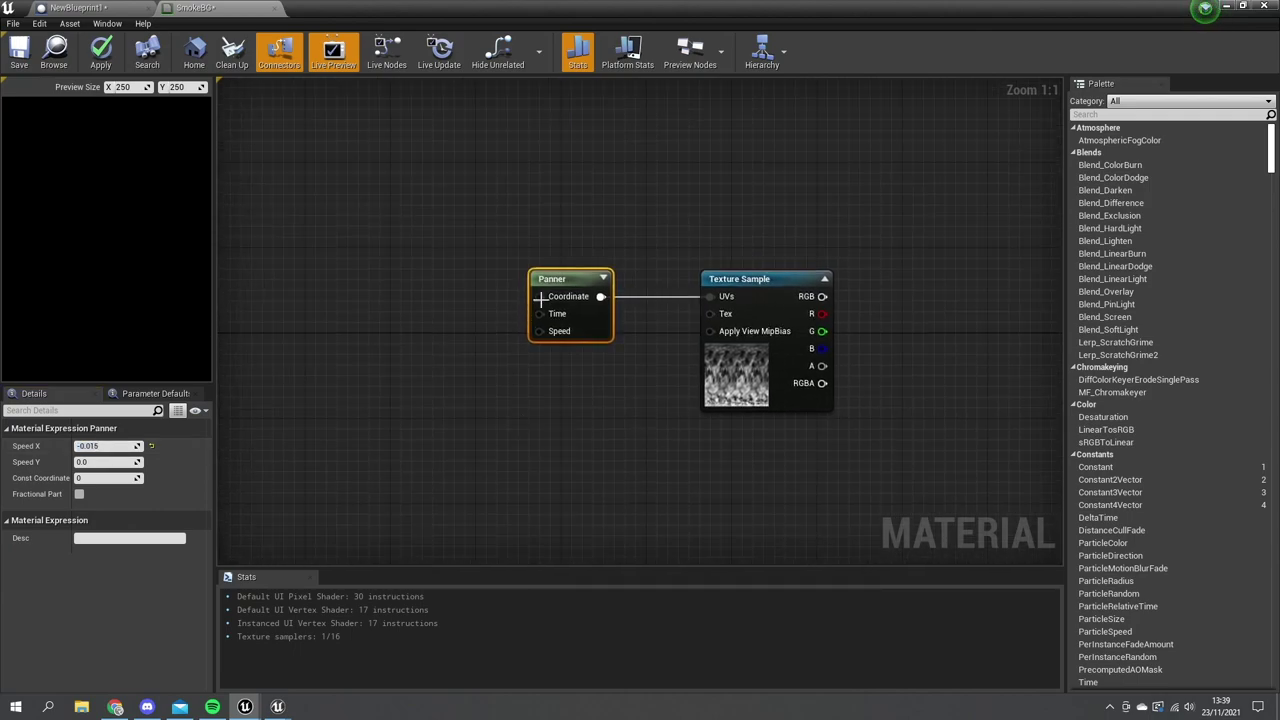
pyautogui.rightClick(344, 291)
# Add a TexCoord node and connect it to the Panner's Coordinate input.
pyautogui.write('textur')
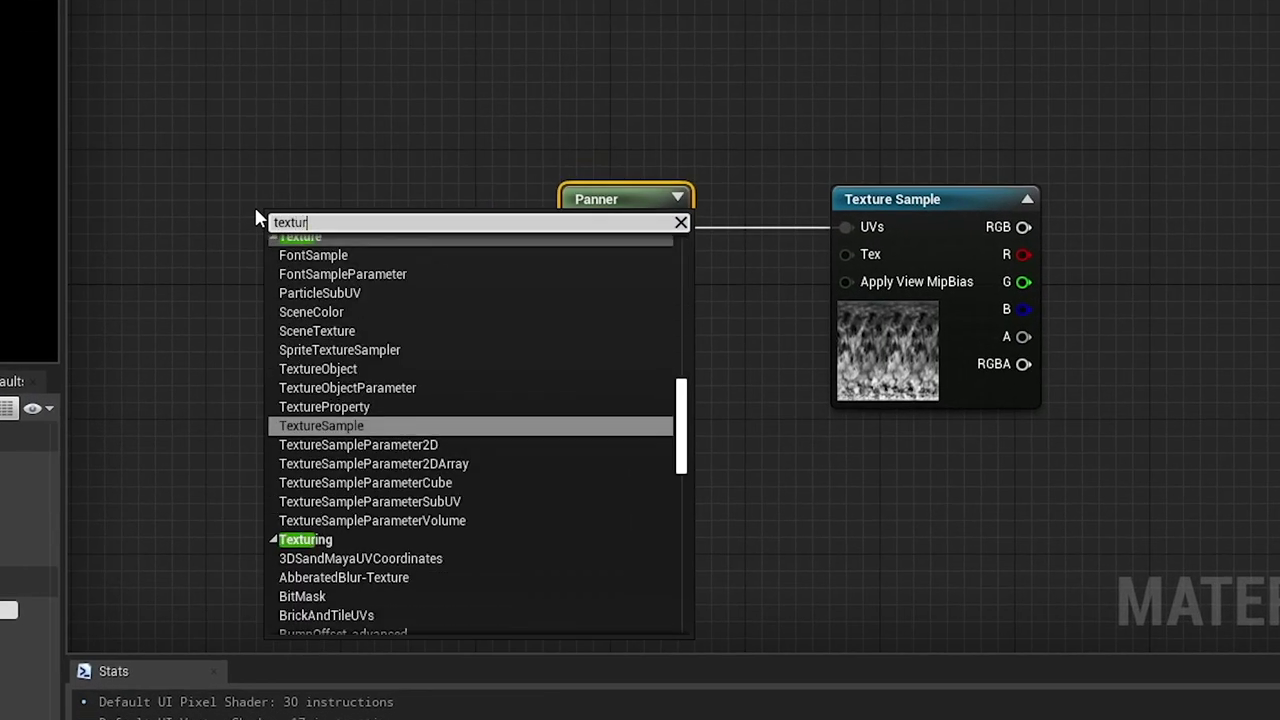
pyautogui.write('ecoor')
pyautogui.press('Return')
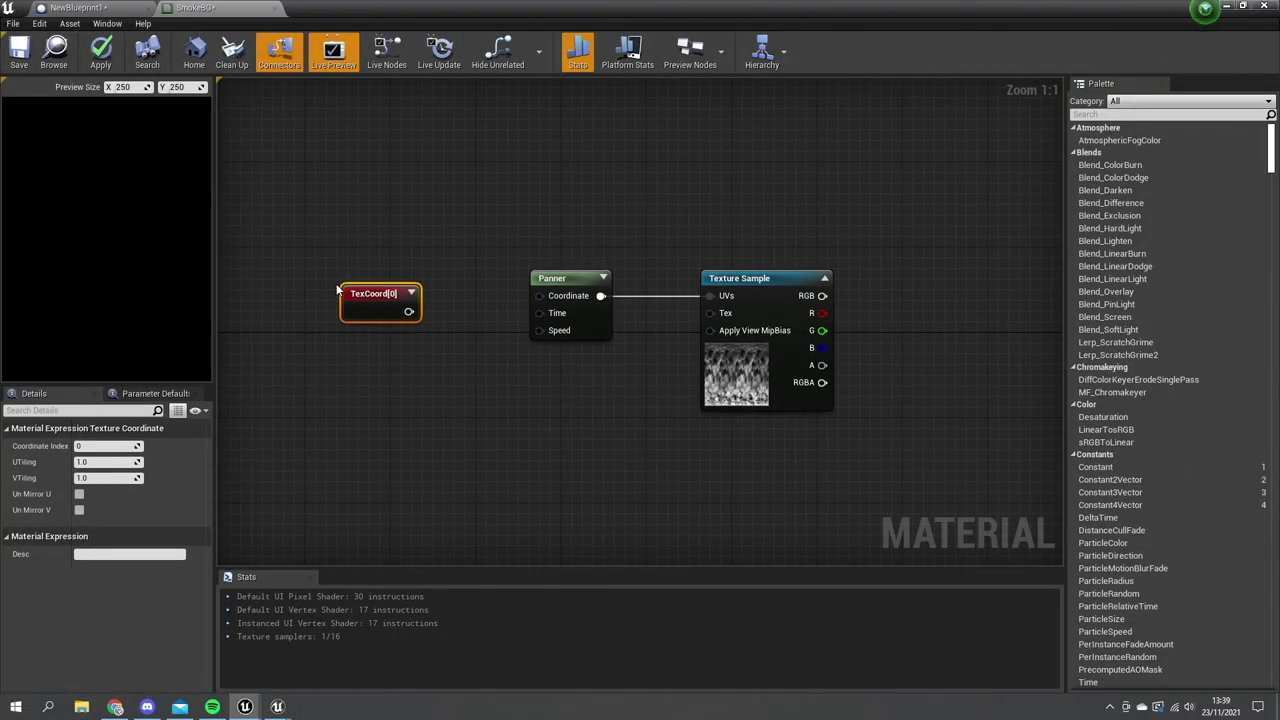
pyautogui.moveTo(364, 251); pyautogui.dragTo(614, 218)
pyautogui.moveTo(565, 290); pyautogui.dragTo(563, 295)
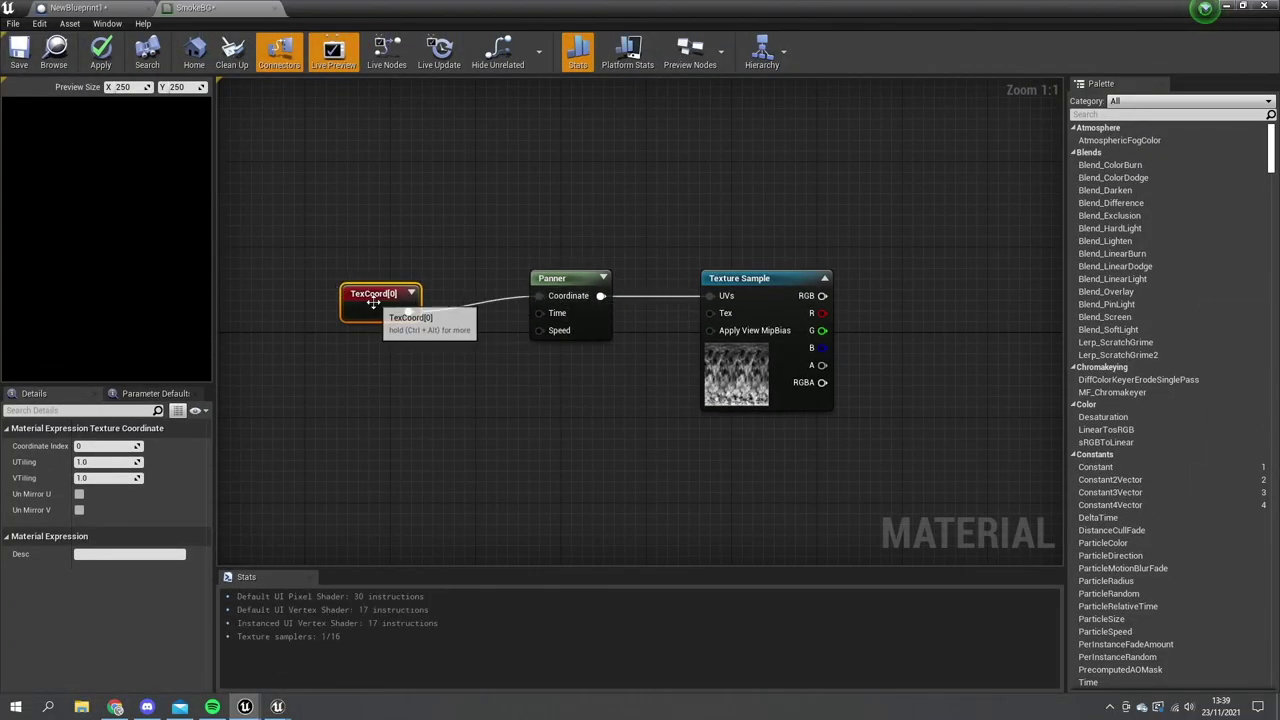
pyautogui.moveTo(377, 307); pyautogui.dragTo(426, 292)
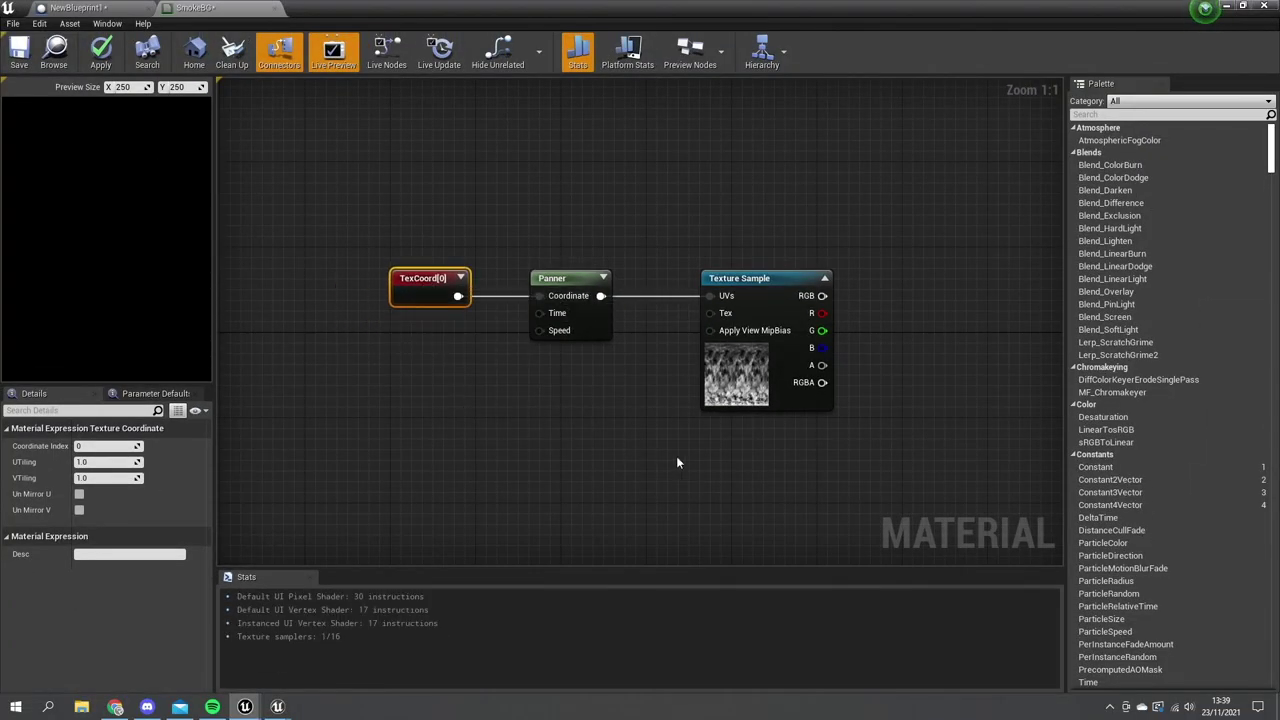
# Wire the Texture Sample's RGB output into SmokeBG's Final Color.
pyautogui.moveTo(677, 463); pyautogui.dragTo(523, 471, button='right')
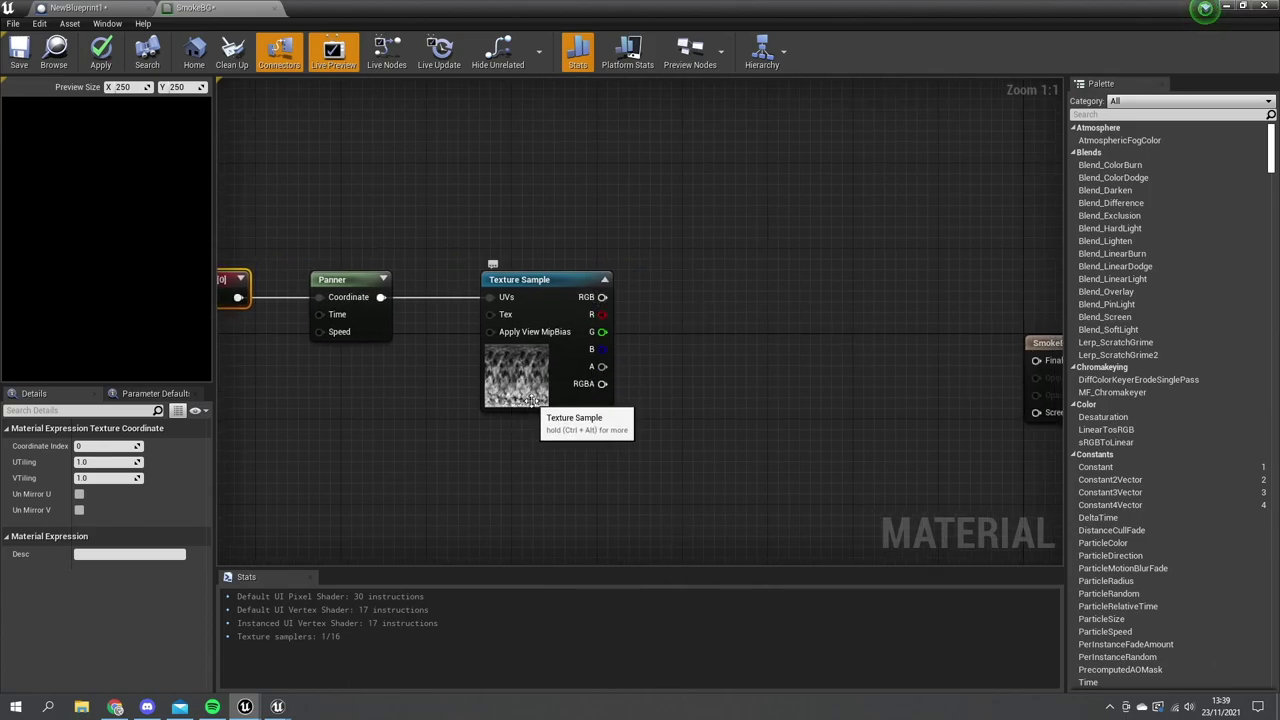
pyautogui.moveTo(666, 384); pyautogui.dragTo(571, 389, button='right')
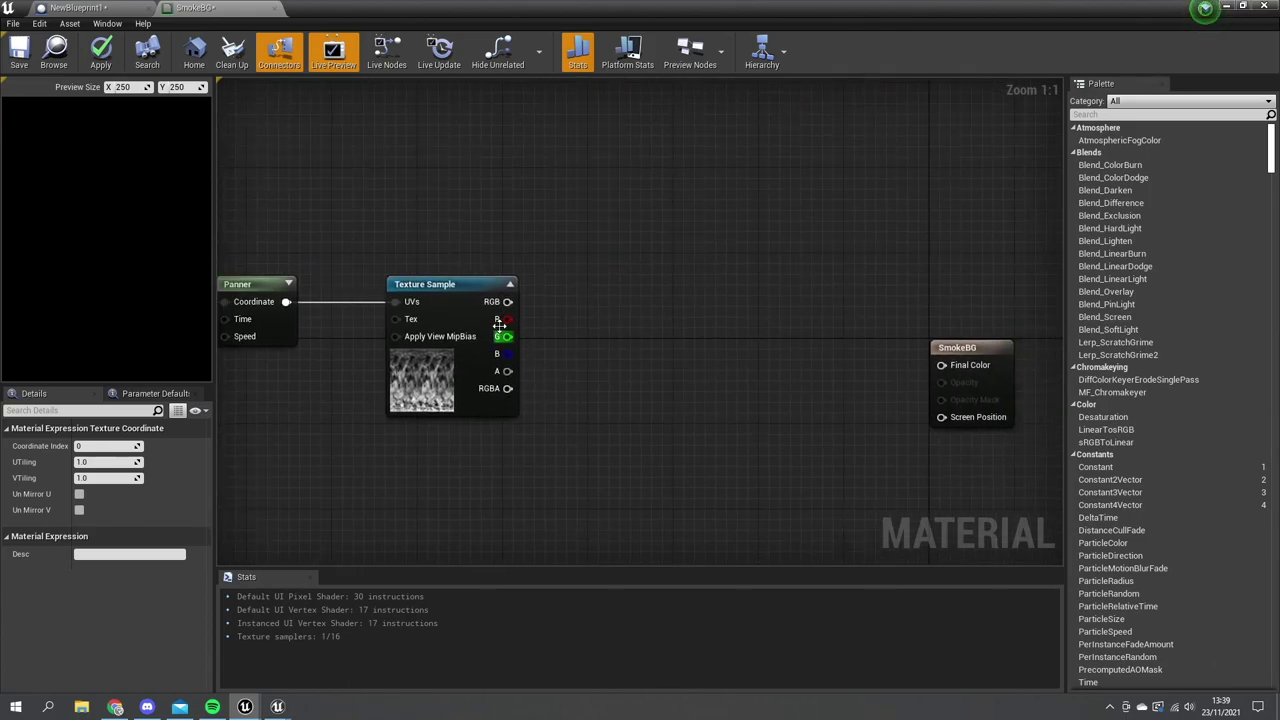
pyautogui.moveTo(507, 301); pyautogui.dragTo(941, 365)
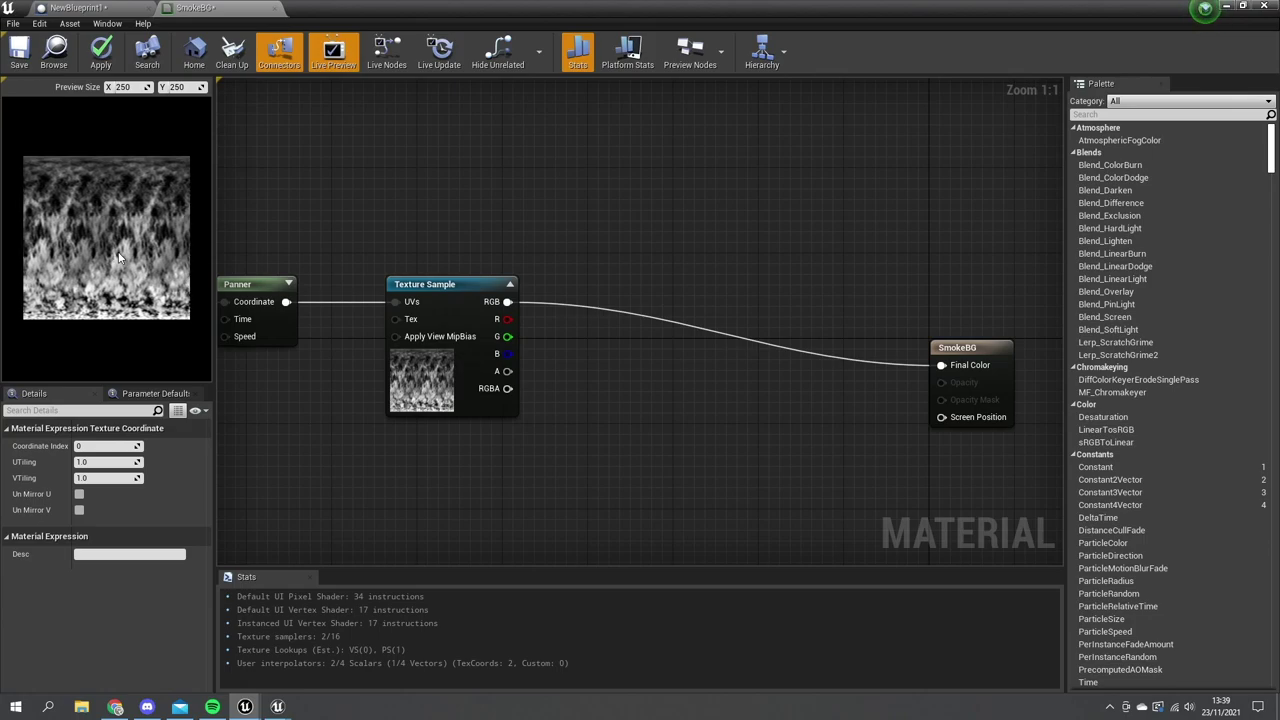
pyautogui.click(413, 381)
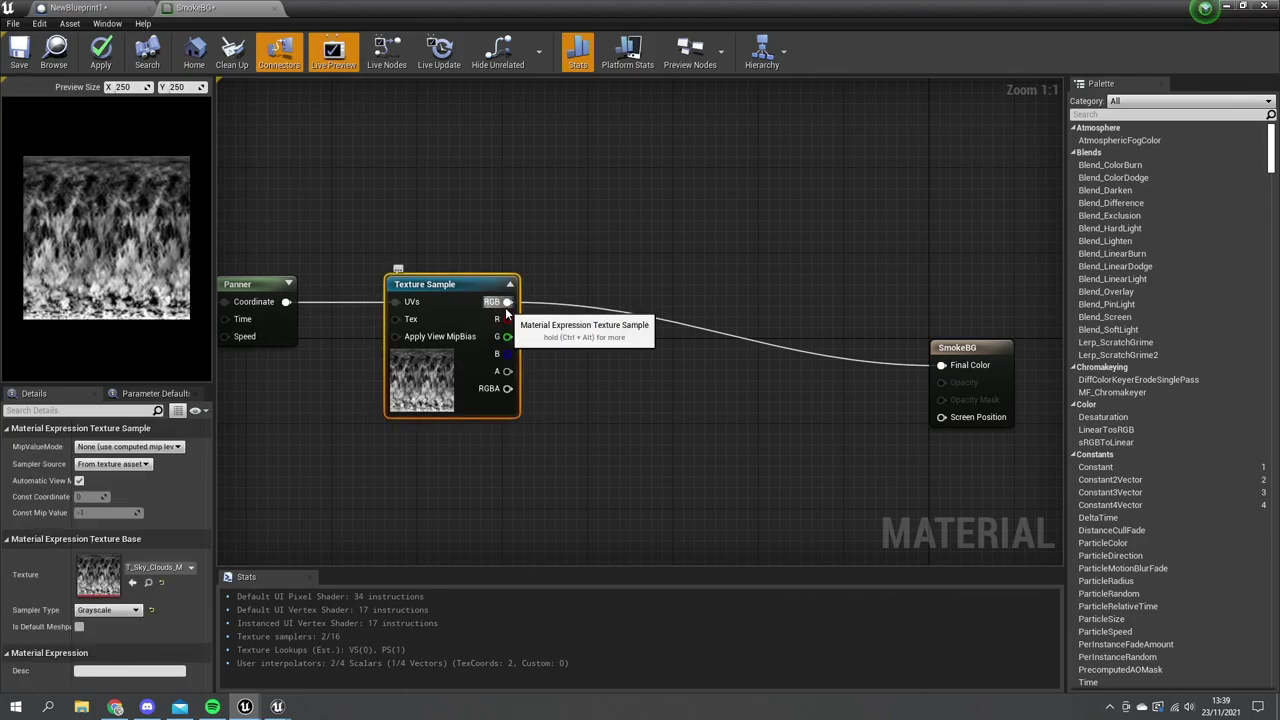
# Break the RGB-to-Final Color link and feed RGB into an Add node with B = 0.3.
pyautogui.keyDown('alt'); pyautogui.click(506, 302); pyautogui.keyUp('alt')
pyautogui.moveTo(506, 302); pyautogui.dragTo(567, 304)
pyautogui.write('add')
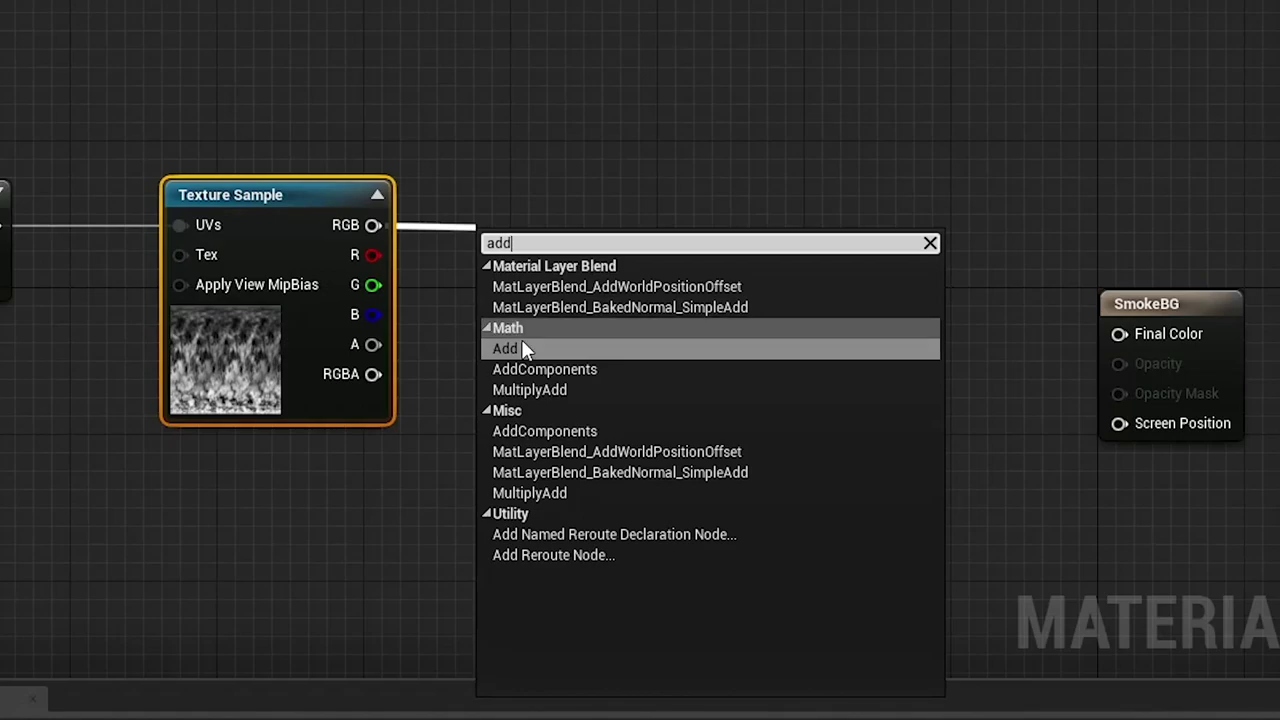
pyautogui.click(522, 347)
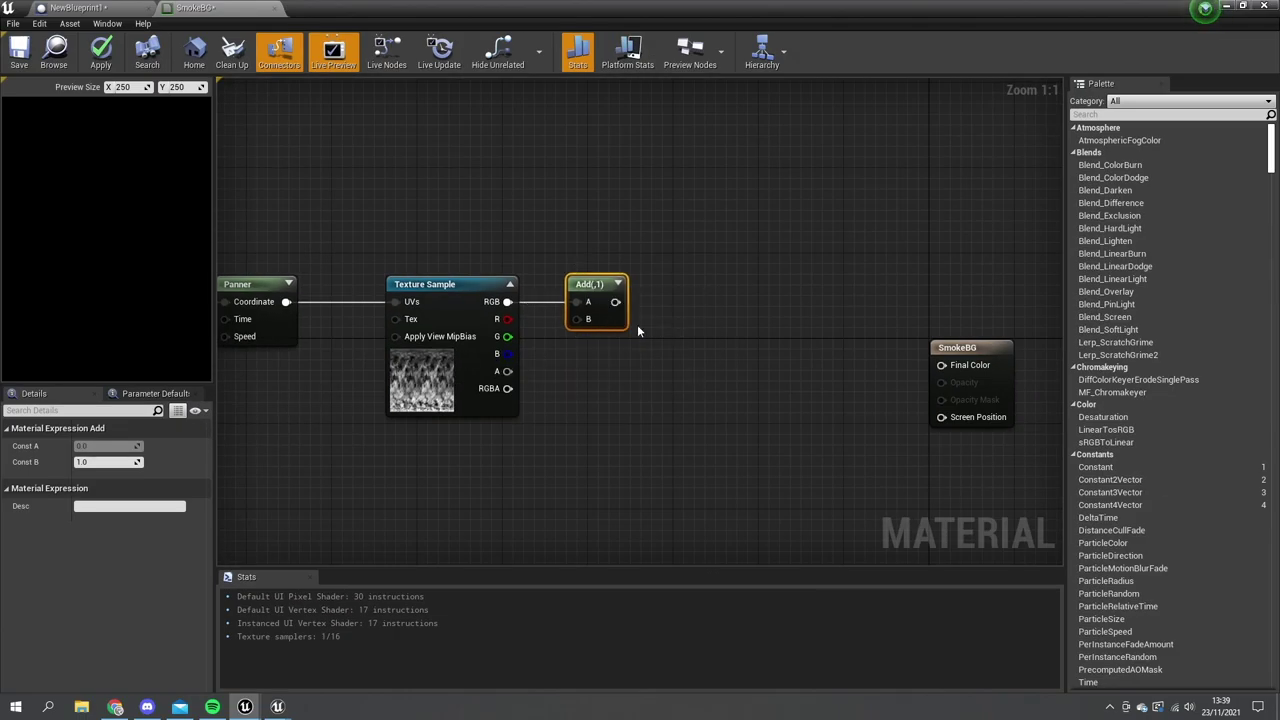
pyautogui.write('0.3')
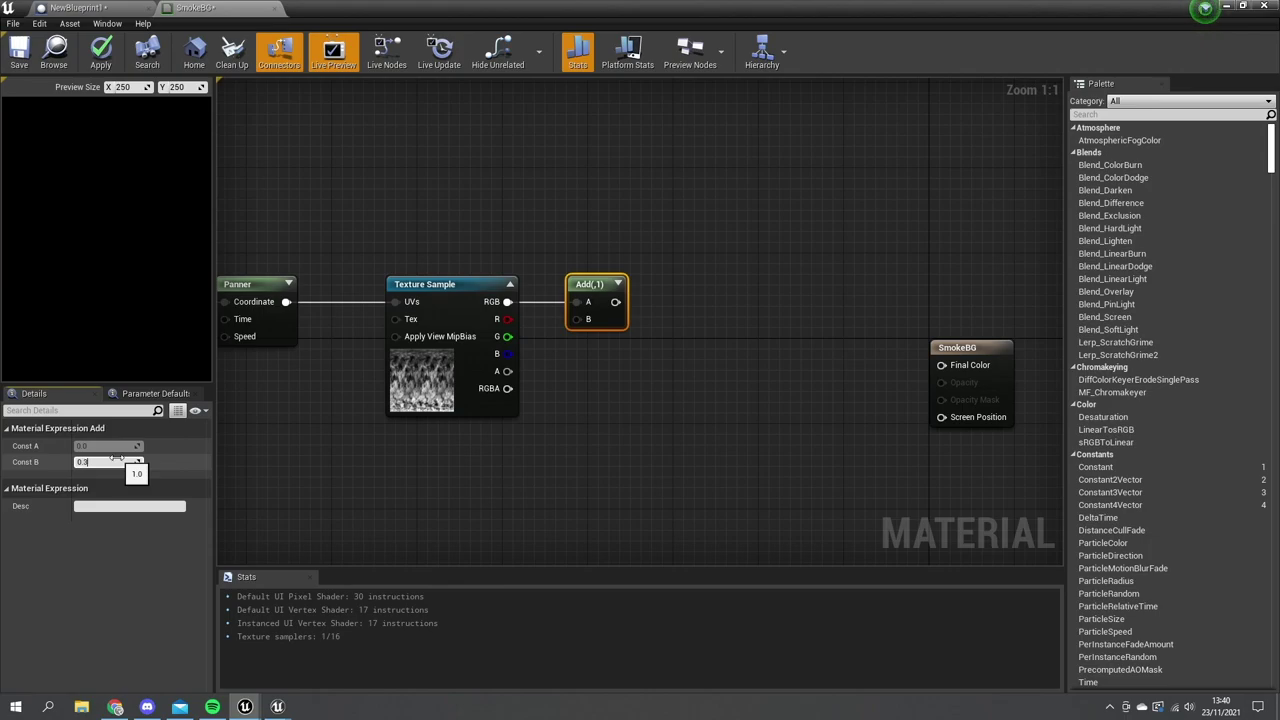
pyautogui.press('Return')
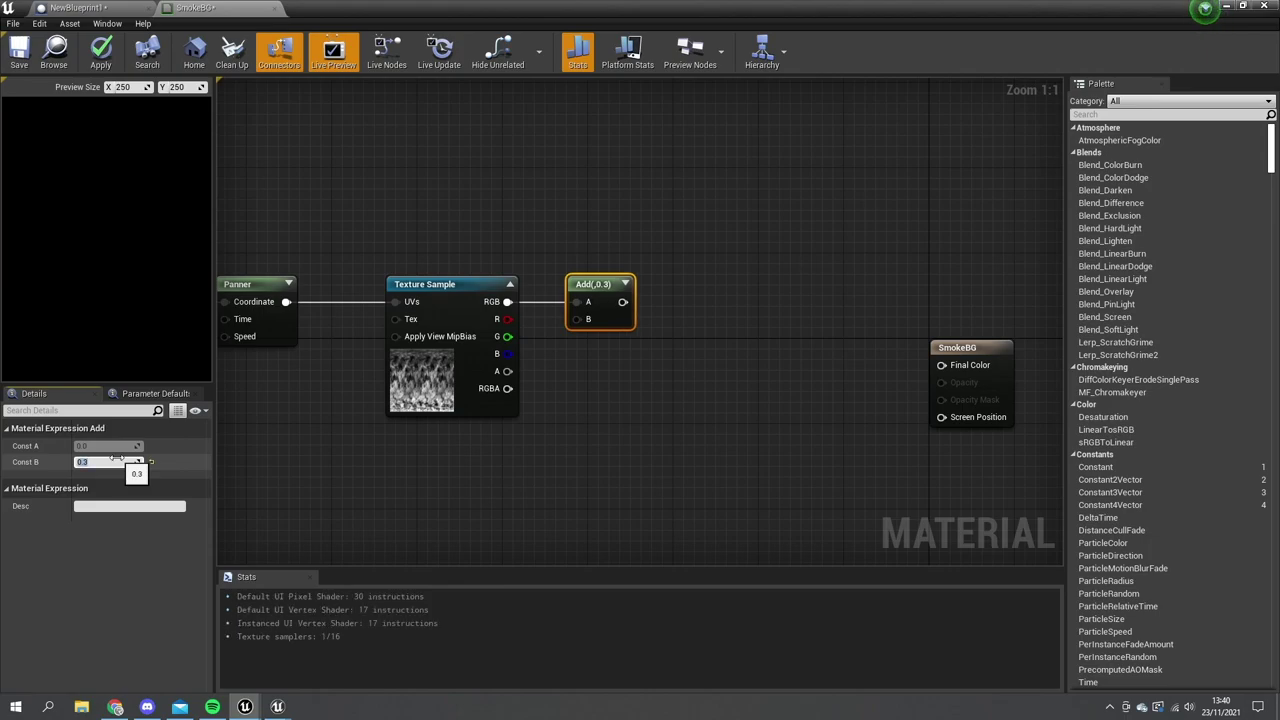
pyautogui.click(625, 284)
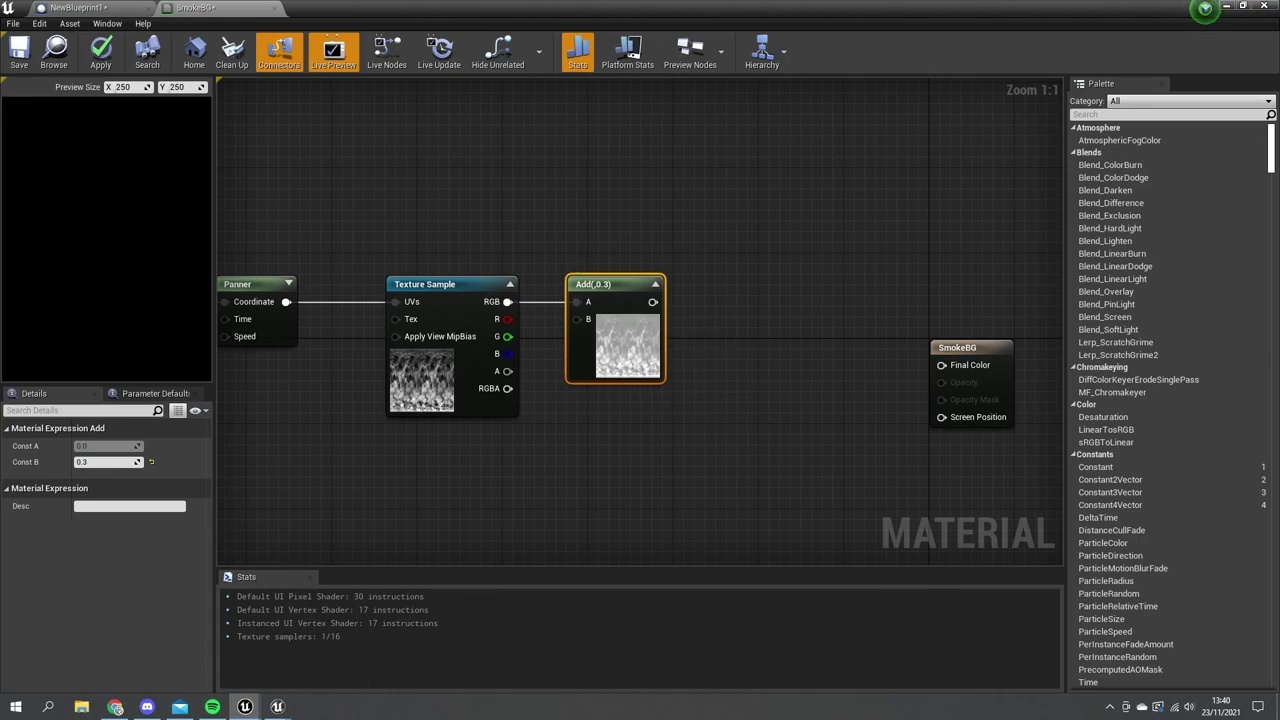
pyautogui.moveTo(457, 379); pyautogui.dragTo(458, 279, button='right')
pyautogui.moveTo(629, 378); pyautogui.dragTo(625, 332, button='right')
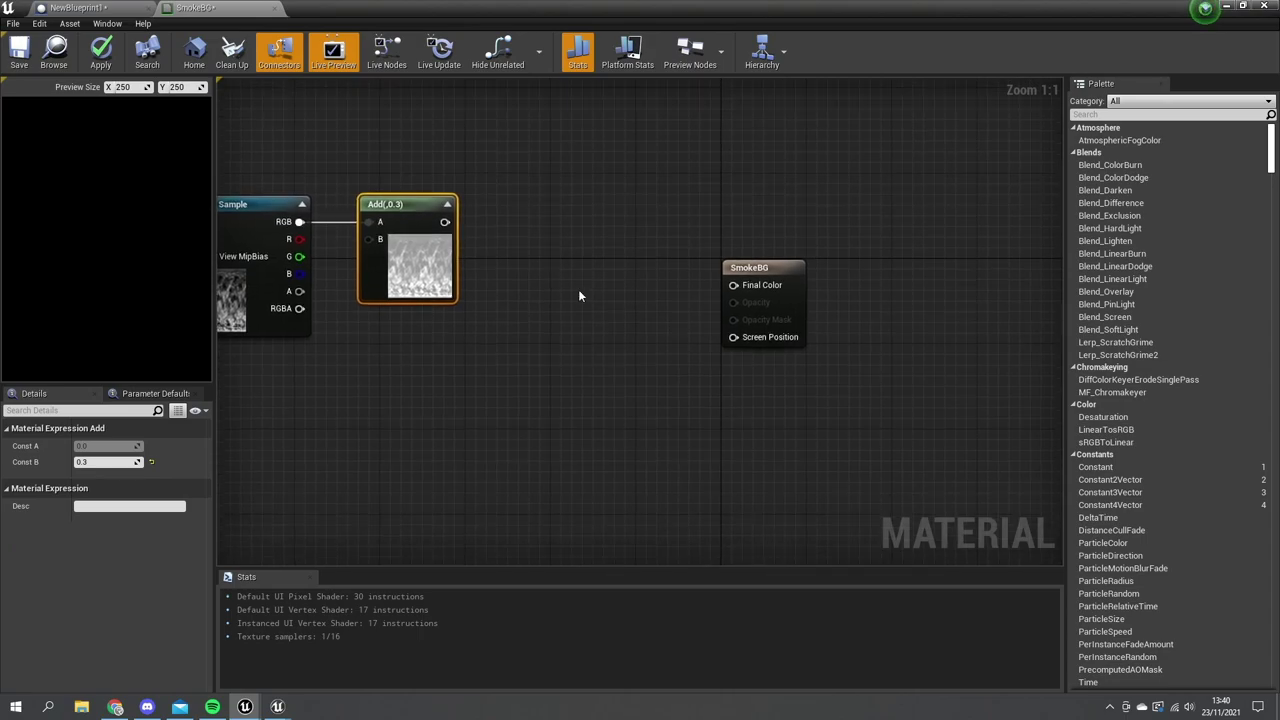
pyautogui.moveTo(740, 280); pyautogui.dragTo(803, 297)
pyautogui.moveTo(463, 367); pyautogui.dragTo(542, 354, button='right')
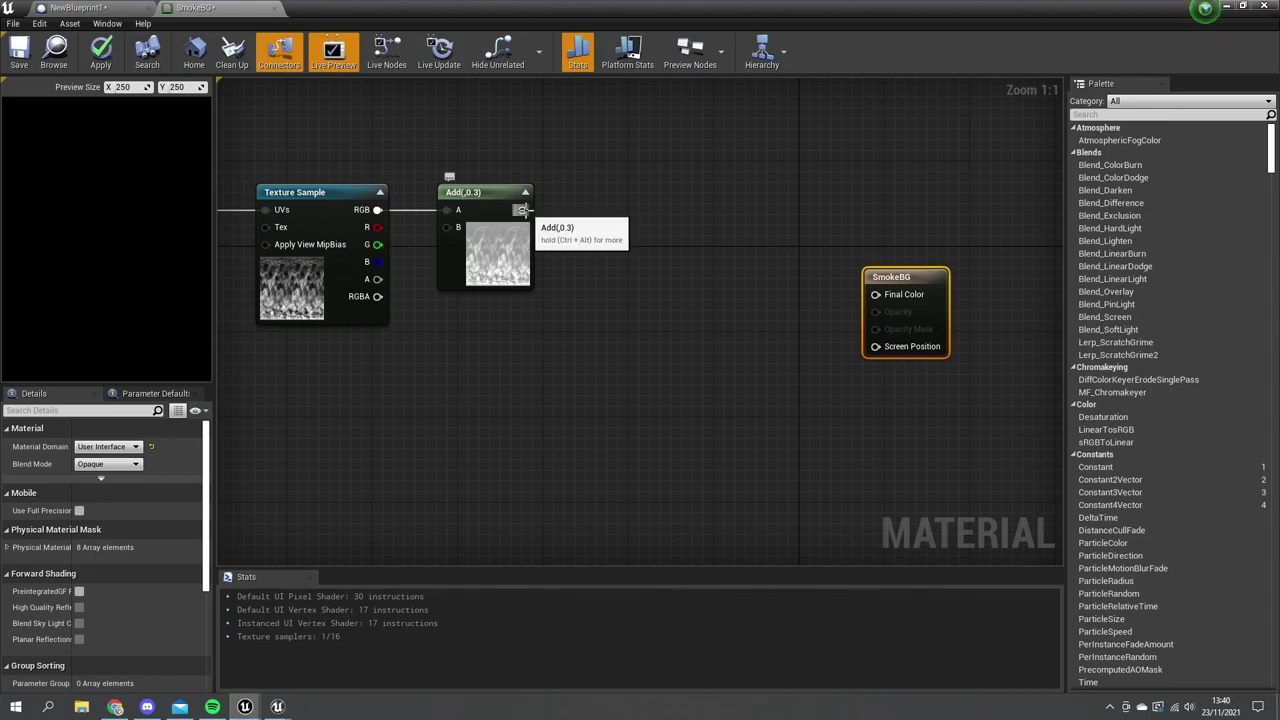
# Feed the Add result into a Multiply node with Const B set to 0.04.
pyautogui.moveTo(522, 210); pyautogui.dragTo(596, 266)
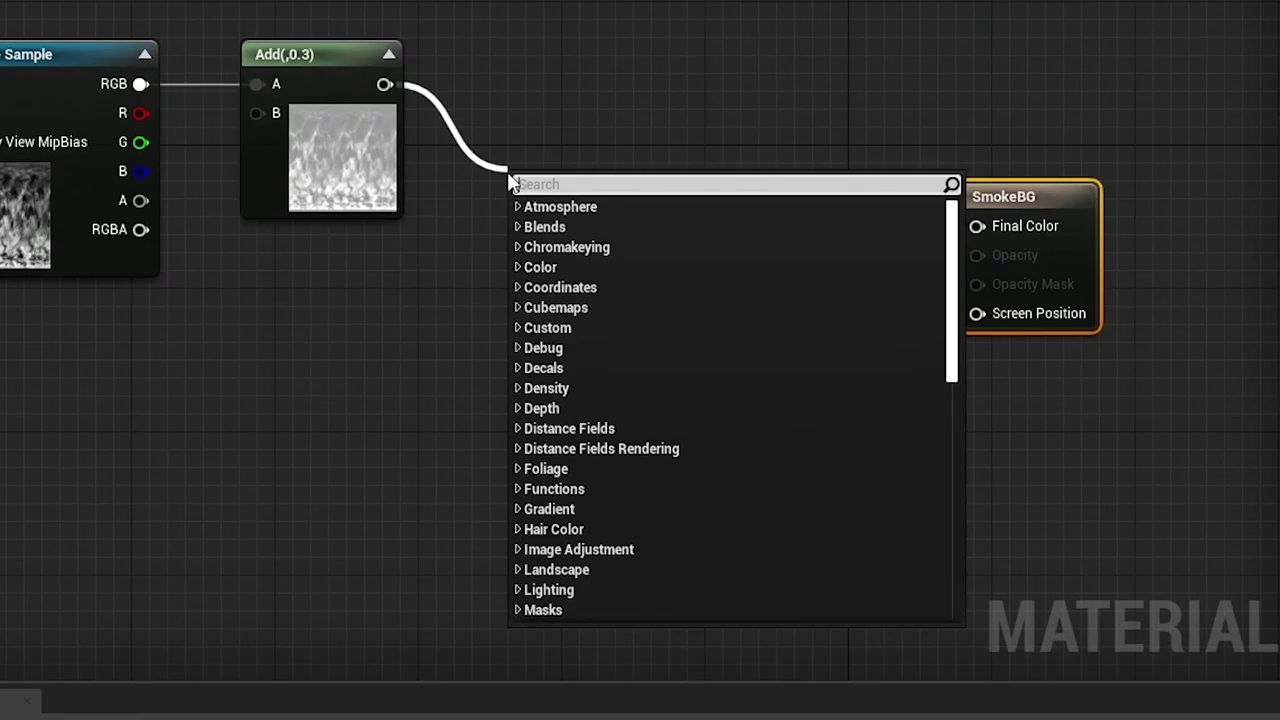
pyautogui.write('mu')
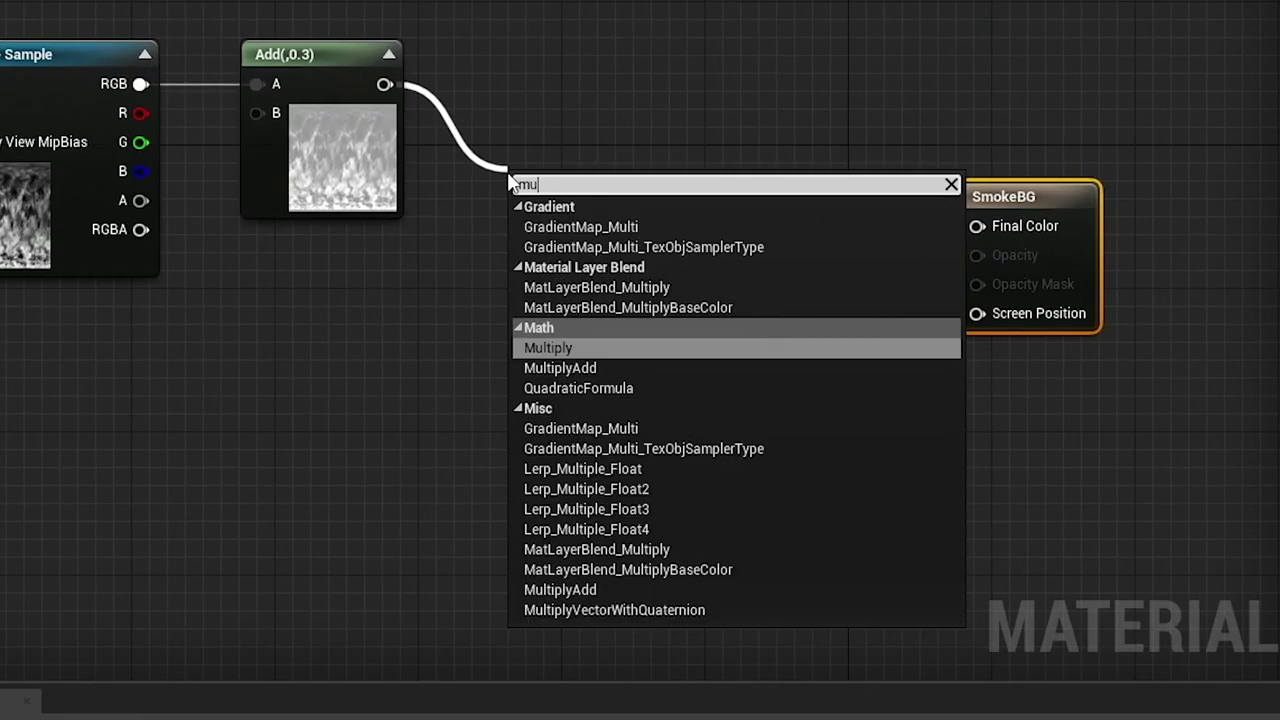
pyautogui.write('lt')
pyautogui.press('Return')
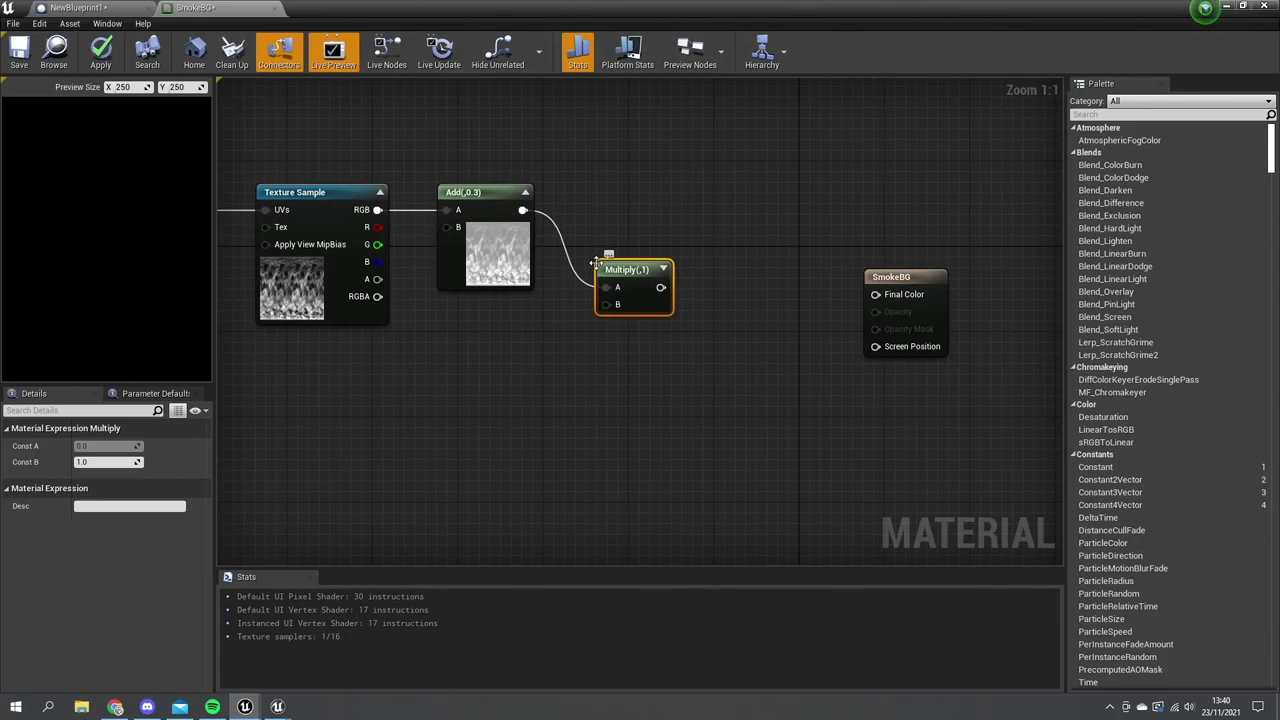
pyautogui.click(108, 462)
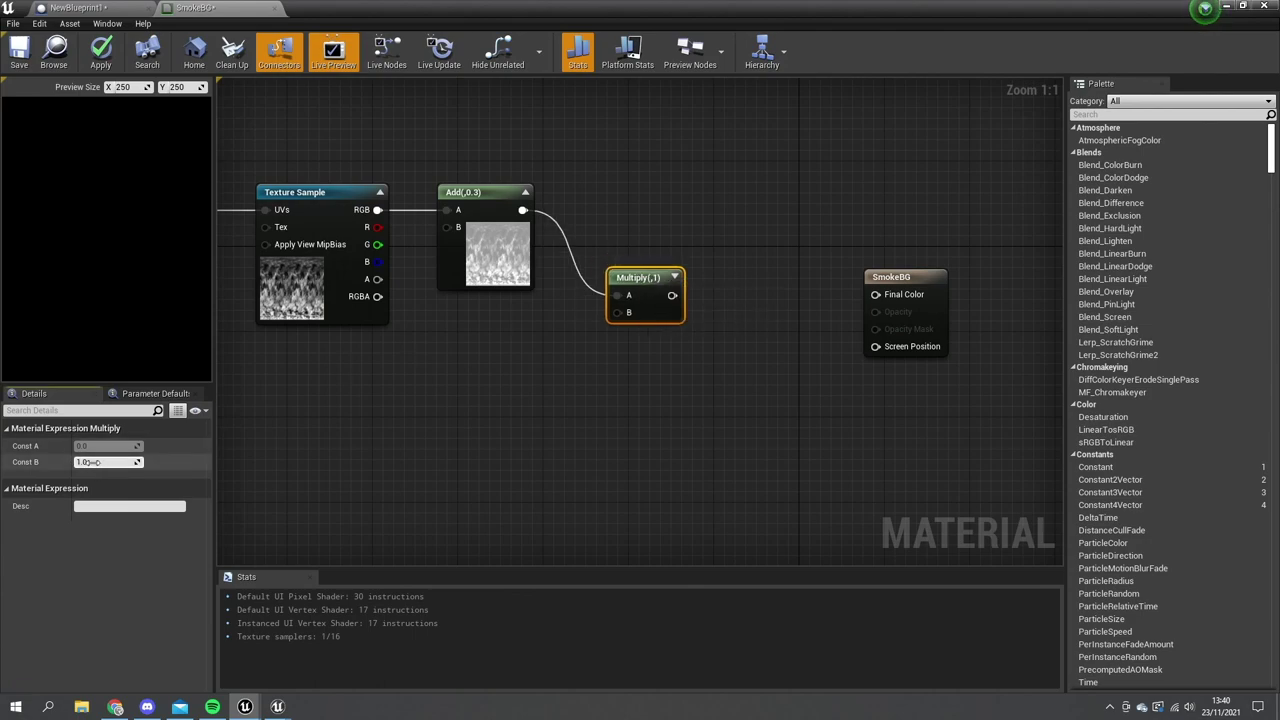
pyautogui.write('0')
pyautogui.press('Return')
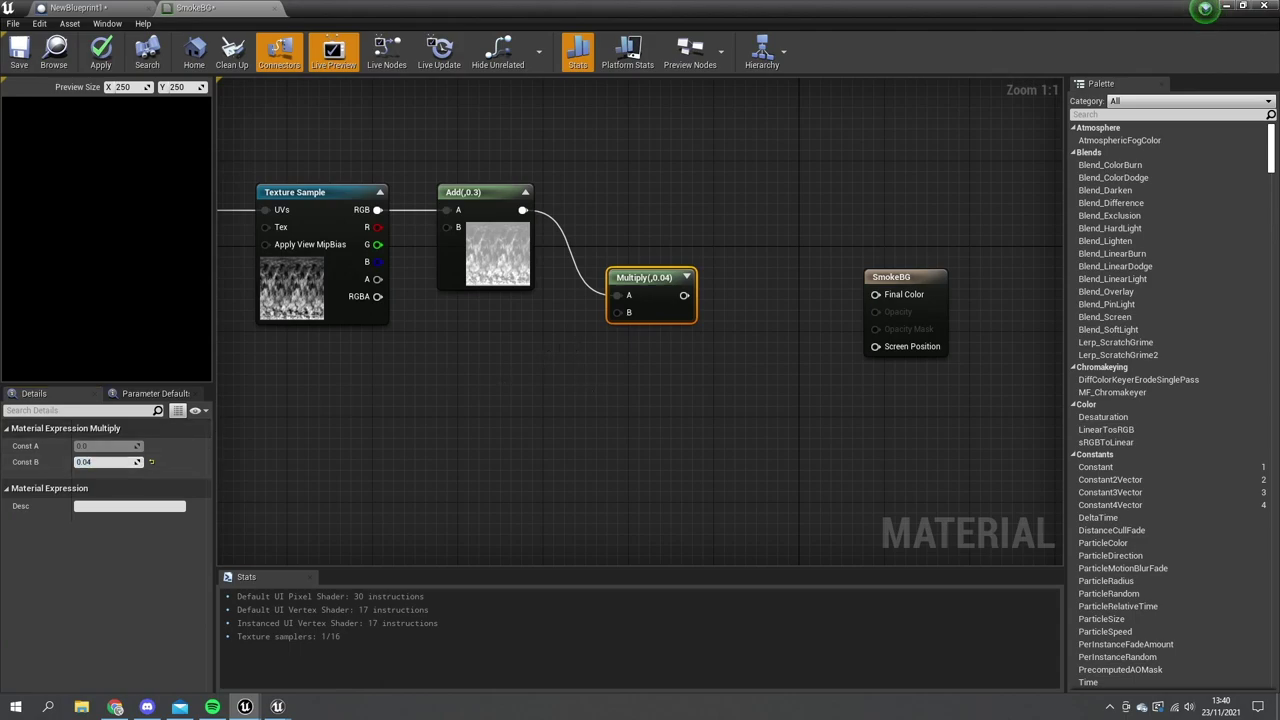
# Line up the Multiply and output nodes and wire Multiply into Final Color.
pyautogui.moveTo(502, 371); pyautogui.dragTo(434, 520, button='right')
pyautogui.click(619, 426)
pyautogui.moveTo(585, 427); pyautogui.dragTo(562, 342)
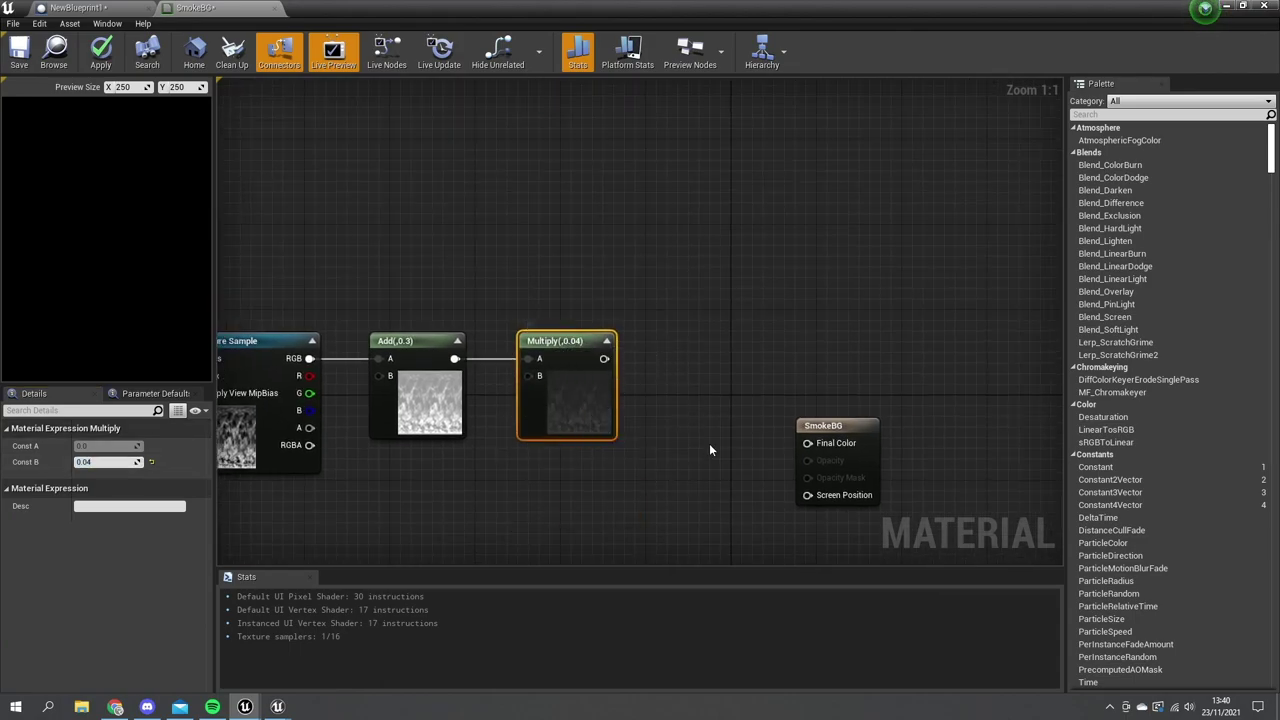
pyautogui.moveTo(709, 443); pyautogui.dragTo(712, 325, button='right')
pyautogui.moveTo(605, 241); pyautogui.dragTo(826, 332)
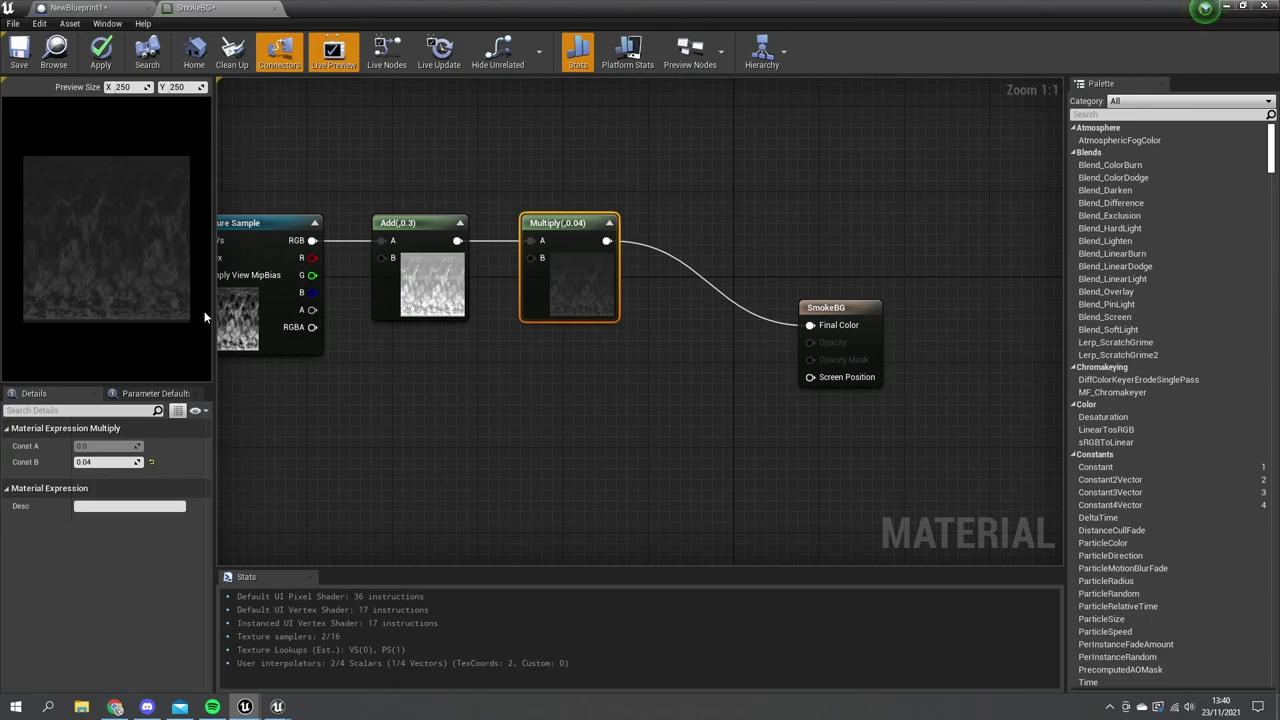
# Copy the five-node cloud chain and paste the duplicate below the original.
pyautogui.moveTo(483, 365); pyautogui.dragTo(931, 417, button='right')
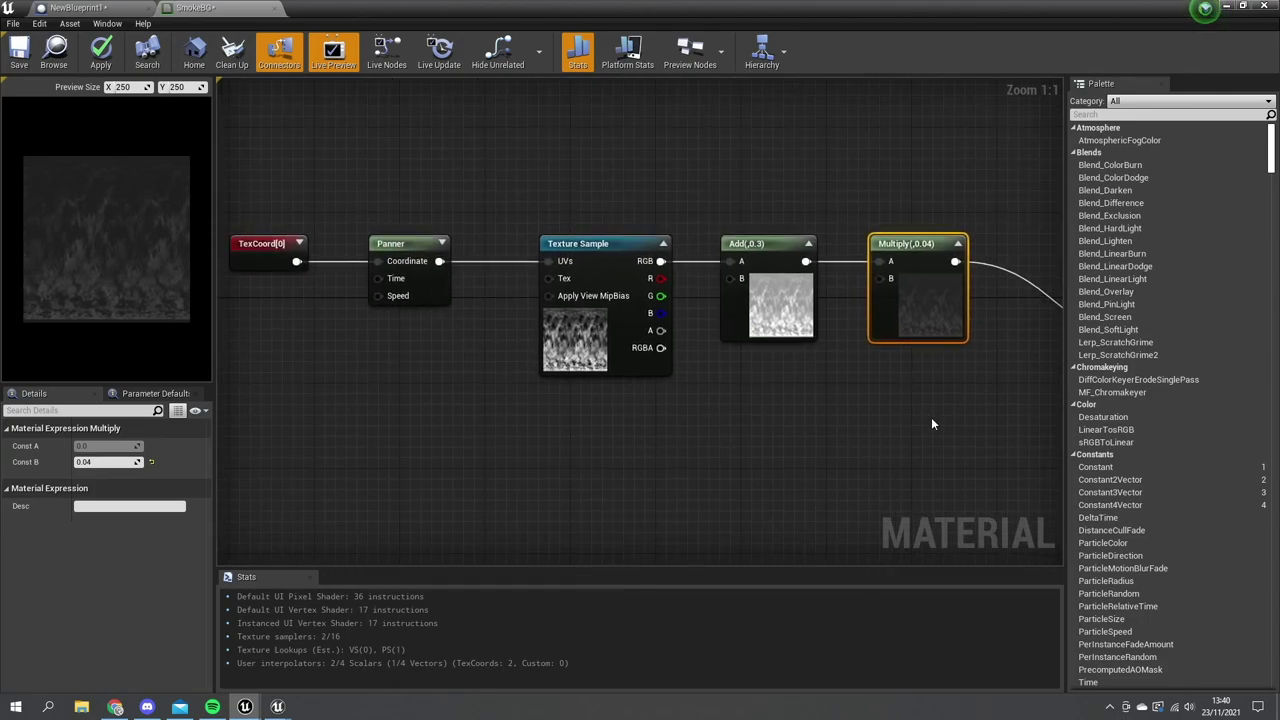
pyautogui.scroll(-1, 931, 417)
pyautogui.moveTo(944, 410); pyautogui.dragTo(904, 383)
pyautogui.moveTo(816, 348); pyautogui.dragTo(328, 215)
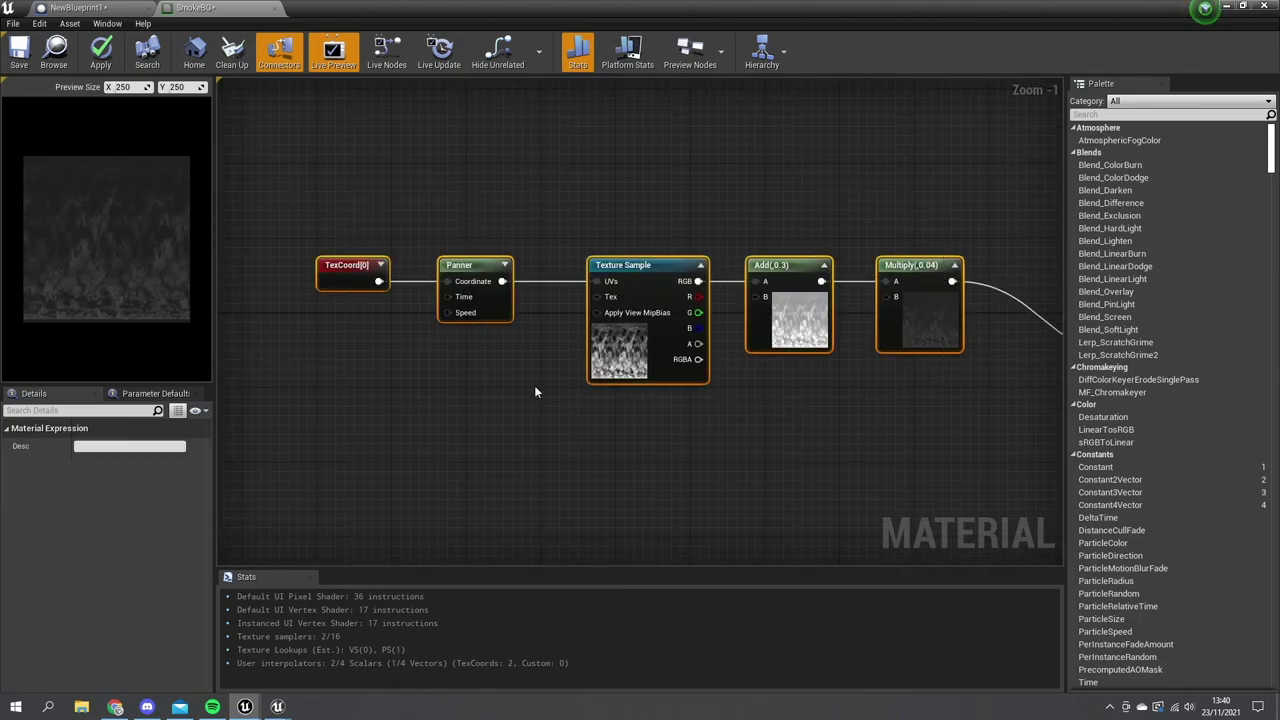
pyautogui.hotkey('ctrl', 'c')
pyautogui.hotkey('ctrl', 'v')
pyautogui.moveTo(707, 296); pyautogui.dragTo(716, 324)
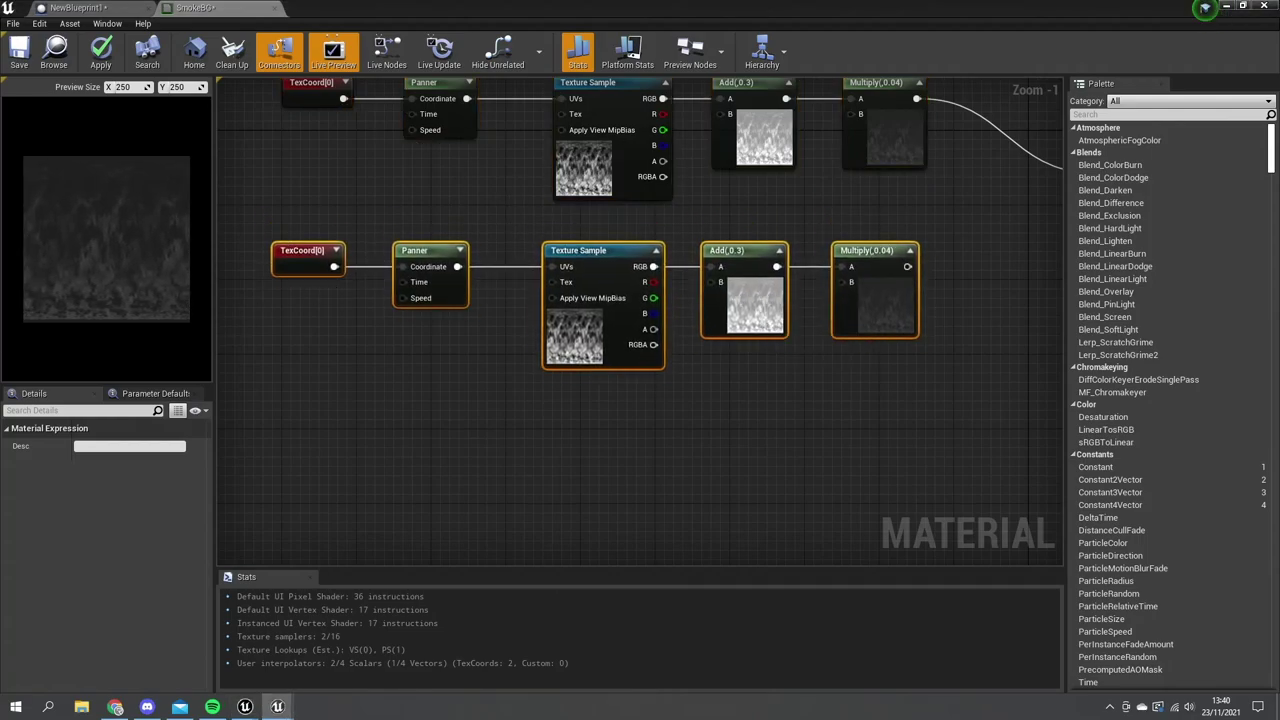
# Set the copied Panner's Speed X to 0.01.
pyautogui.click(417, 364)
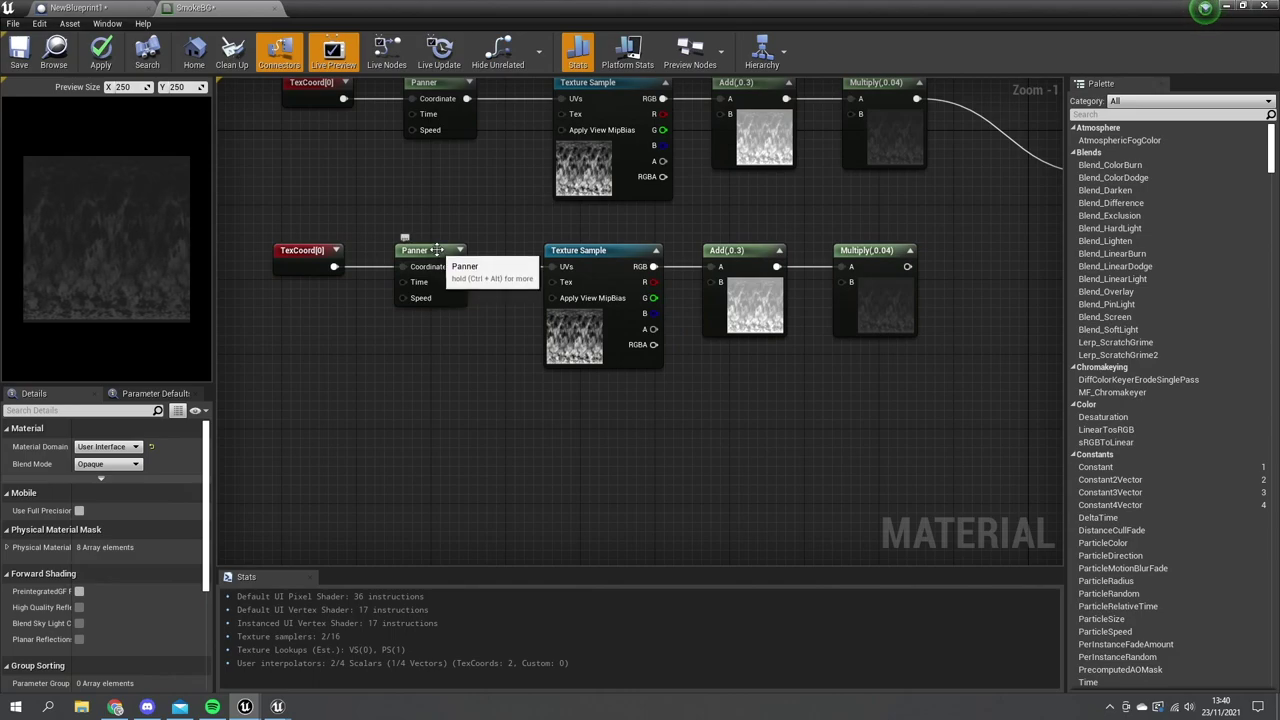
pyautogui.click(412, 250)
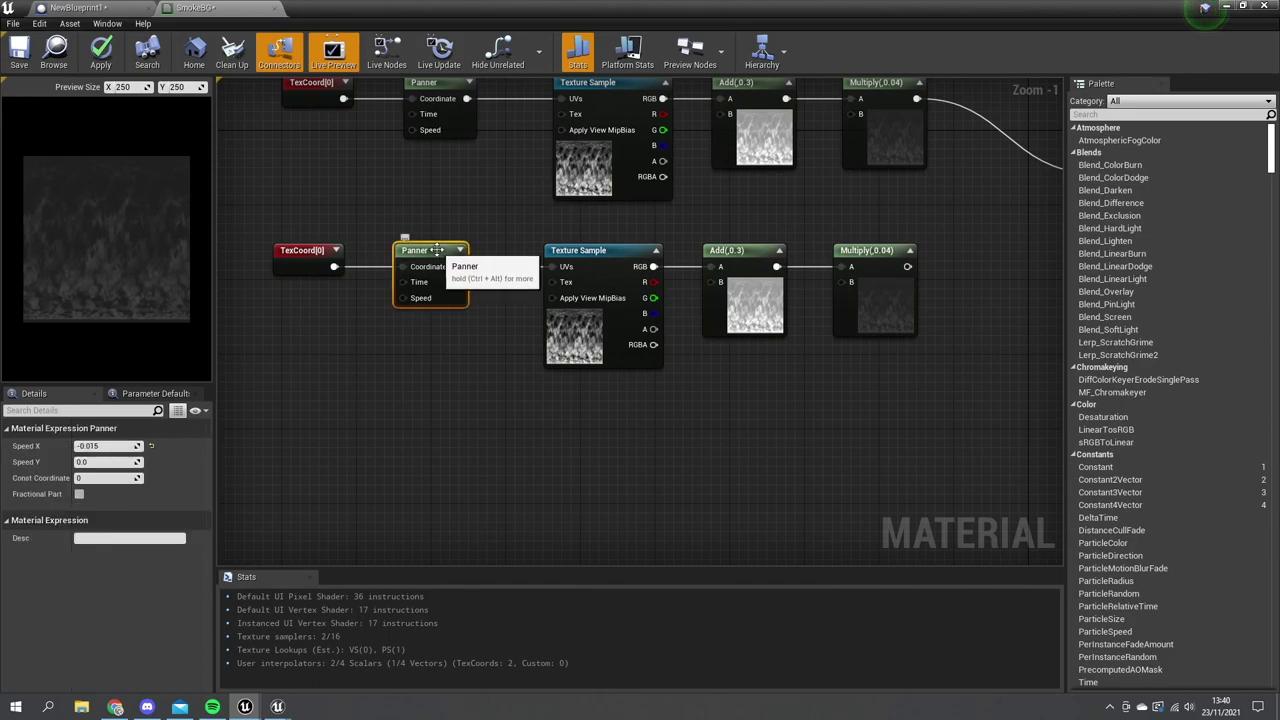
pyautogui.click(119, 447)
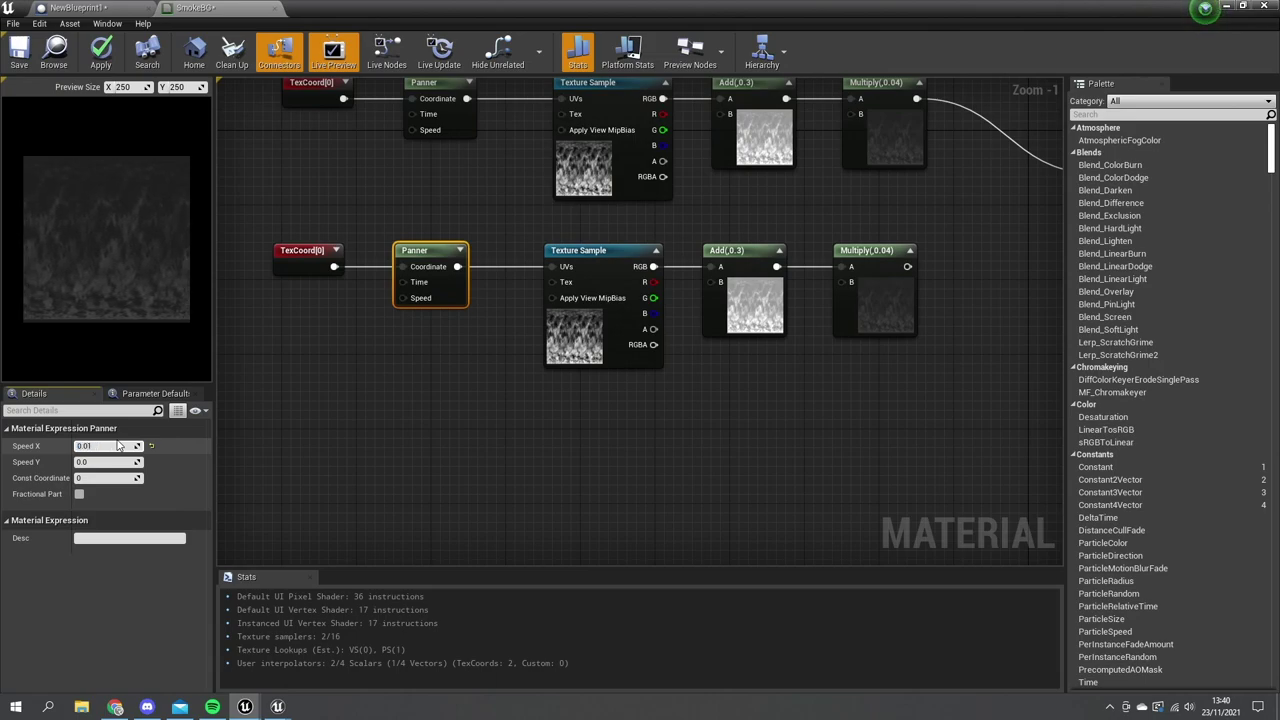
pyautogui.write('0.01')
pyautogui.press('Return')
pyautogui.moveTo(715, 488); pyautogui.dragTo(340, 572, button='right')
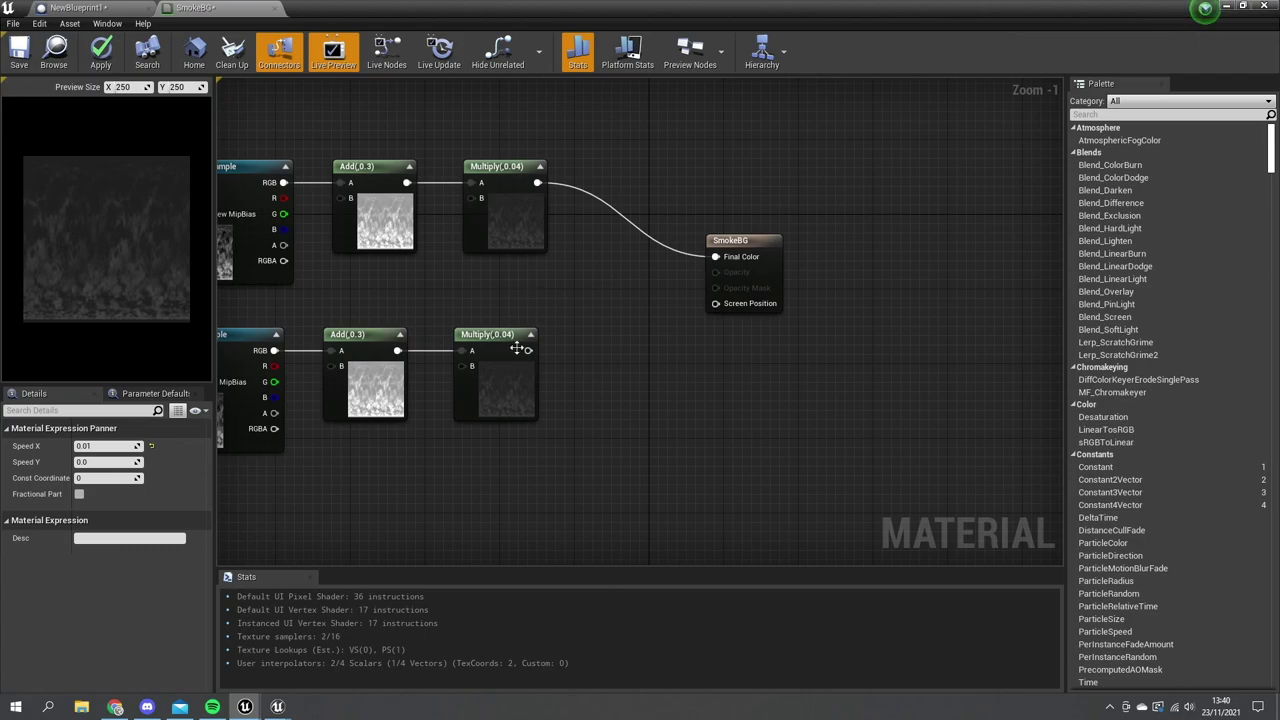
# Combine both Multiply outputs in a new Add node and connect it to Final Color.
pyautogui.moveTo(764, 245); pyautogui.dragTo(912, 245)
pyautogui.moveTo(537, 182); pyautogui.dragTo(603, 262)
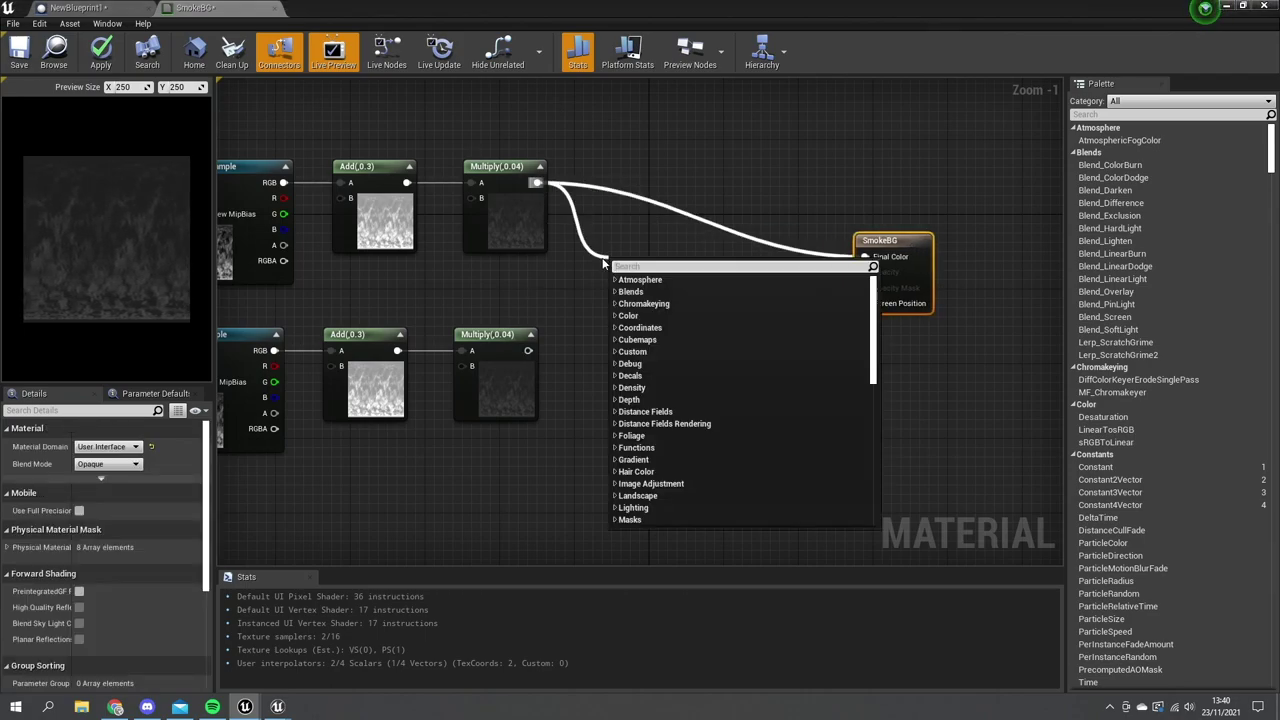
pyautogui.write('add')
pyautogui.click(640, 406)
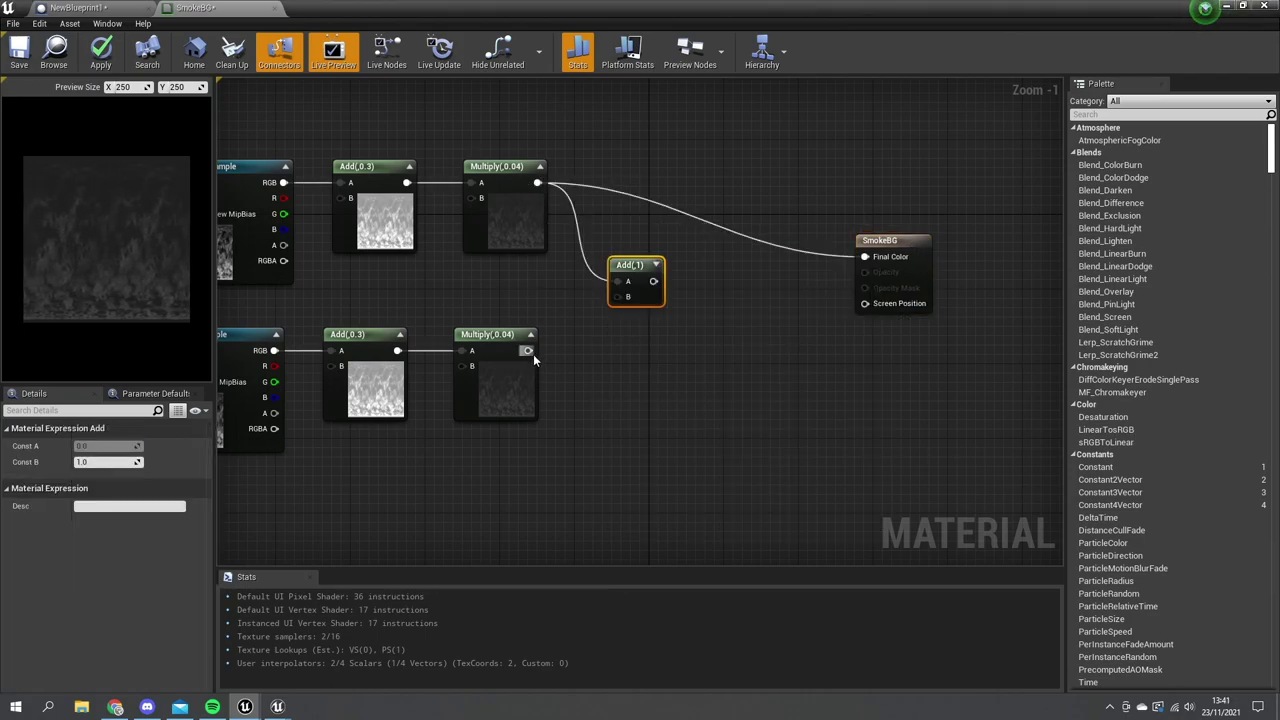
pyautogui.moveTo(529, 350); pyautogui.dragTo(628, 297)
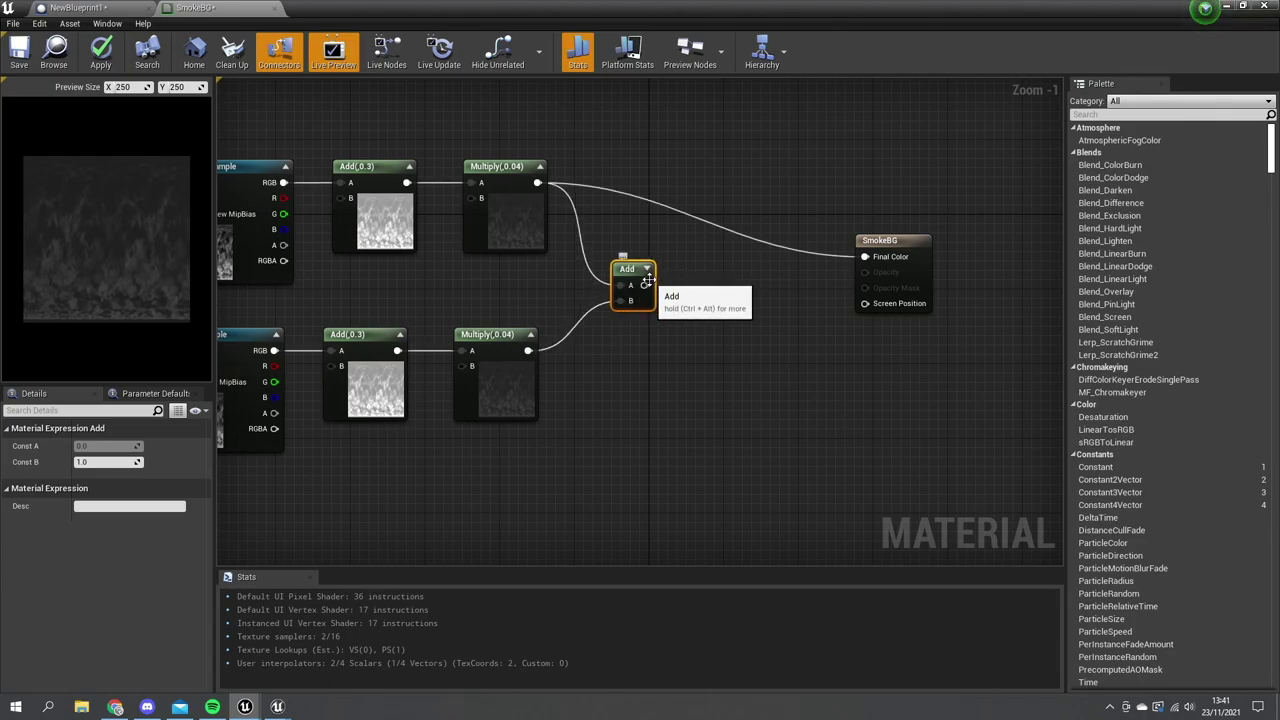
pyautogui.click(647, 271)
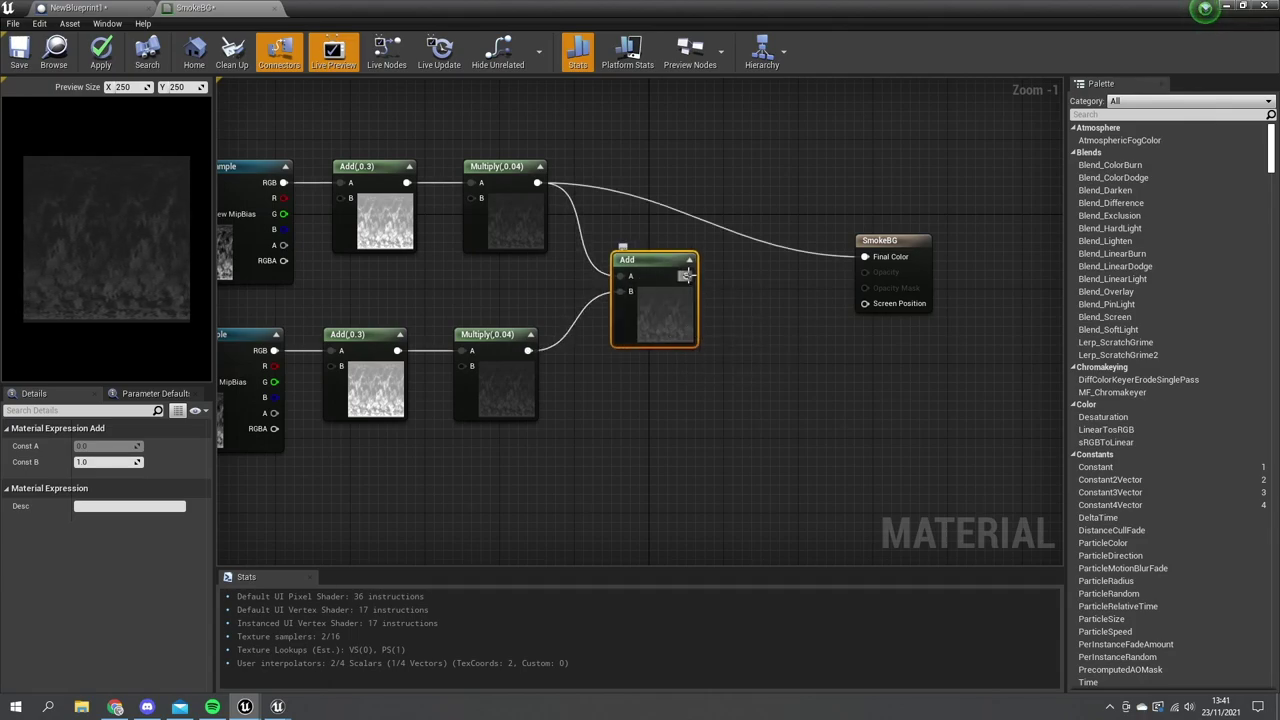
pyautogui.moveTo(687, 275); pyautogui.dragTo(866, 257)
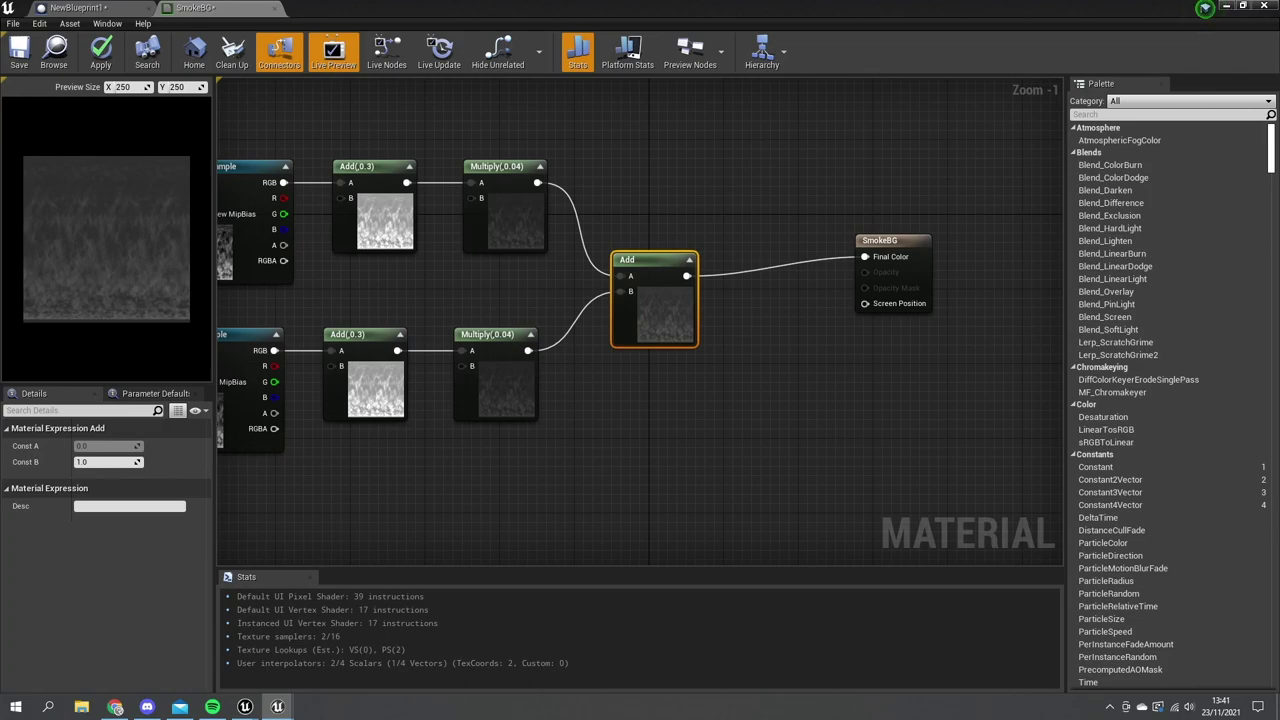
# Pull the wire off SmokeBG's Final Color so the Add node is disconnected.
pyautogui.click(652, 453)
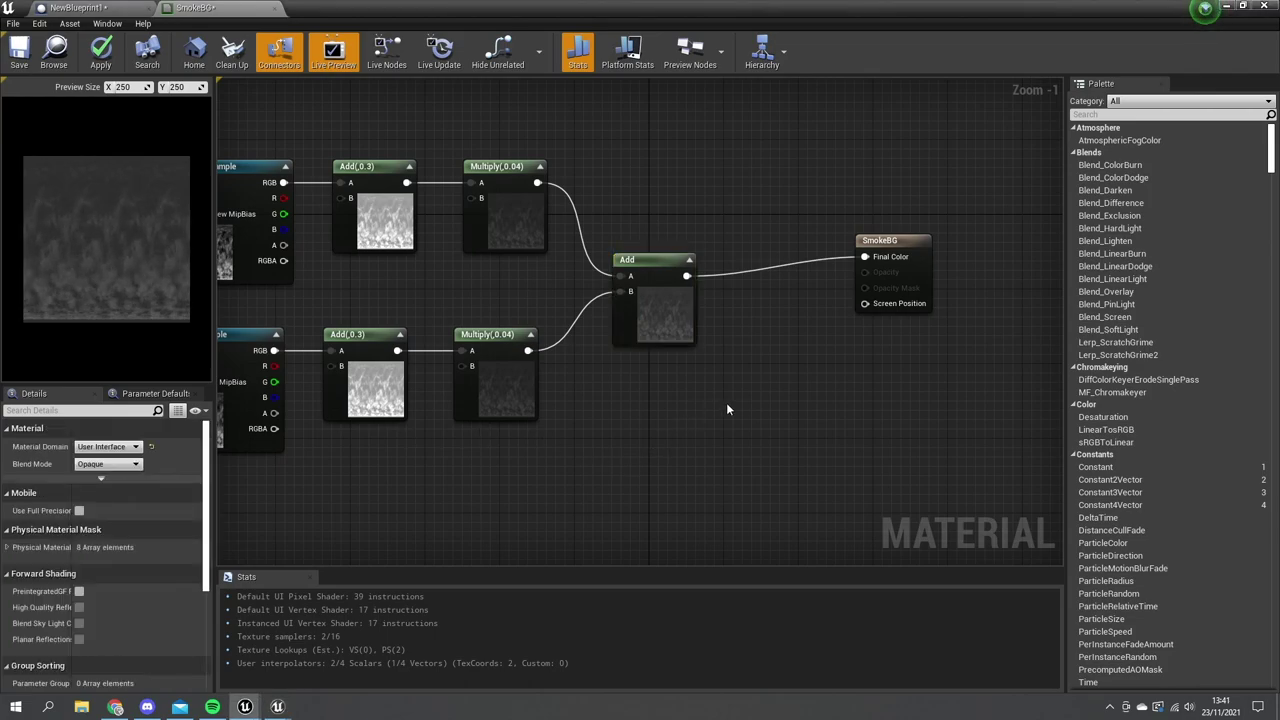
pyautogui.moveTo(727, 409); pyautogui.dragTo(431, 434, button='right')
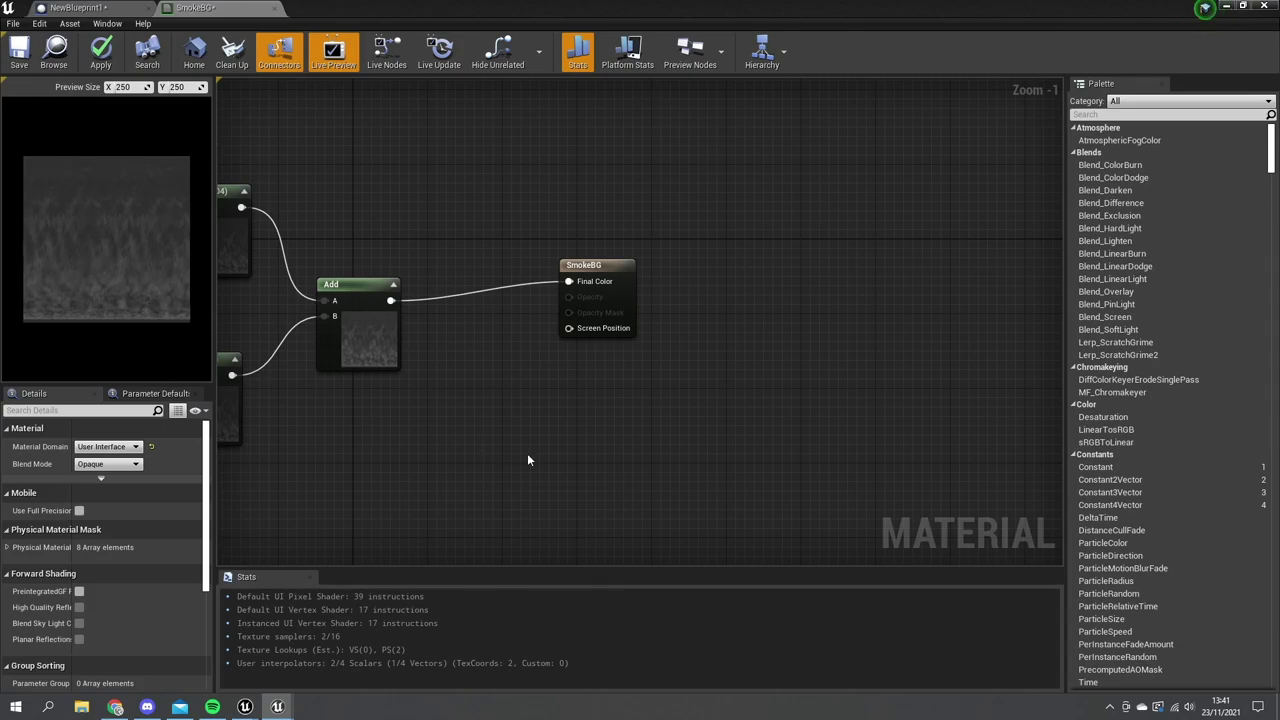
pyautogui.click(123, 313)
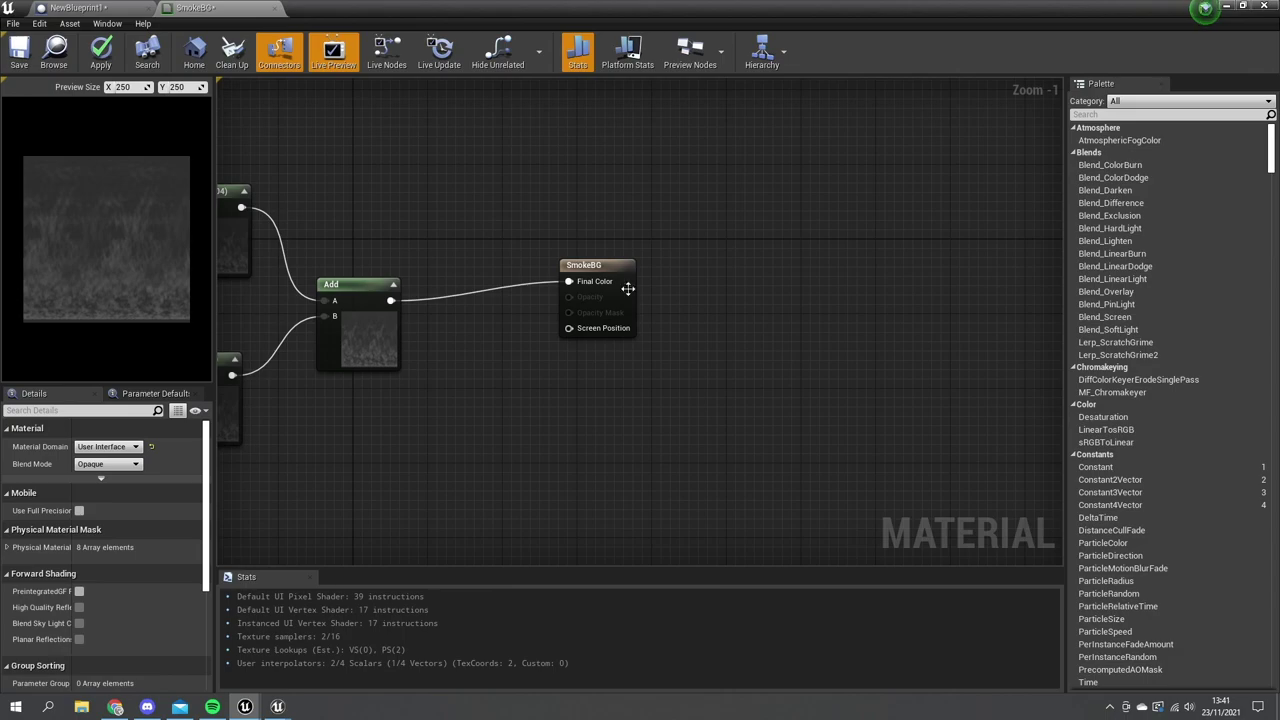
pyautogui.moveTo(612, 272); pyautogui.dragTo(825, 288)
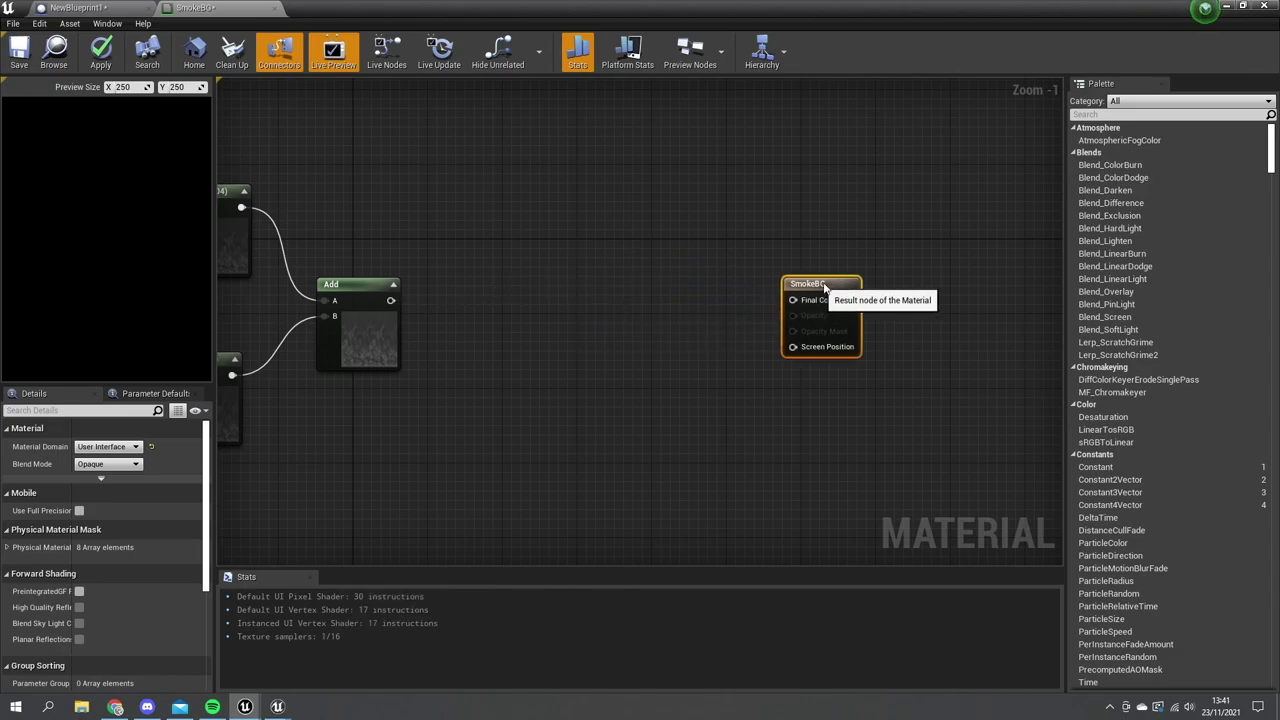
# Place a LinearGradient node below the cloud nodes.
pyautogui.moveTo(440, 426); pyautogui.dragTo(565, 413, button='right')
pyautogui.rightClick(500, 428)
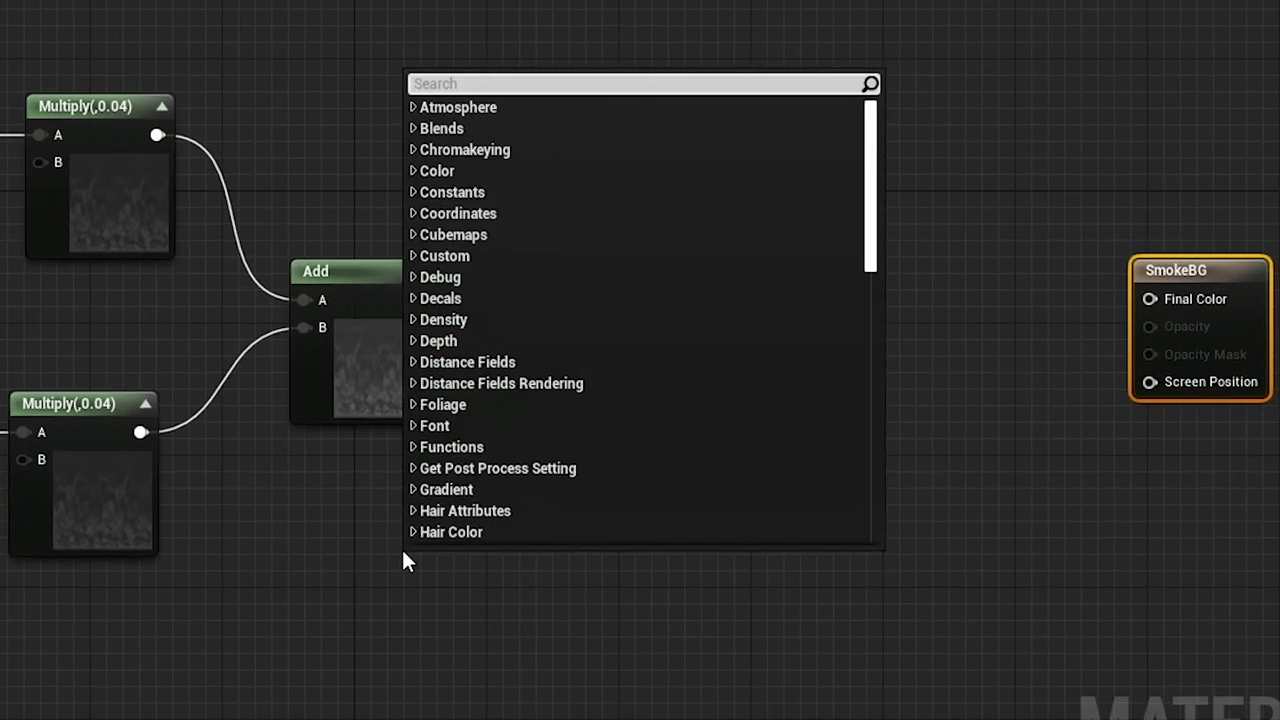
pyautogui.write('lineargrad')
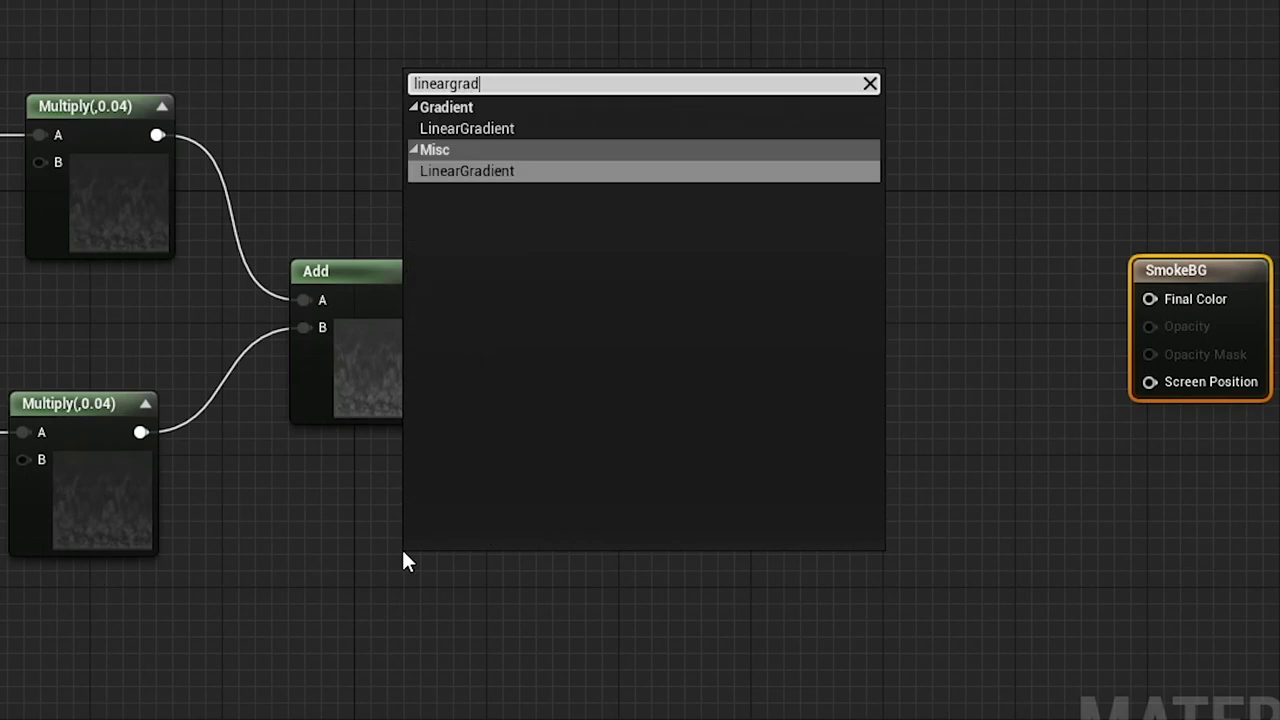
pyautogui.write('ie')
pyautogui.press('Return')
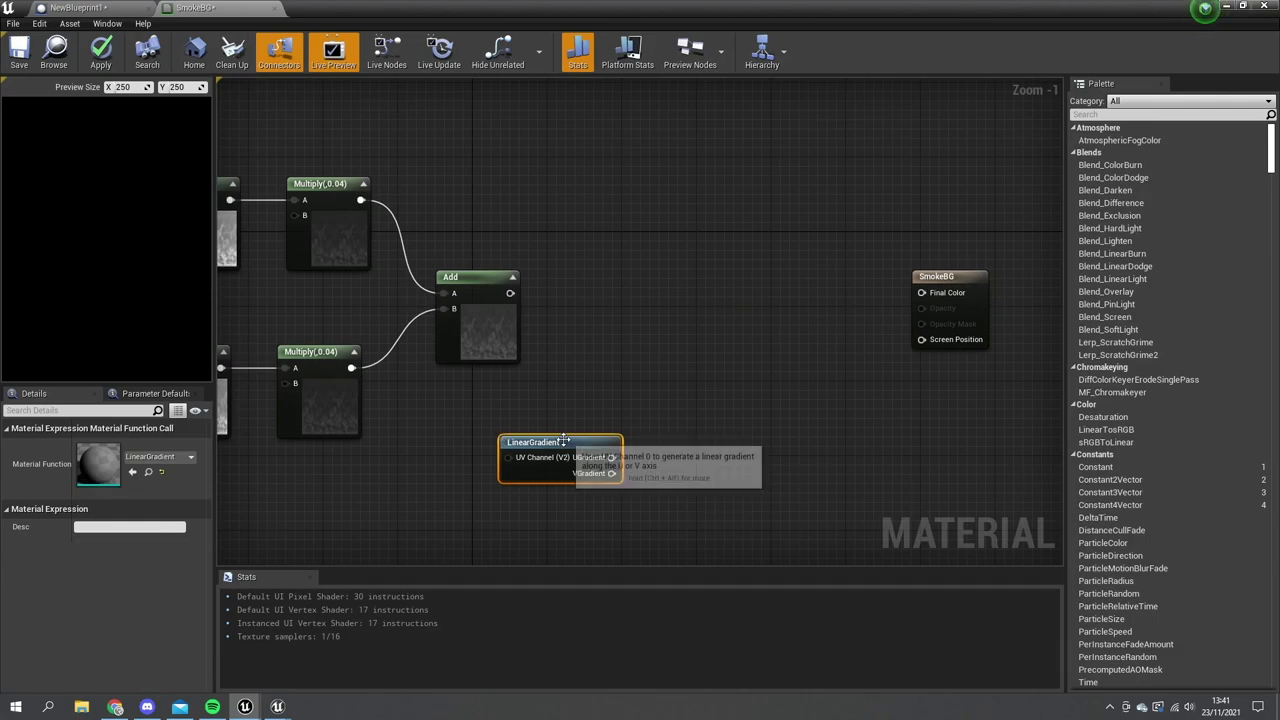
pyautogui.moveTo(564, 441); pyautogui.dragTo(443, 452)
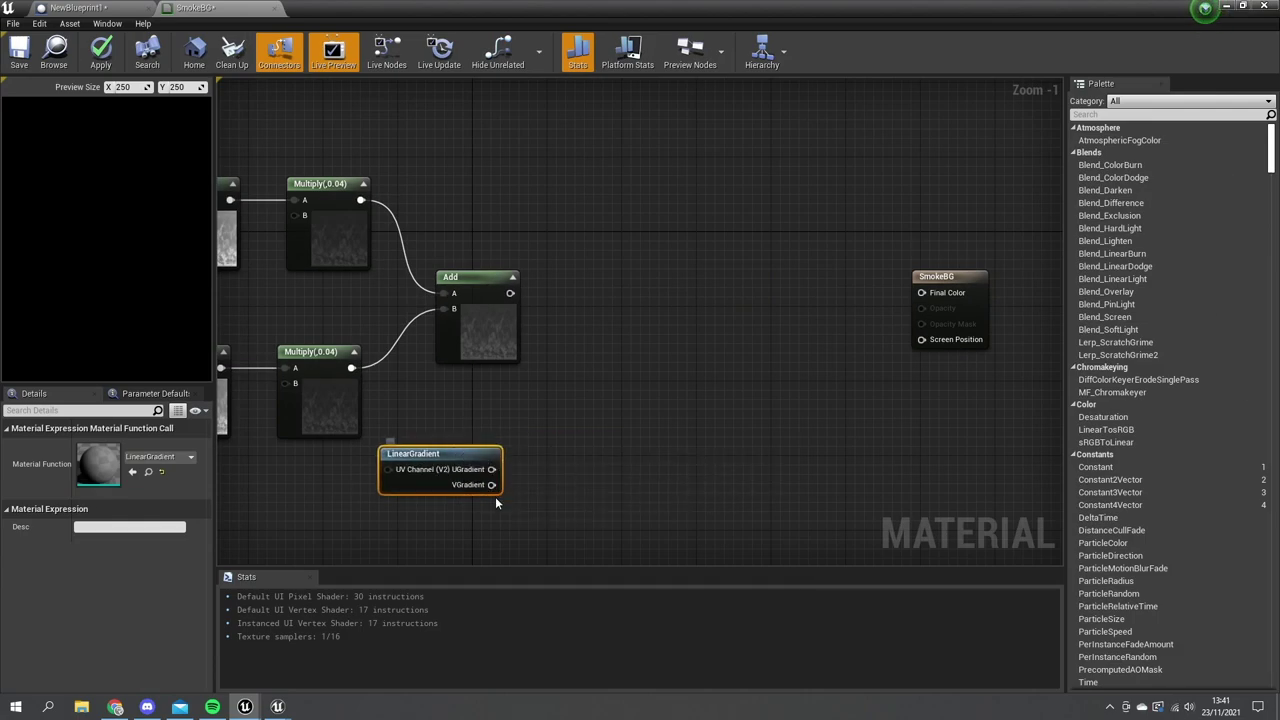
pyautogui.moveTo(477, 455); pyautogui.dragTo(548, 450)
# Feed VGradient into a new Add node with Const B set to 0.3.
pyautogui.write('add')
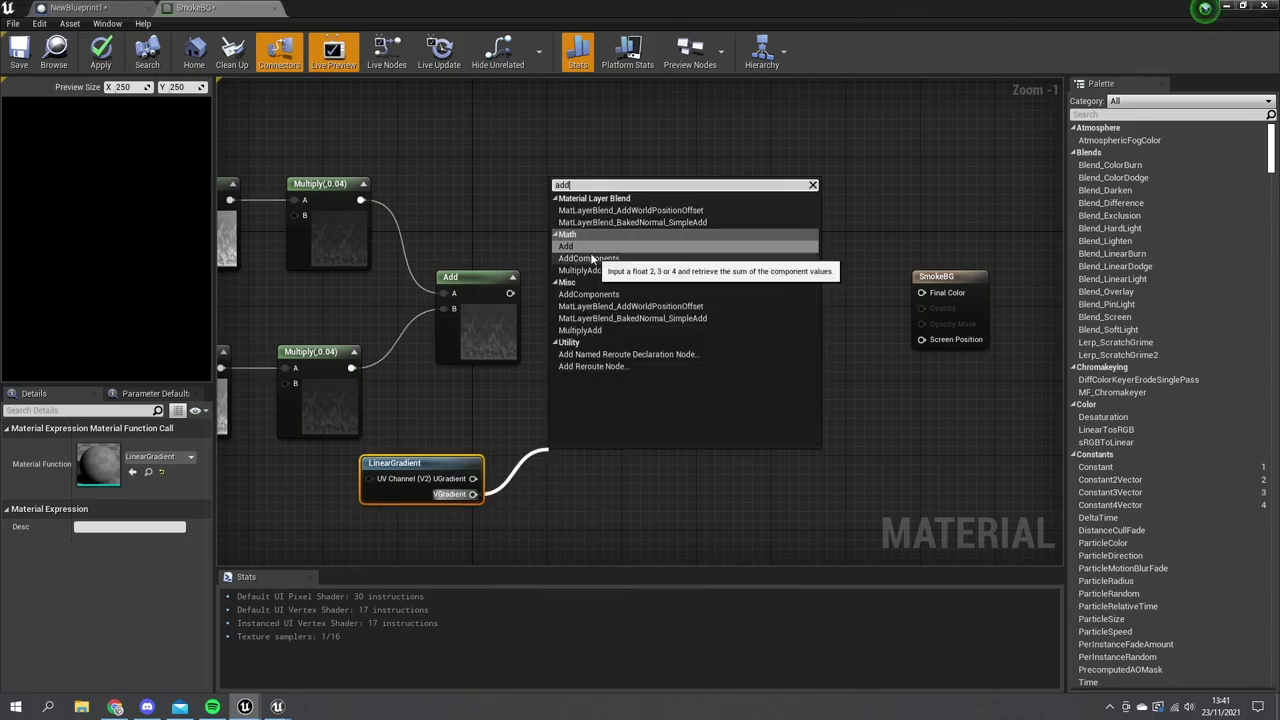
pyautogui.press('Return')
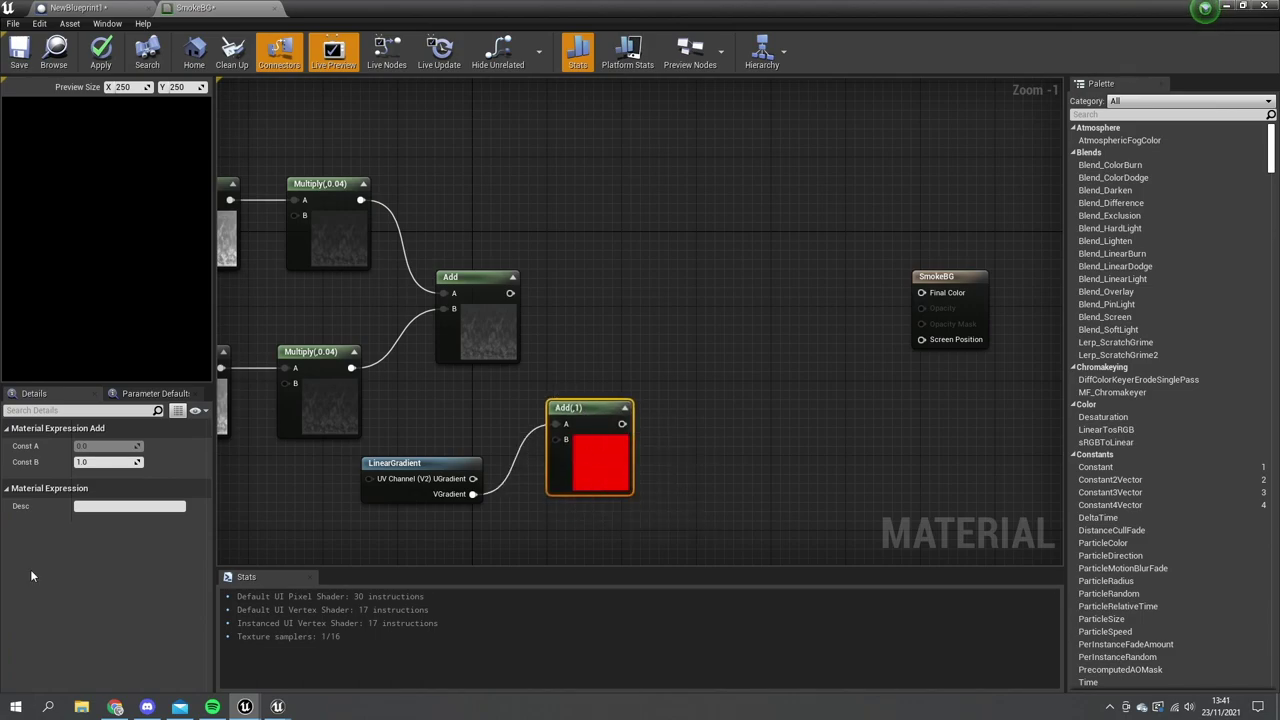
pyautogui.click(95, 462)
pyautogui.write('0.3')
pyautogui.press('Return')
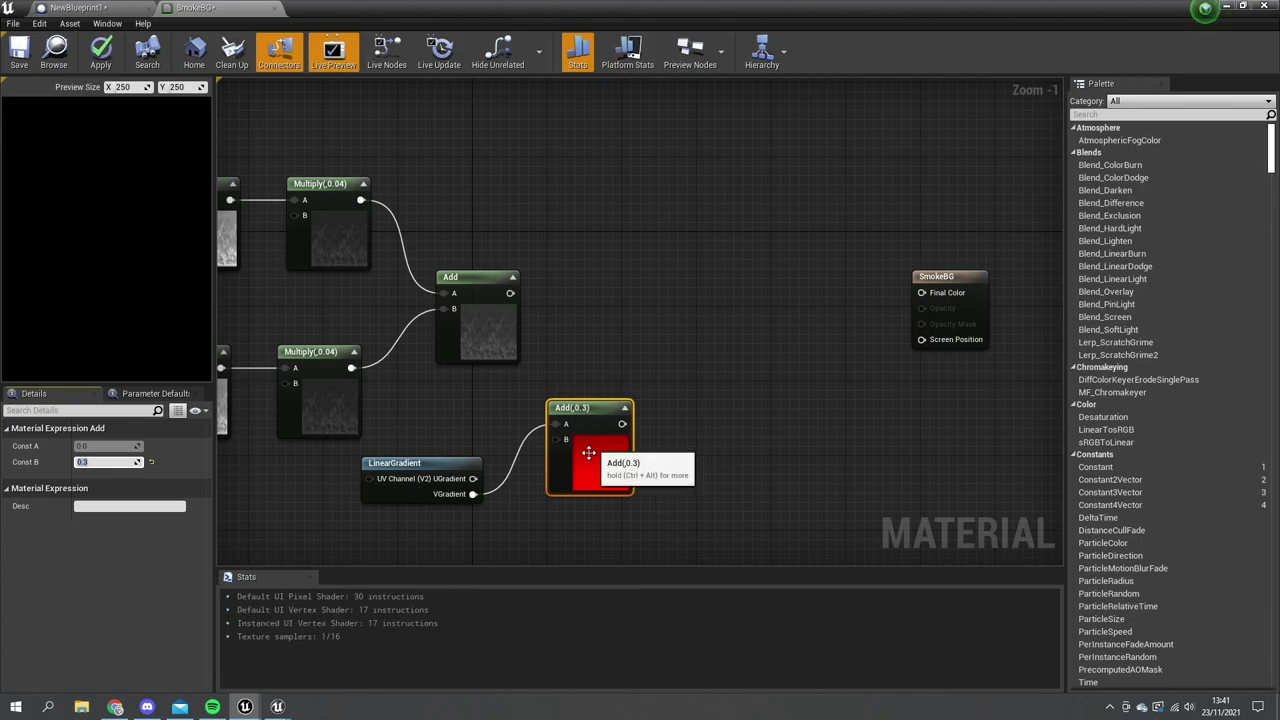
pyautogui.moveTo(649, 329); pyautogui.dragTo(645, 417, button='right')
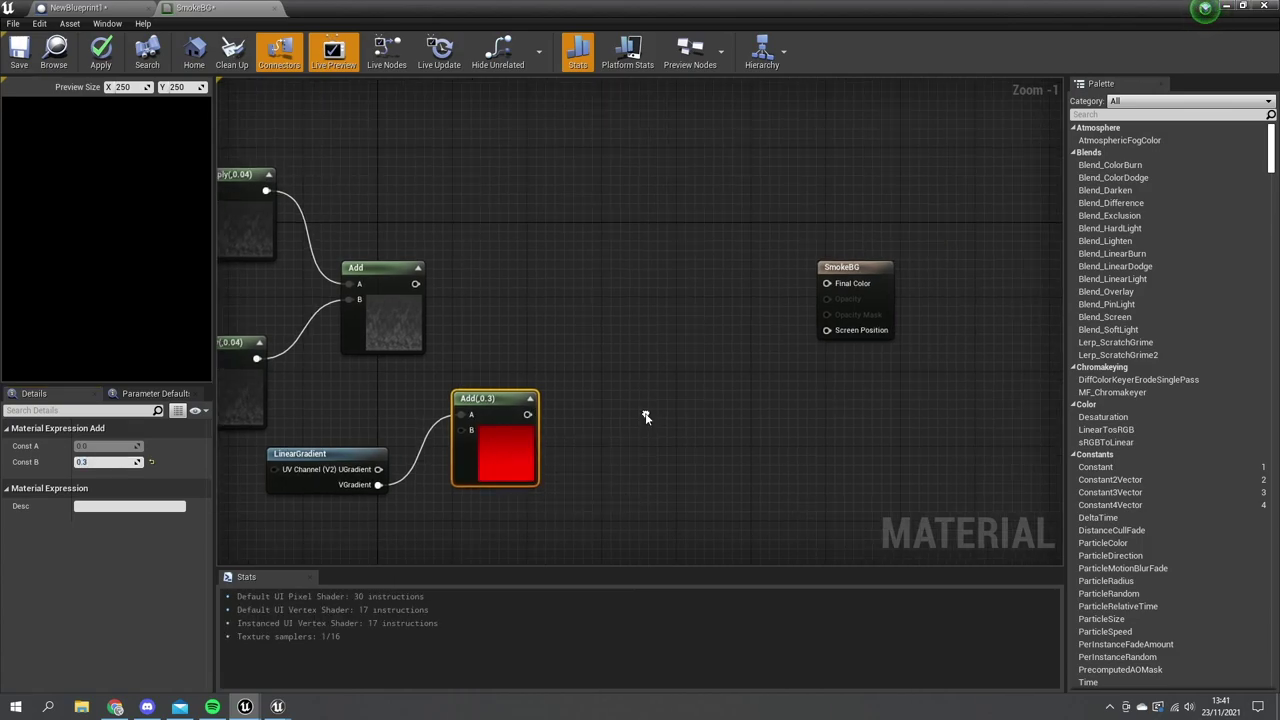
pyautogui.moveTo(484, 519); pyautogui.dragTo(616, 485, button='right')
pyautogui.keyDown('ctrl'); pyautogui.click(470, 430); pyautogui.keyUp('ctrl')
# Feed the Add(0.3) output into a Clamp node (Min 0, Max 1) and move the gradient chain down-left.
pyautogui.moveTo(470, 430); pyautogui.dragTo(393, 476)
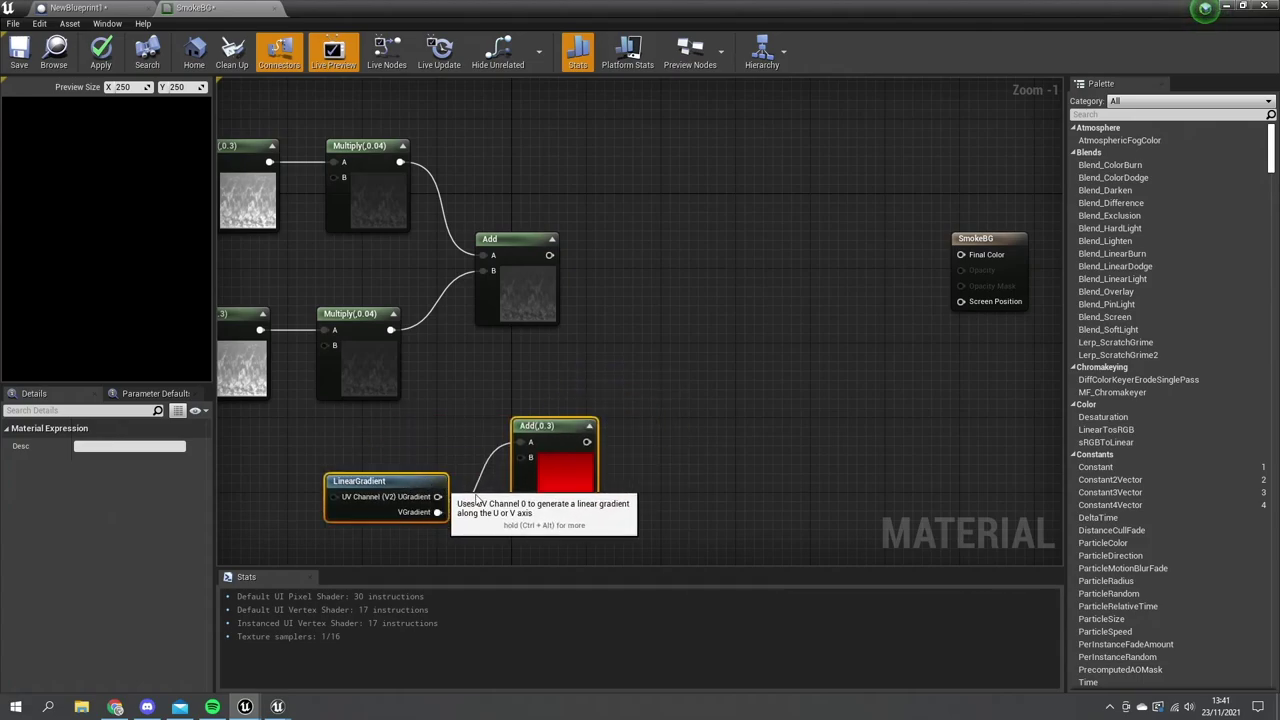
pyautogui.moveTo(625, 456); pyautogui.dragTo(529, 464, button='right')
pyautogui.moveTo(490, 441); pyautogui.dragTo(533, 432)
pyautogui.write('clam')
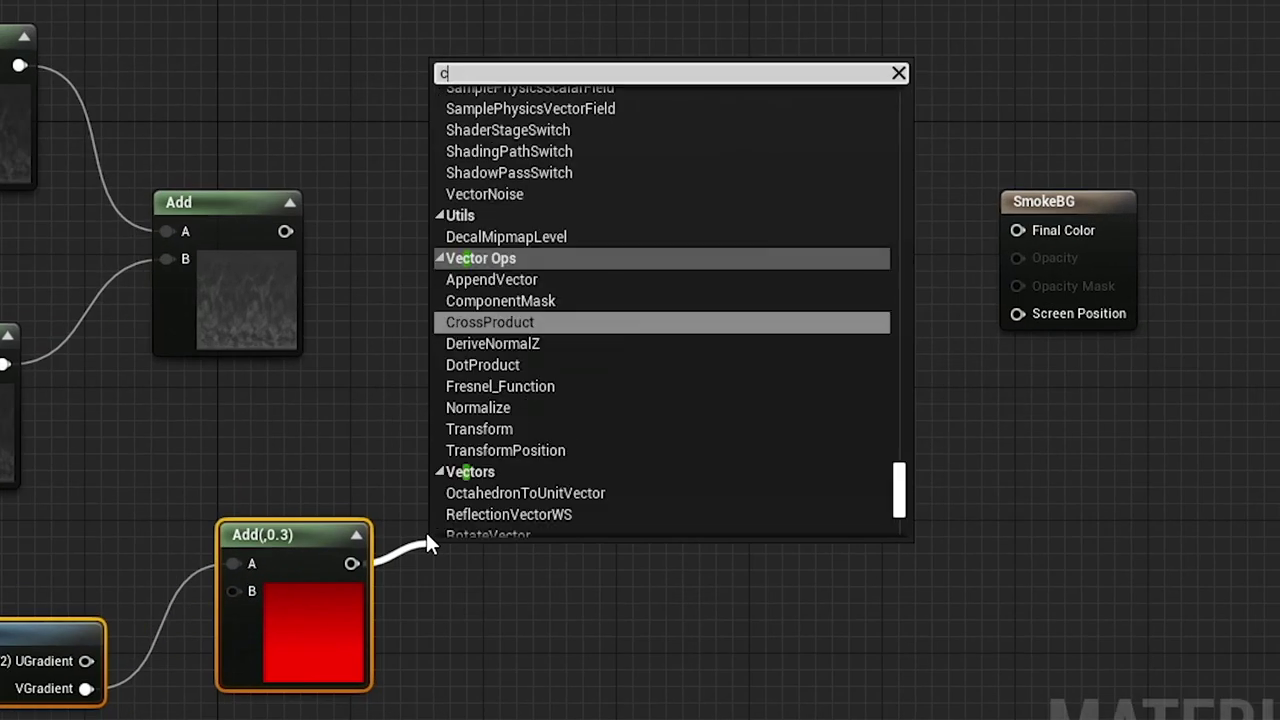
pyautogui.write('p')
pyautogui.press('Return')
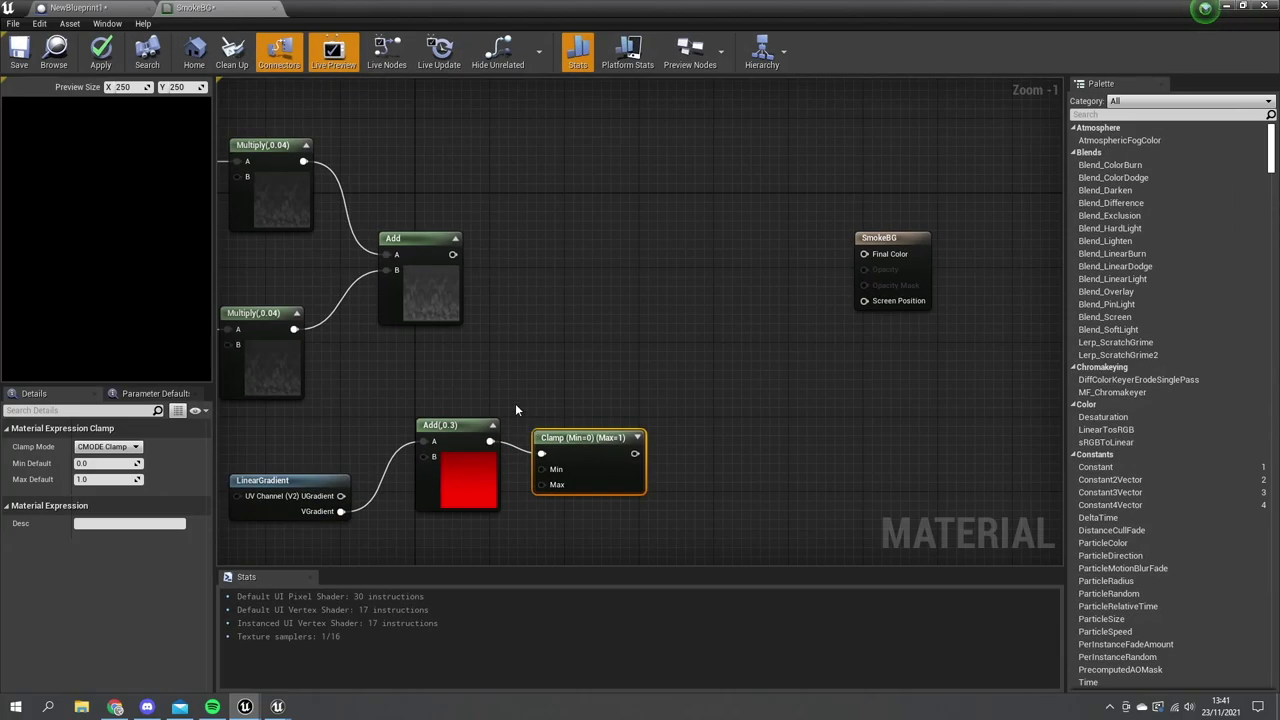
pyautogui.moveTo(581, 442); pyautogui.dragTo(581, 412)
pyautogui.moveTo(491, 507); pyautogui.dragTo(619, 500, button='right')
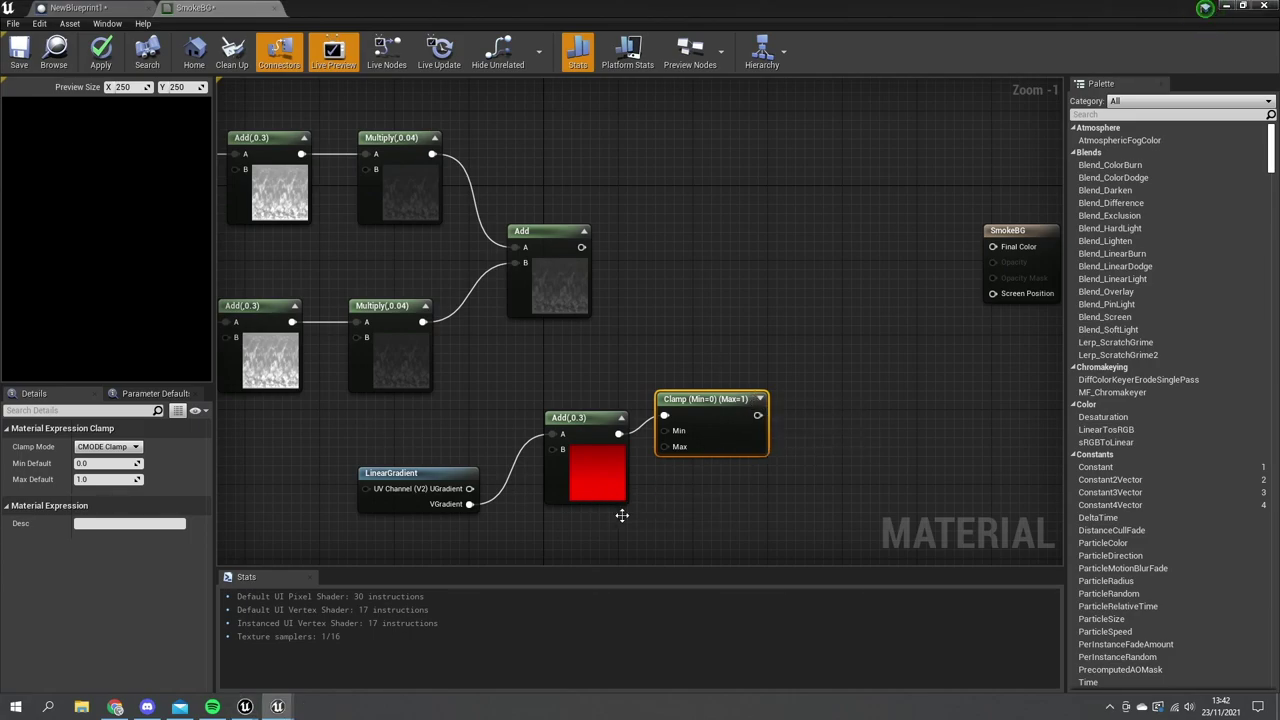
pyautogui.keyDown('shift'); pyautogui.moveTo(622, 515); pyautogui.dragTo(450, 400); pyautogui.keyUp('shift')
pyautogui.moveTo(690, 412); pyautogui.dragTo(494, 448)
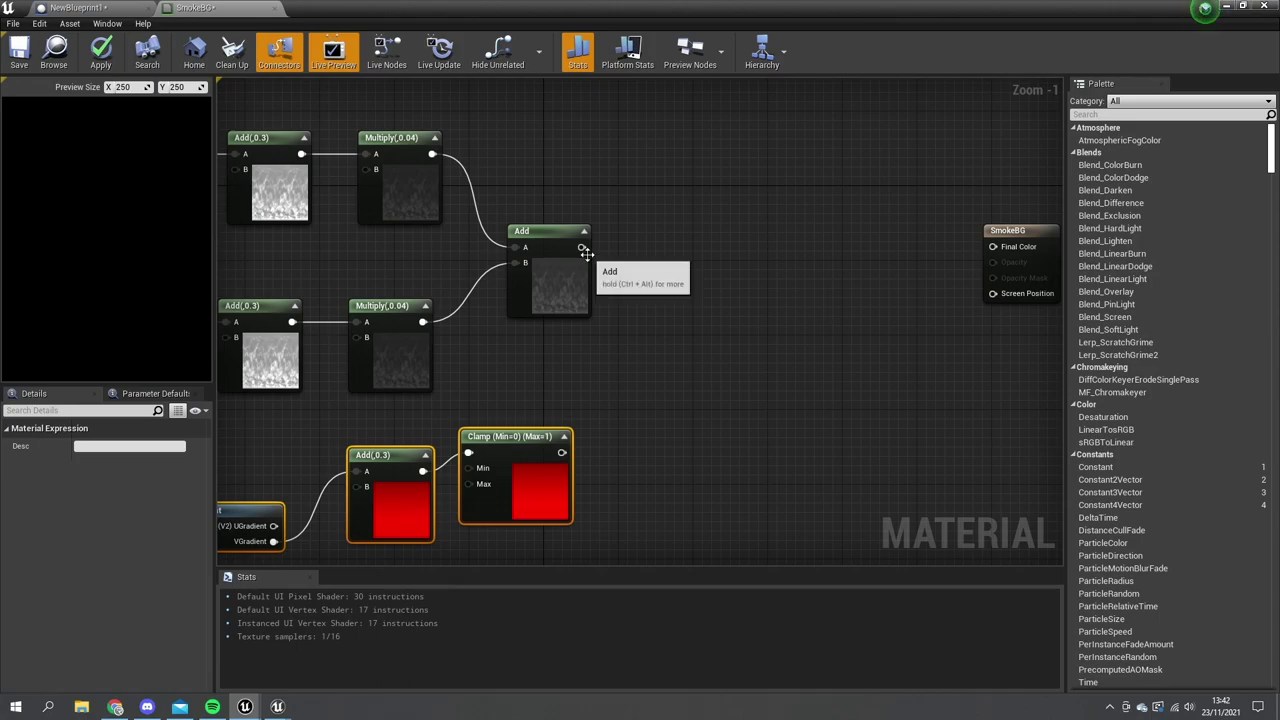
pyautogui.moveTo(582, 248); pyautogui.dragTo(645, 322)
# Add a Multiply node that multiplies the cloud output by the clamped gradient.
pyautogui.write('multiply')
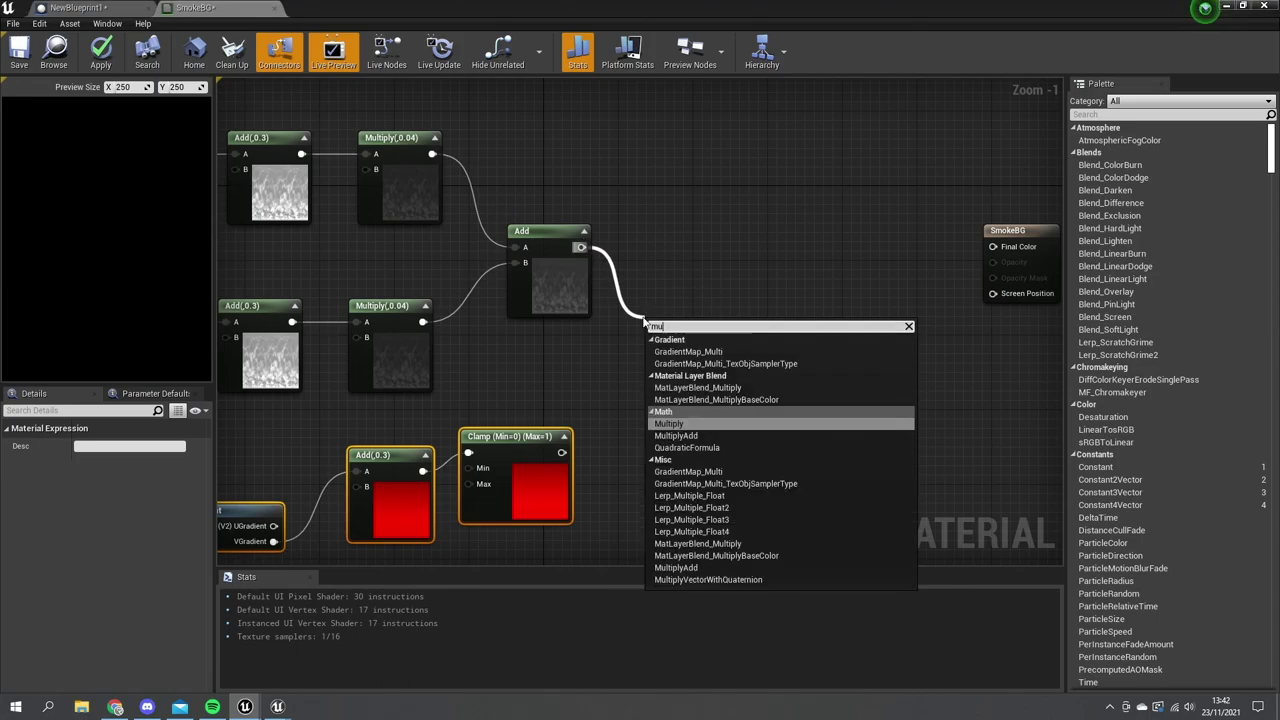
pyautogui.press('Return')
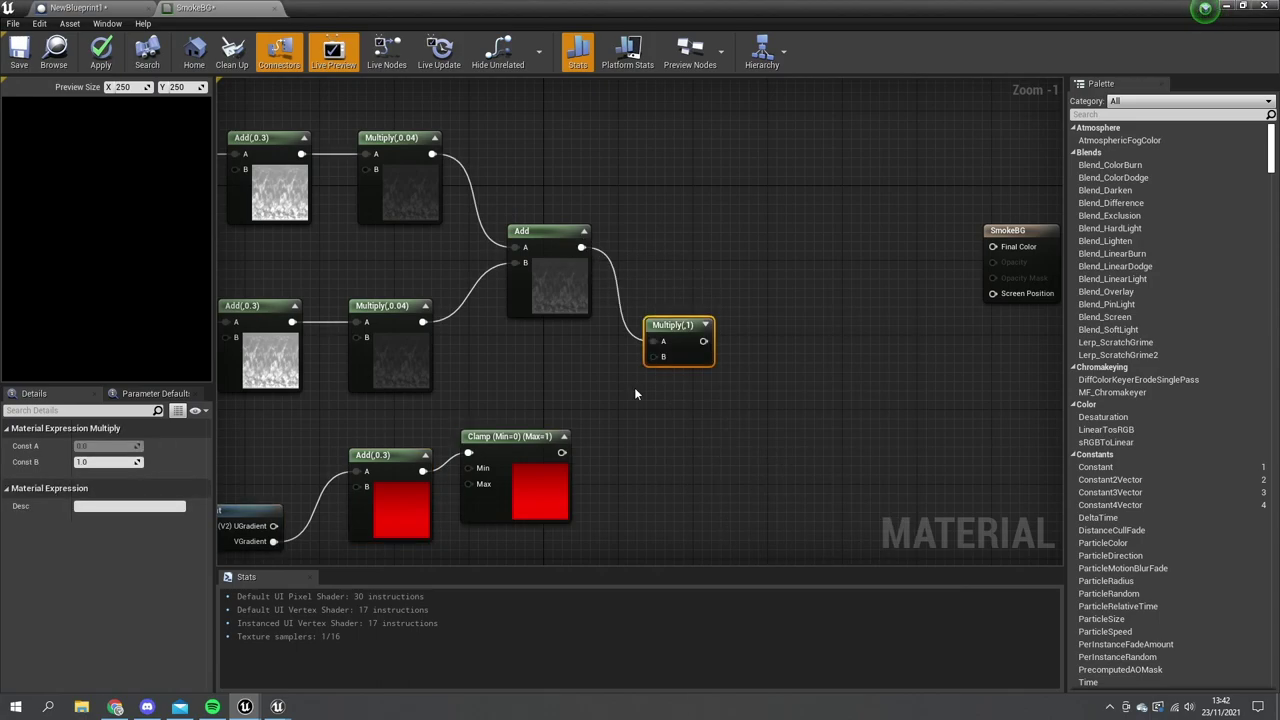
pyautogui.moveTo(562, 453); pyautogui.dragTo(675, 380)
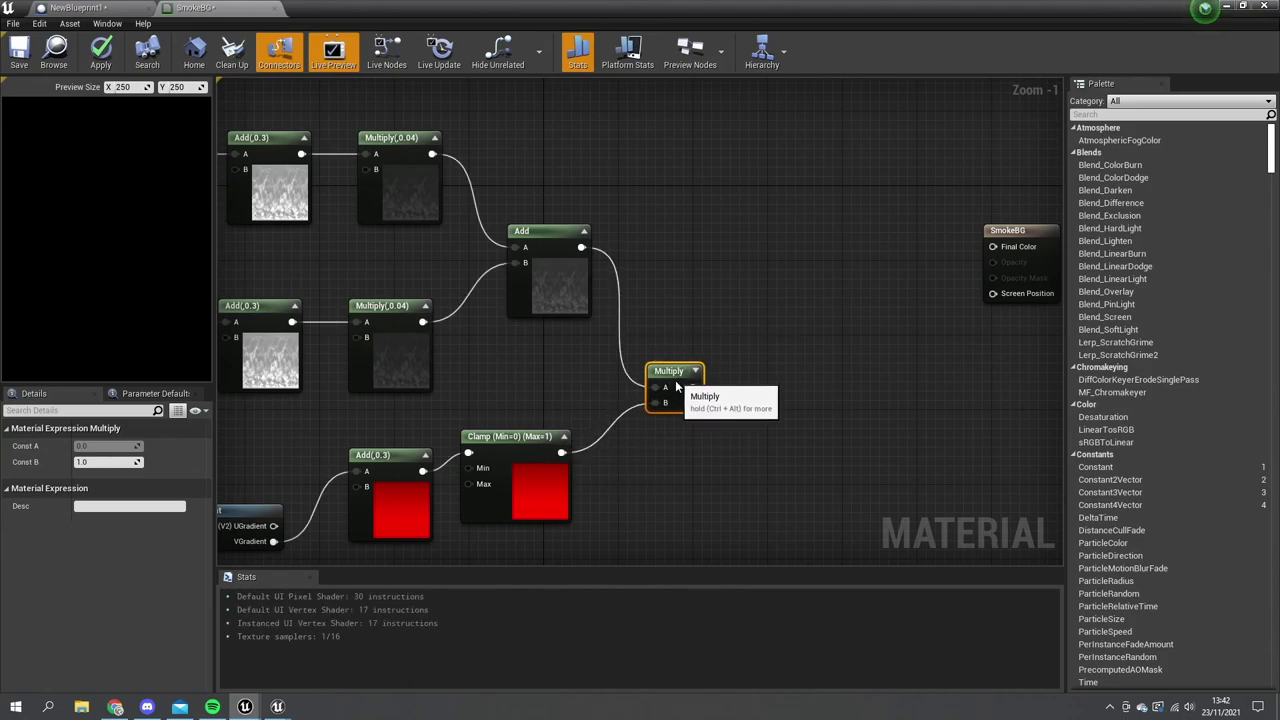
pyautogui.moveTo(680, 385); pyautogui.dragTo(538, 403, button='right')
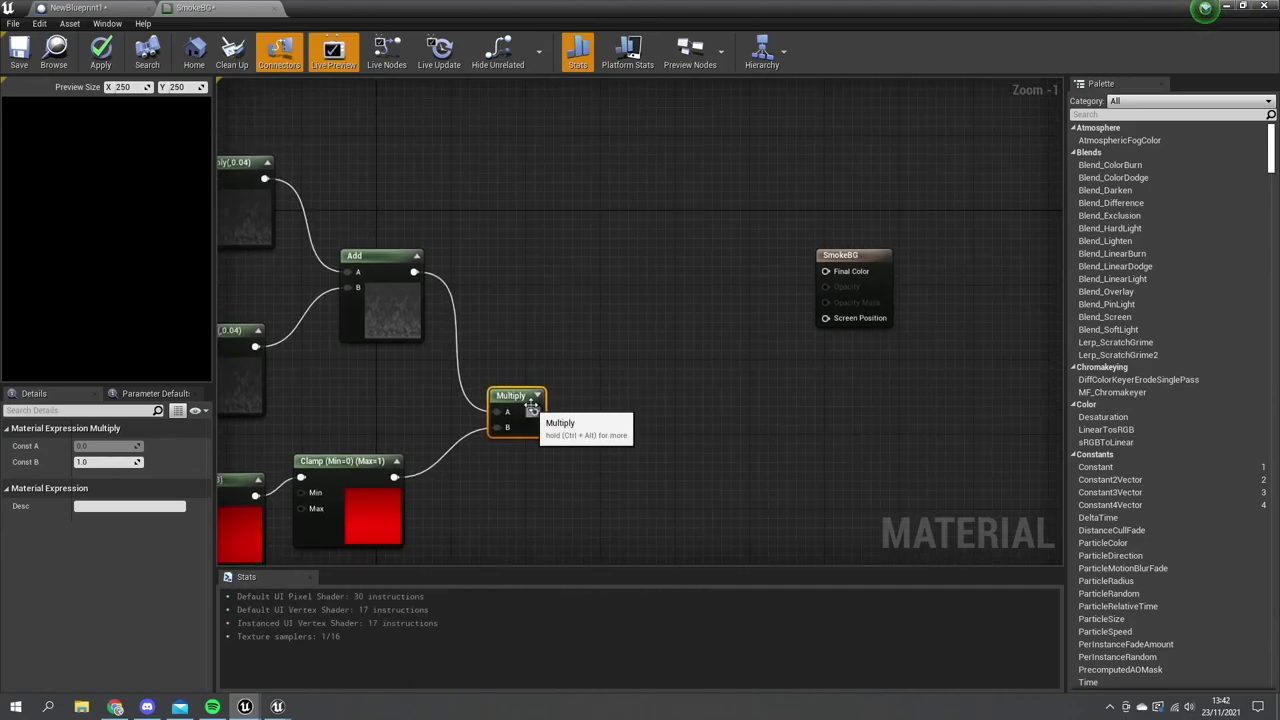
pyautogui.click(537, 396)
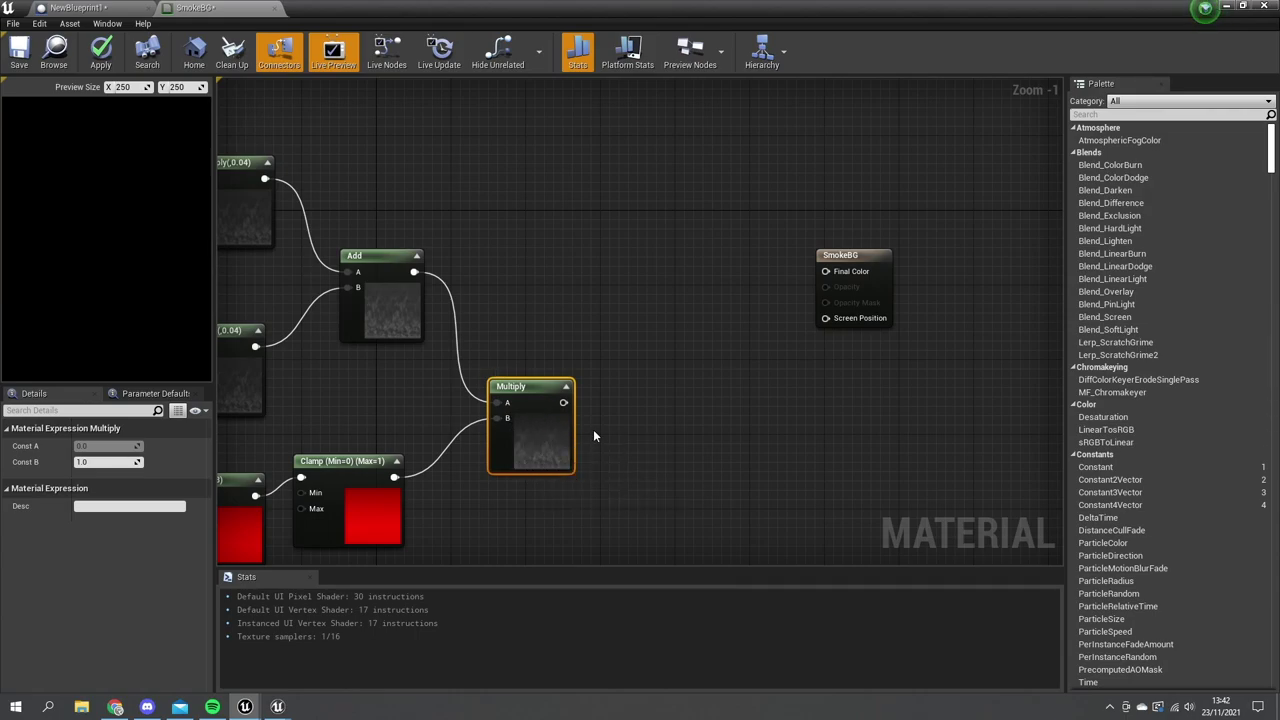
# Add a Clamp node after the Multiply result.
pyautogui.moveTo(563, 403); pyautogui.dragTo(650, 400)
pyautogui.write('clamp')
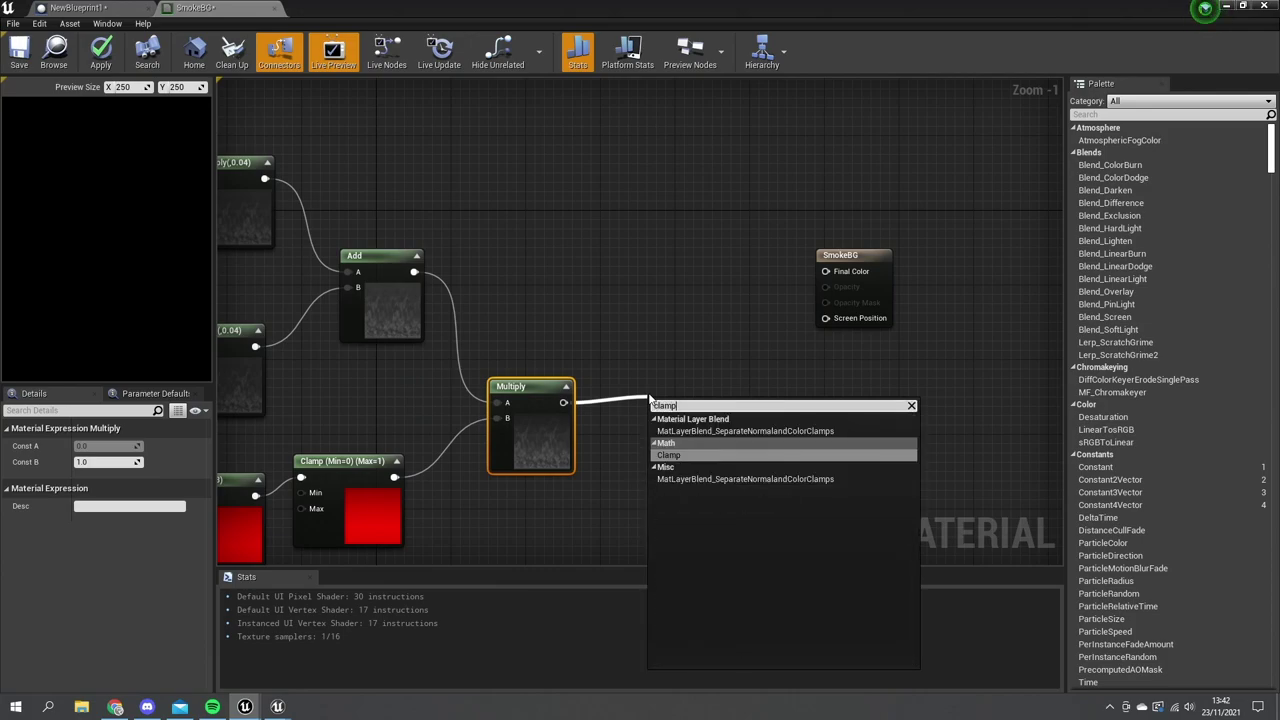
pyautogui.press('Return')
pyautogui.moveTo(688, 418); pyautogui.dragTo(642, 401)
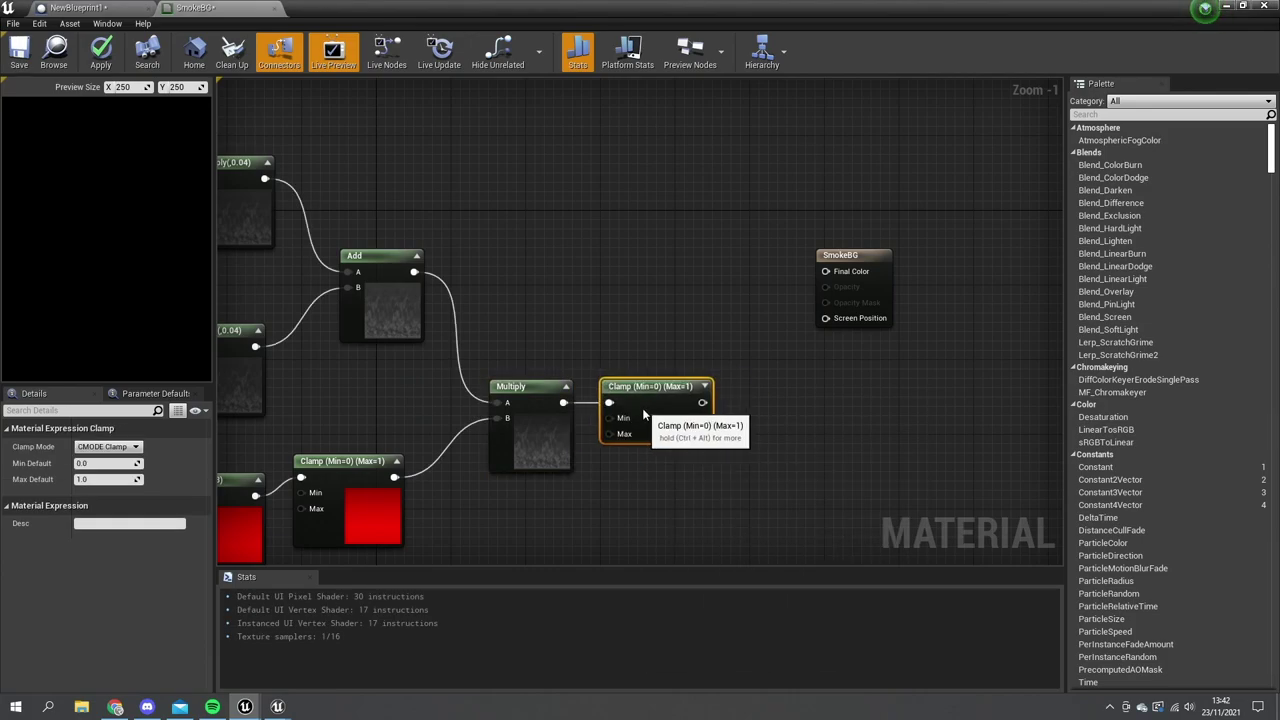
# Multiply the Clamp output by 0.1 and wire the result into SmokeBG's Final Color.
pyautogui.moveTo(644, 401); pyautogui.dragTo(389, 442, button='right')
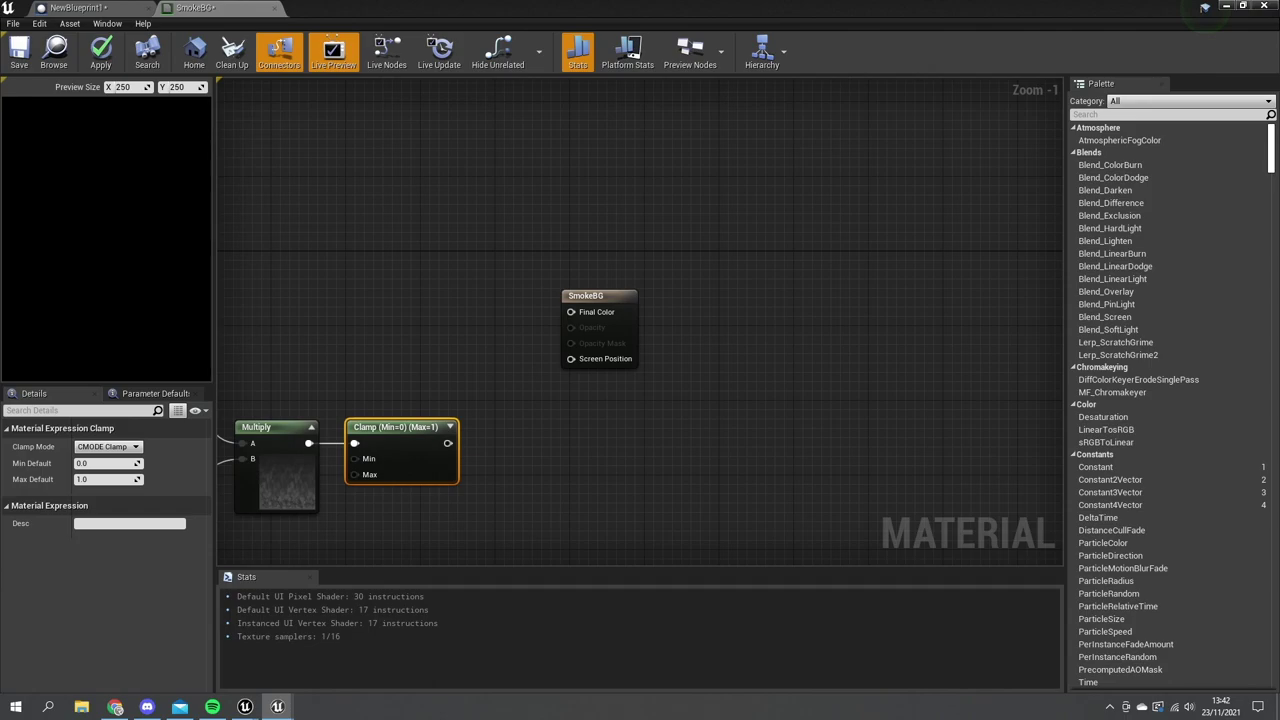
pyautogui.moveTo(611, 309); pyautogui.dragTo(702, 309)
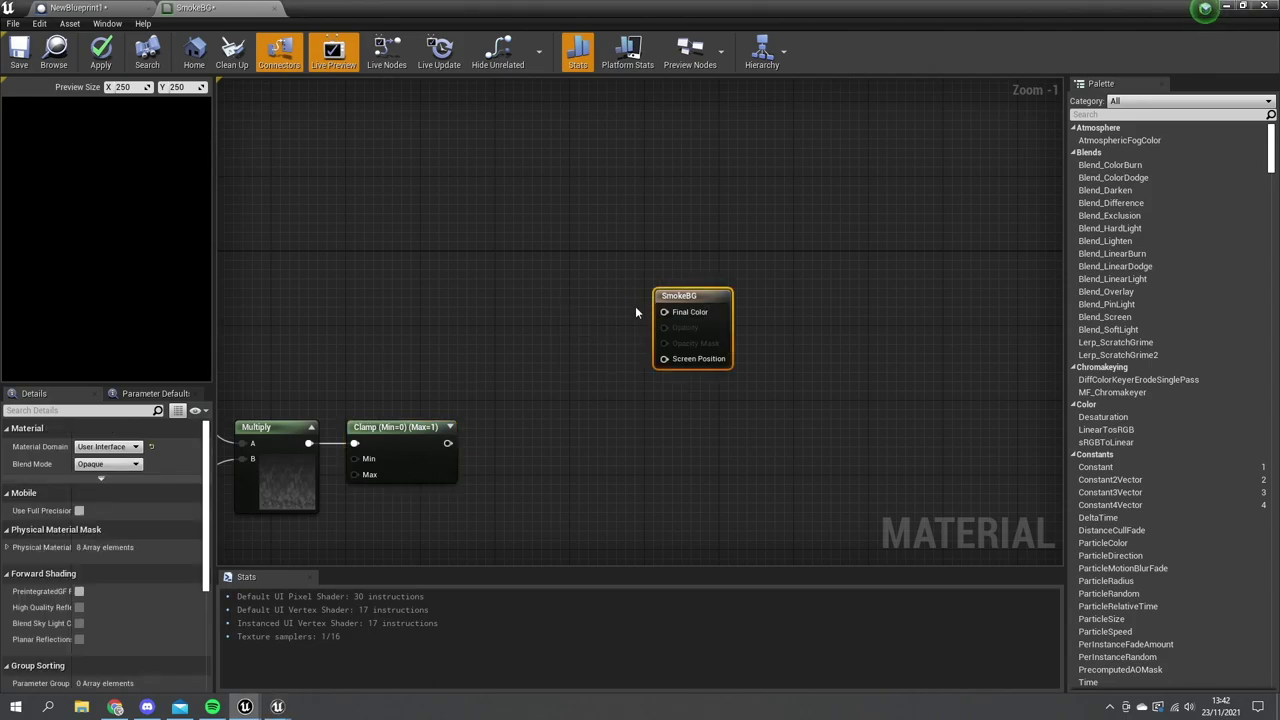
pyautogui.moveTo(448, 443); pyautogui.dragTo(518, 352)
pyautogui.write('mul')
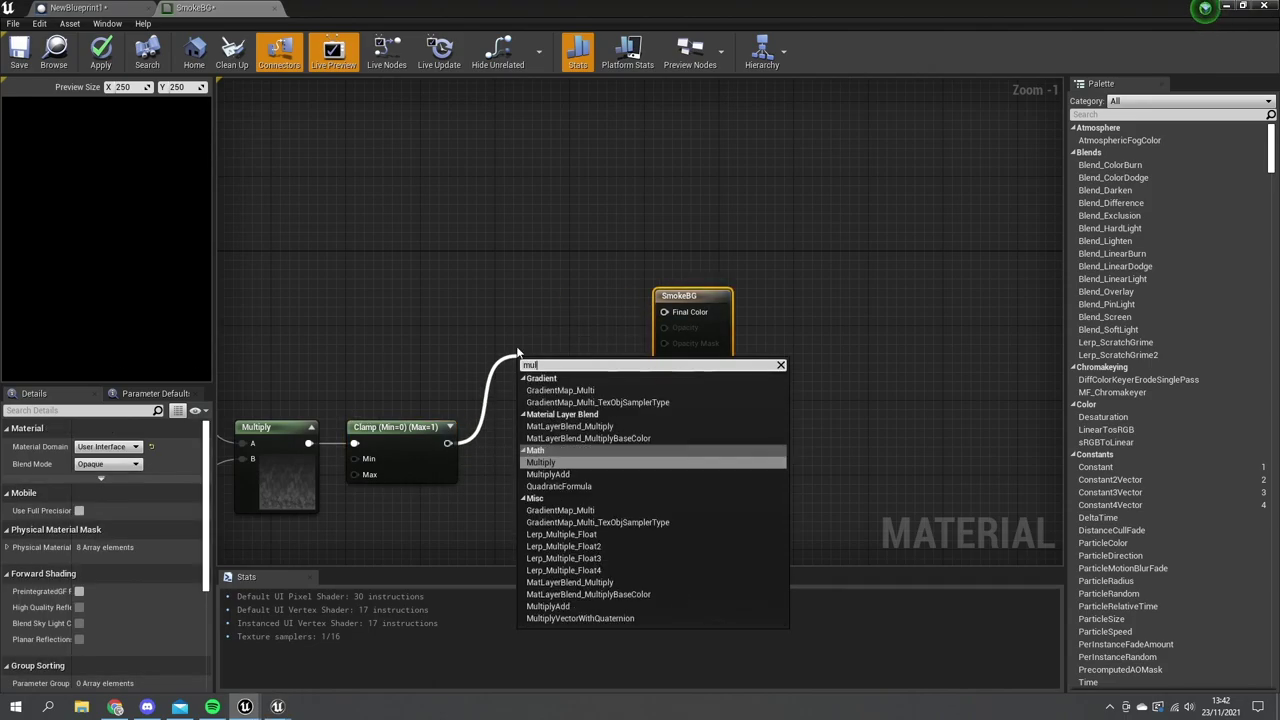
pyautogui.press('Return')
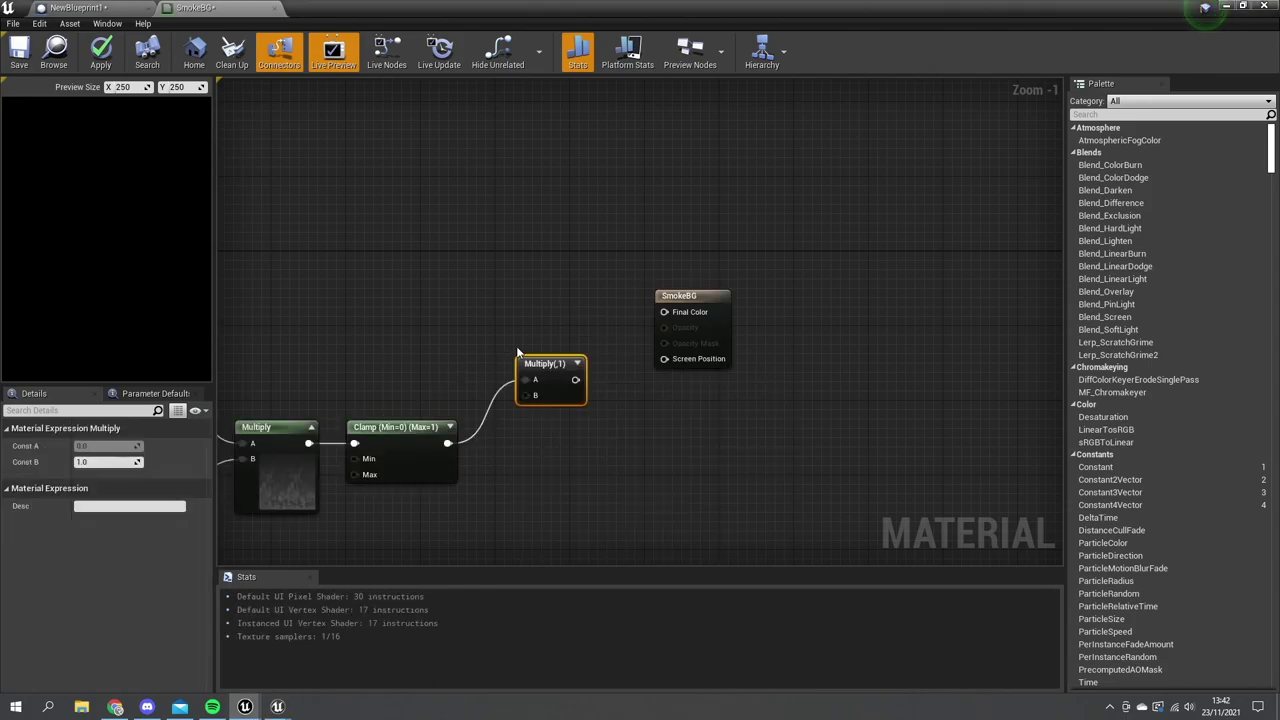
pyautogui.click(577, 363)
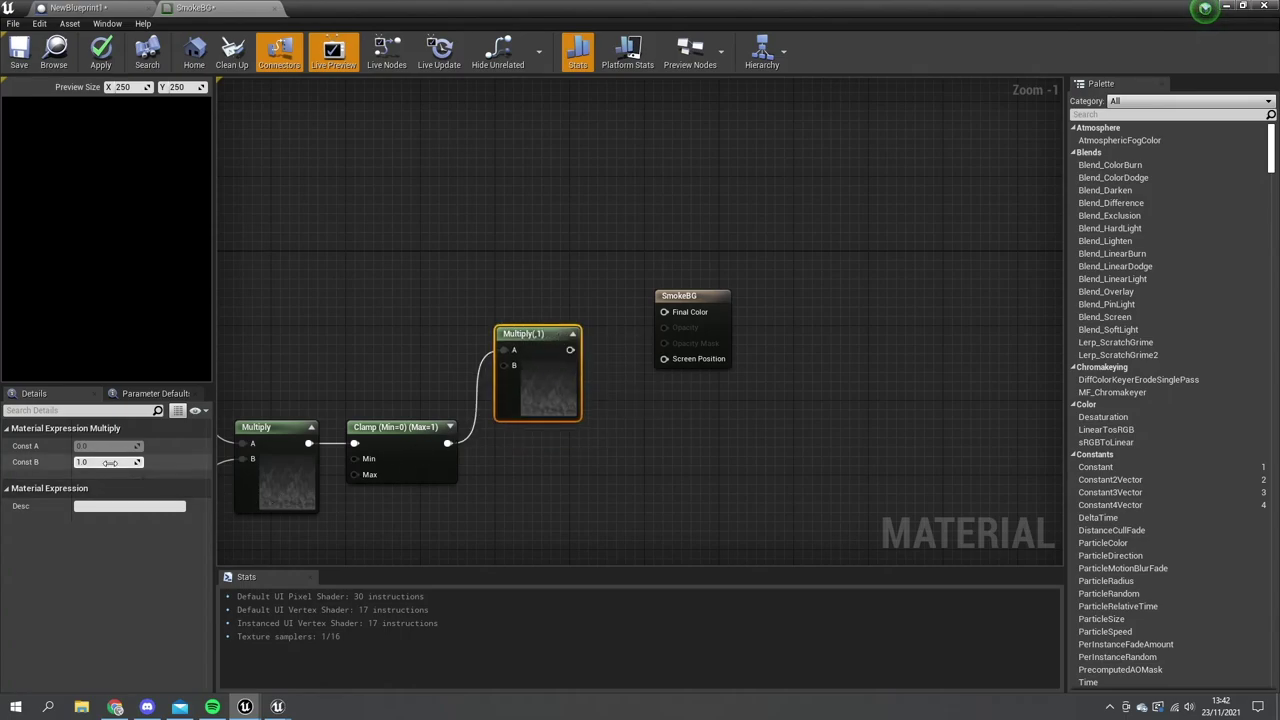
pyautogui.write('0')
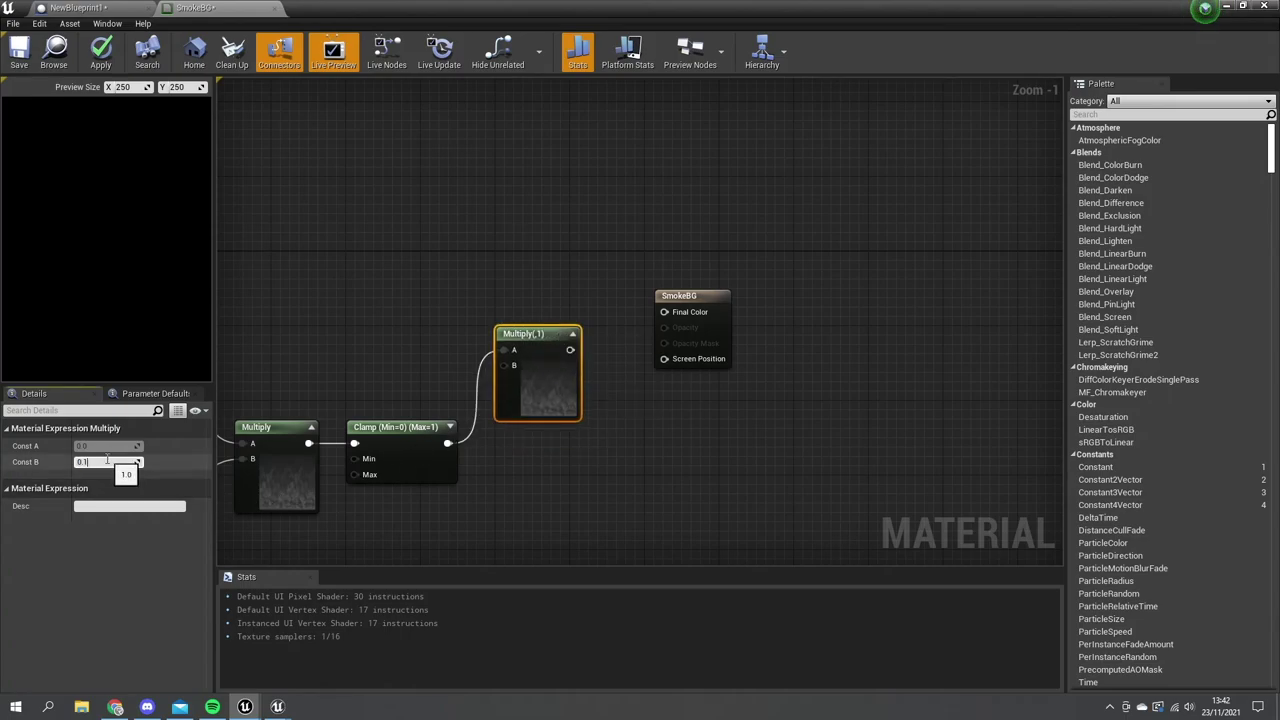
pyautogui.write('.1')
pyautogui.press('Return')
pyautogui.moveTo(570, 349); pyautogui.dragTo(709, 311)
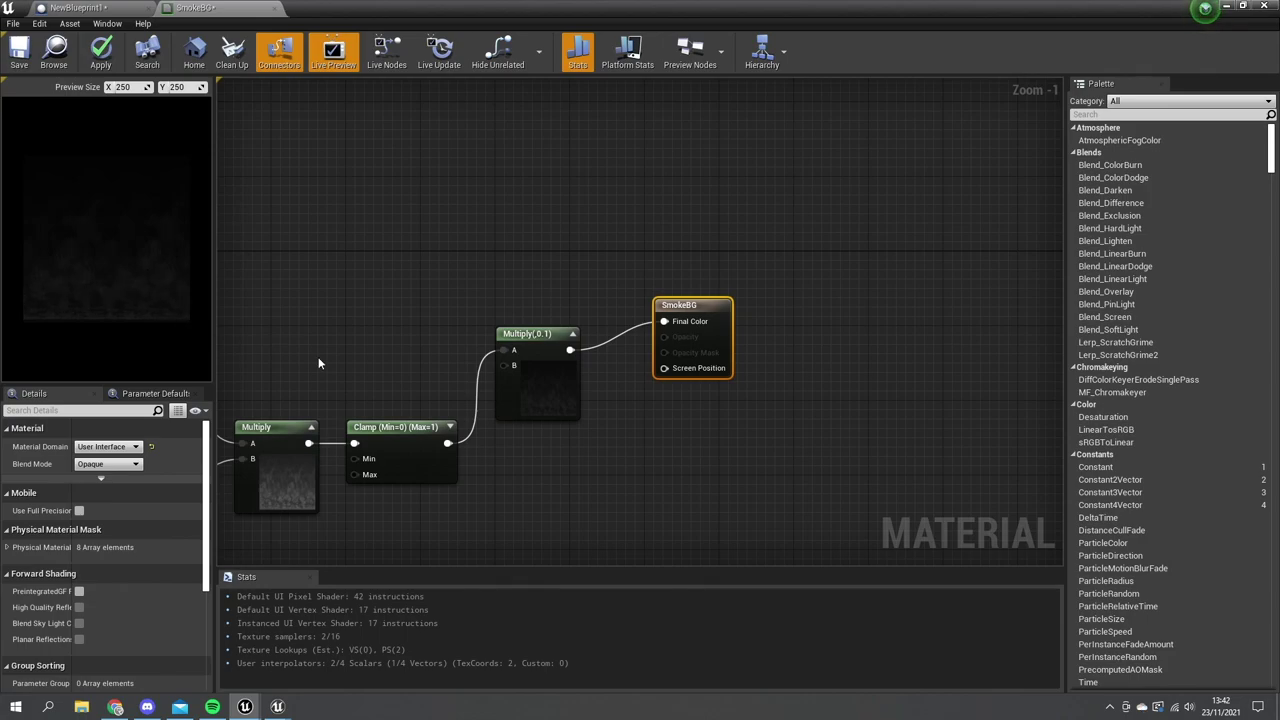
pyautogui.moveTo(338, 354); pyautogui.dragTo(705, 472, button='right')
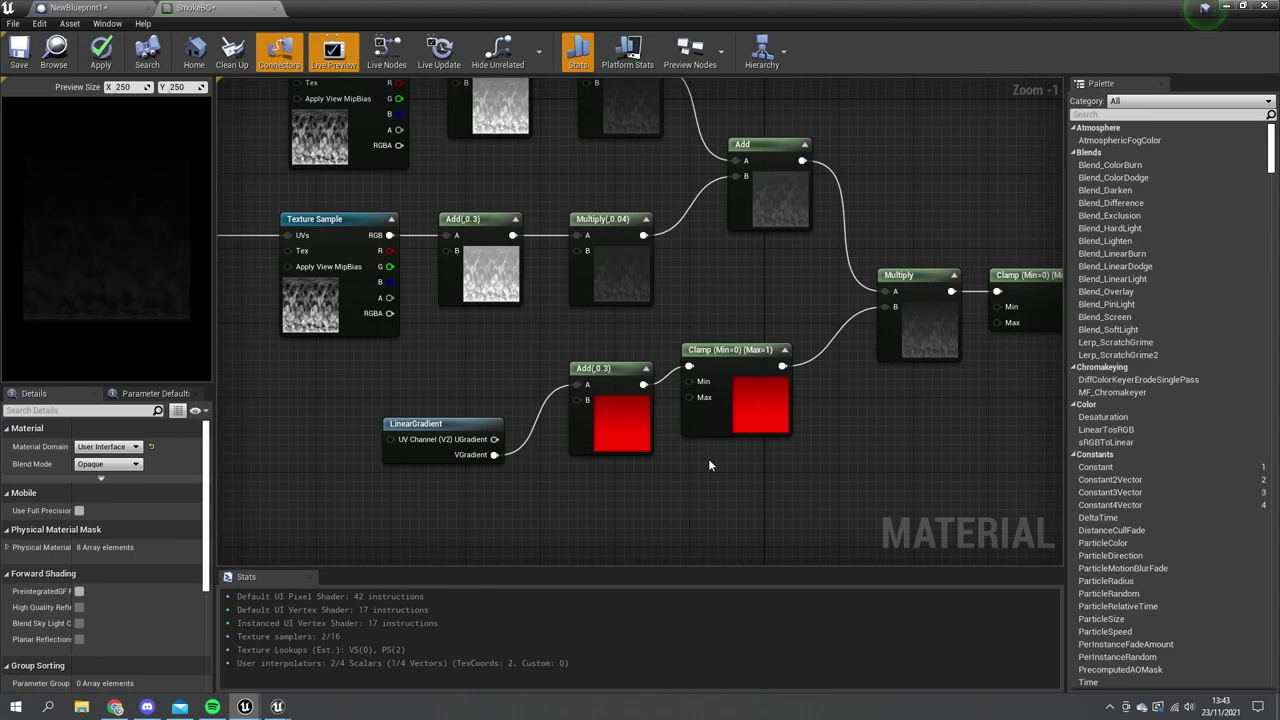
# Change the lower cloud layer's Multiply constant from 0.04 to 0.1.
pyautogui.moveTo(677, 302); pyautogui.dragTo(669, 367, button='right')
pyautogui.click(629, 347)
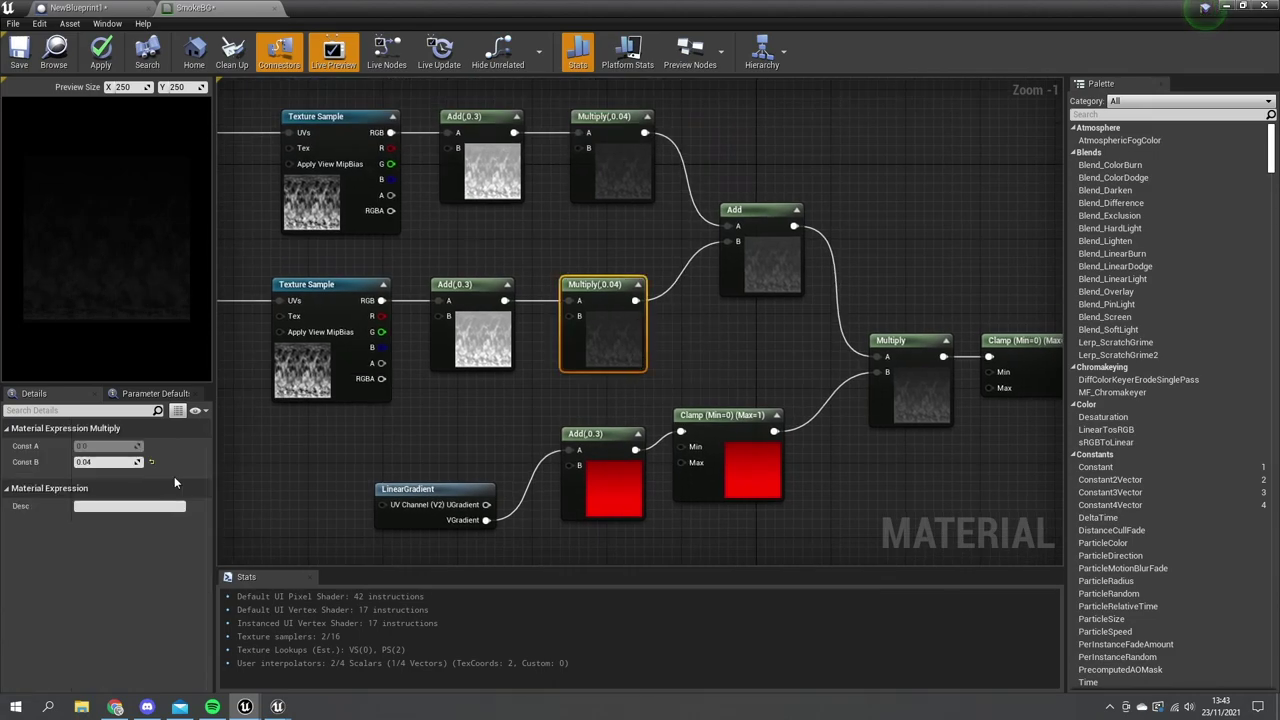
pyautogui.click(105, 461)
pyautogui.write('0.0')
pyautogui.write('1')
pyautogui.press('Return')
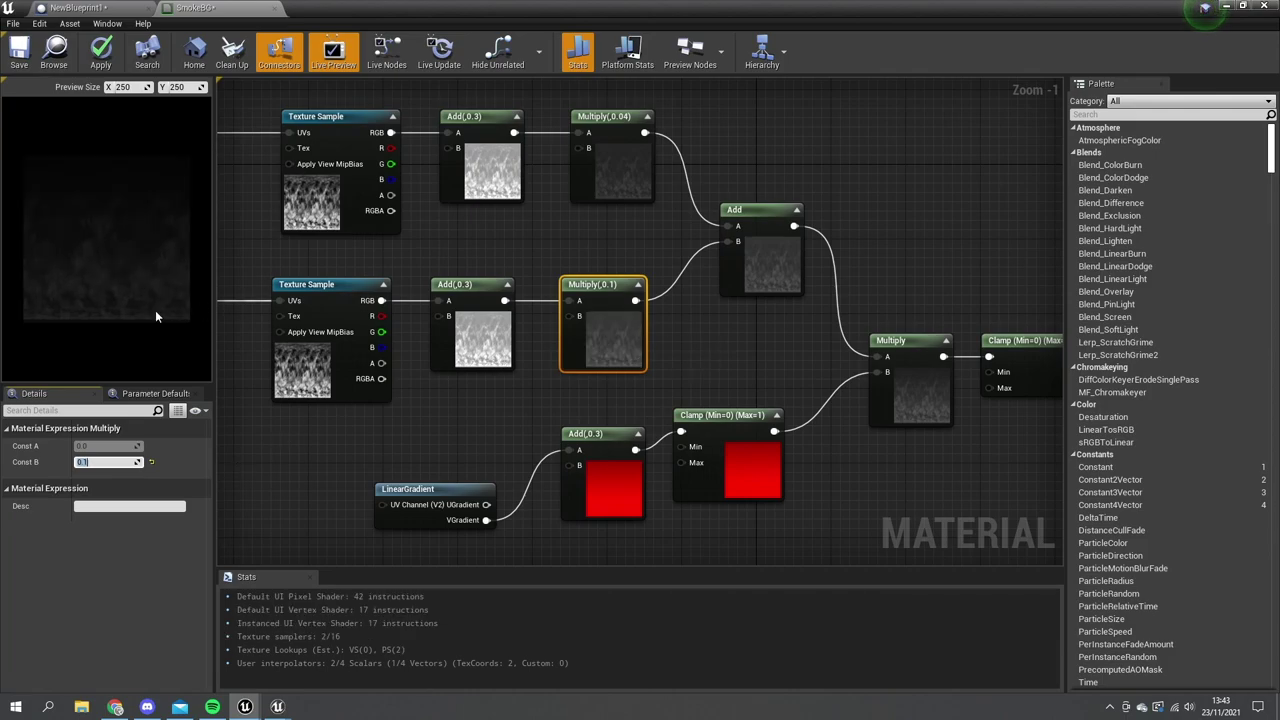
# Apply the SmokeBG material changes and minimize the material editor.
pyautogui.moveTo(588, 395); pyautogui.dragTo(440, 402, button='right')
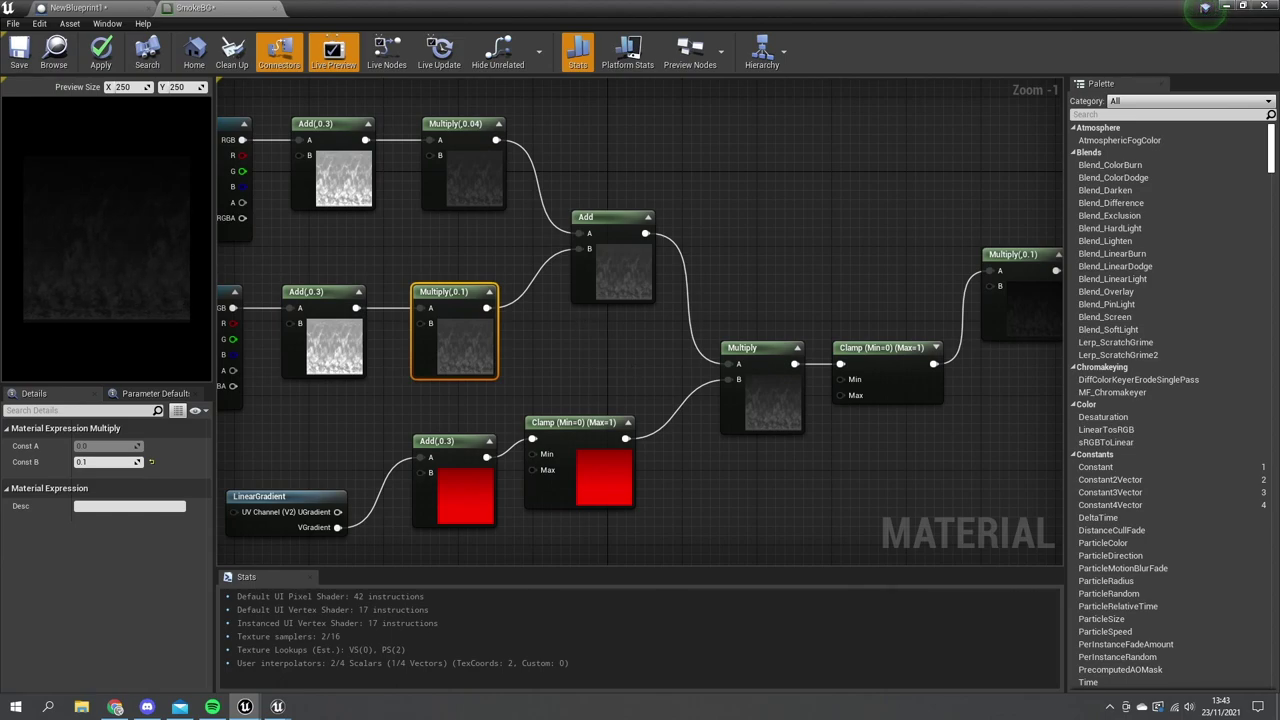
pyautogui.moveTo(577, 321); pyautogui.dragTo(376, 296, button='right')
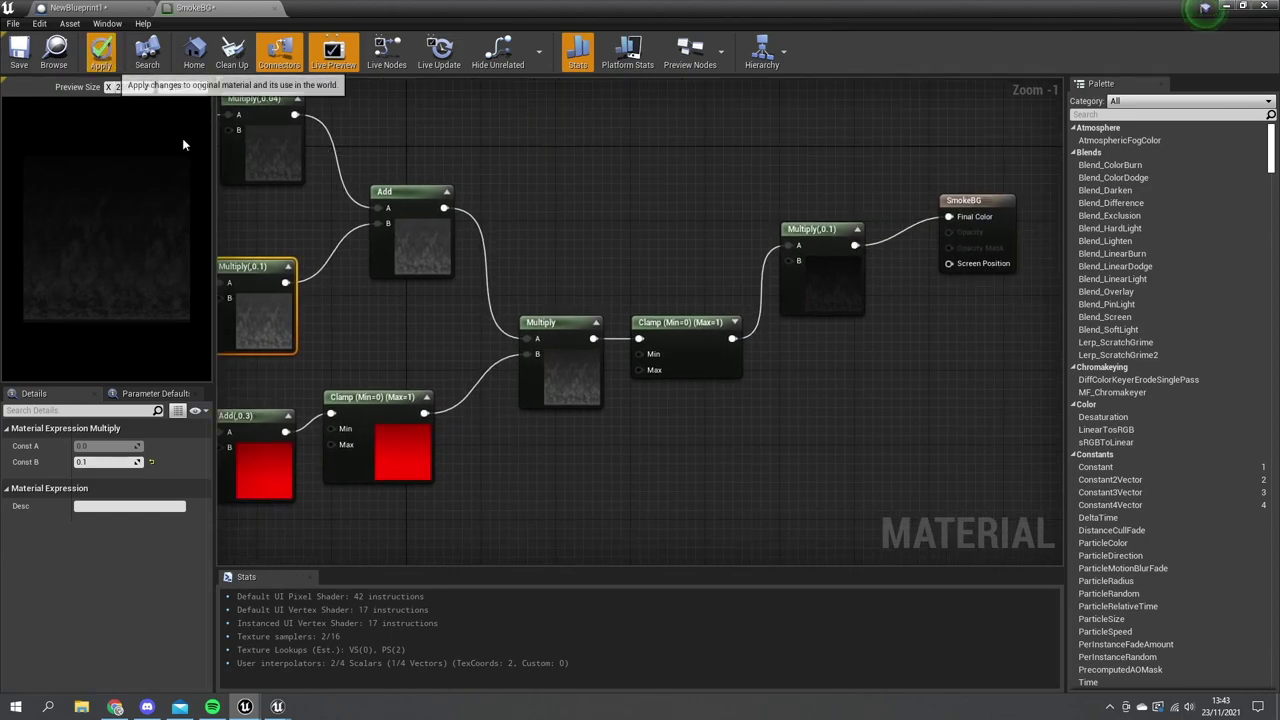
pyautogui.click(100, 50)
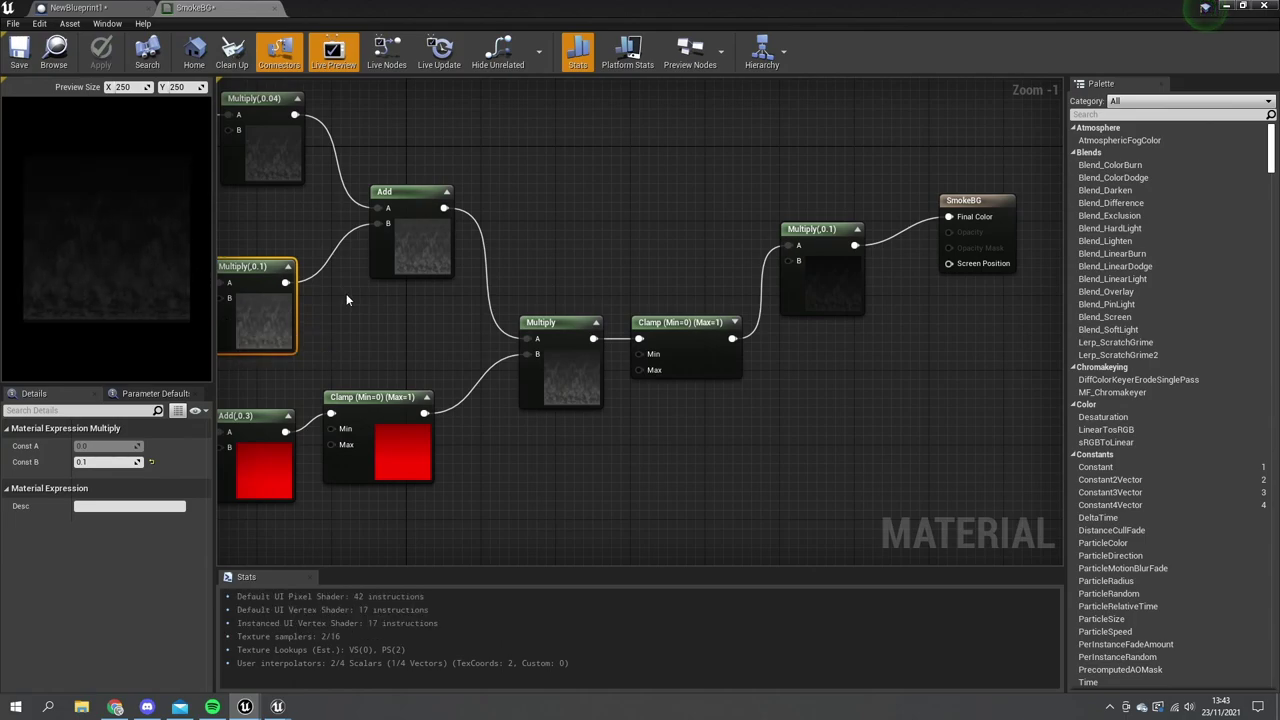
pyautogui.click(1226, 8)
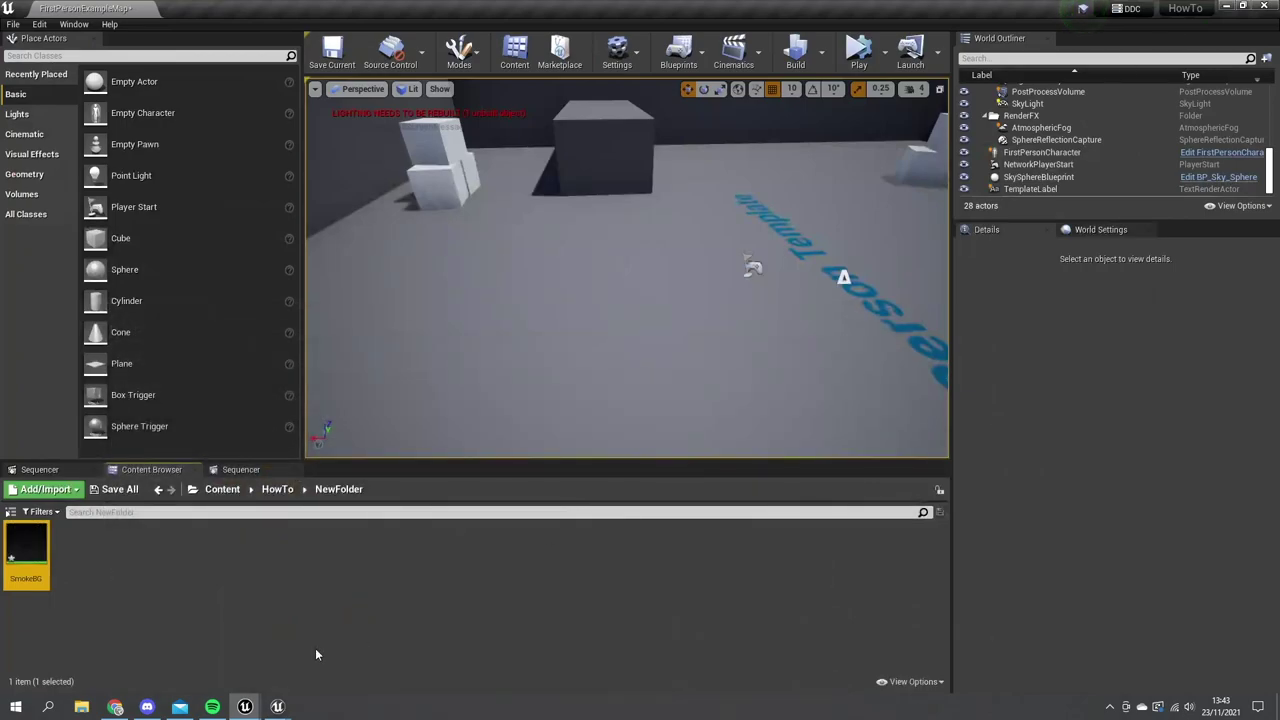
# Create a NewWidgetBlueprint in the folder via User Interface > Widget Blueprint, and open it.
pyautogui.rightClick(262, 570)
pyautogui.moveTo(302, 562)
pyautogui.click(537, 690)
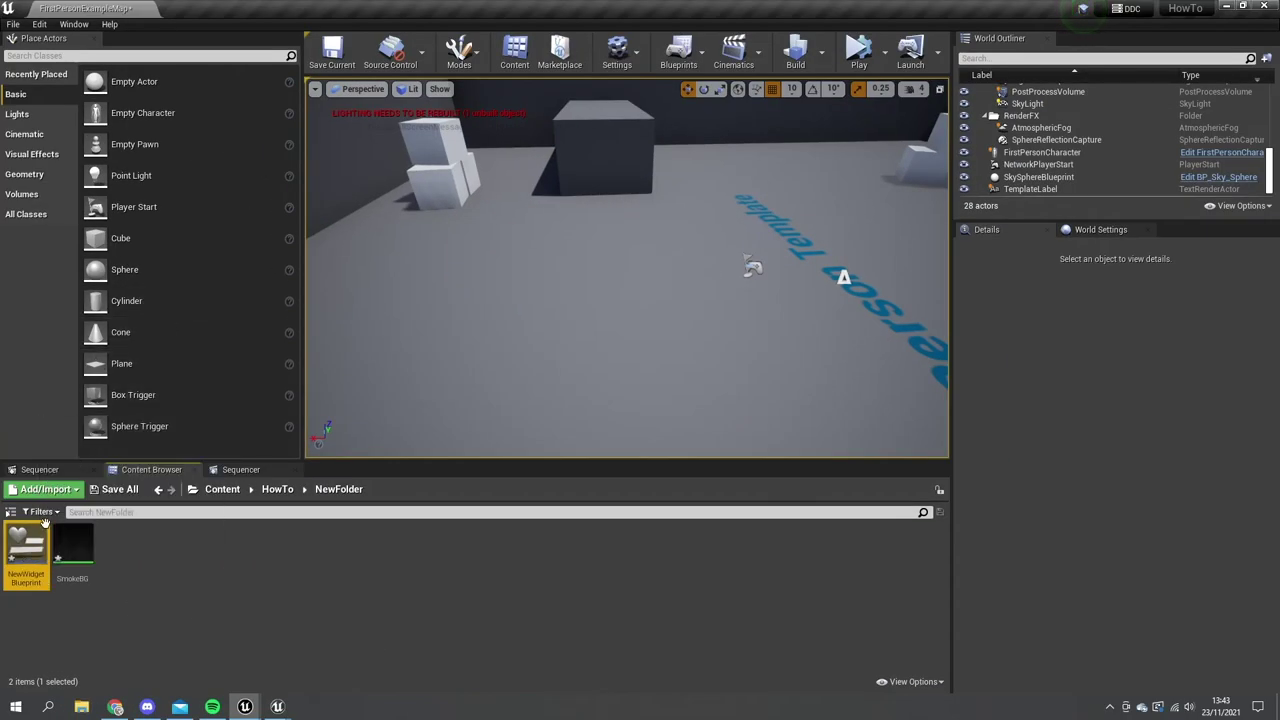
pyautogui.doubleClick(26, 550)
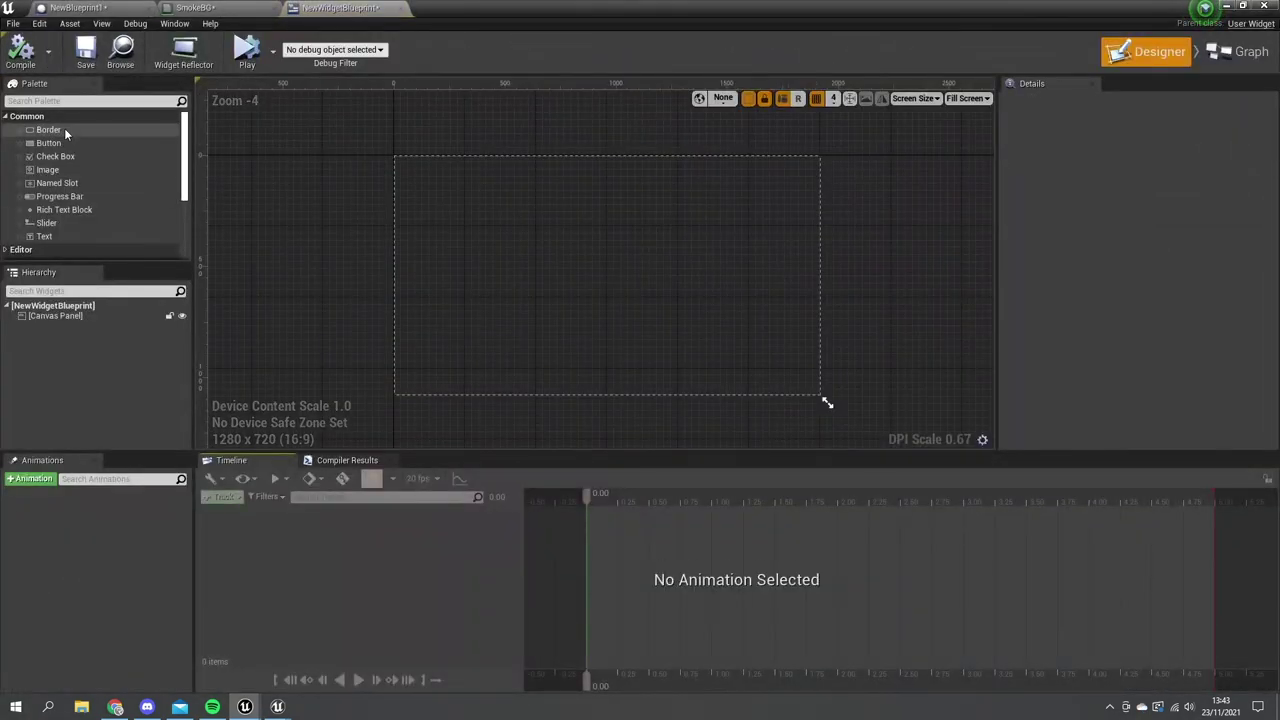
# Add a Border to the Canvas Panel with full-stretch anchors and right and bottom offsets of 0.
pyautogui.moveTo(64, 128); pyautogui.dragTo(66, 324)
pyautogui.click(80, 429)
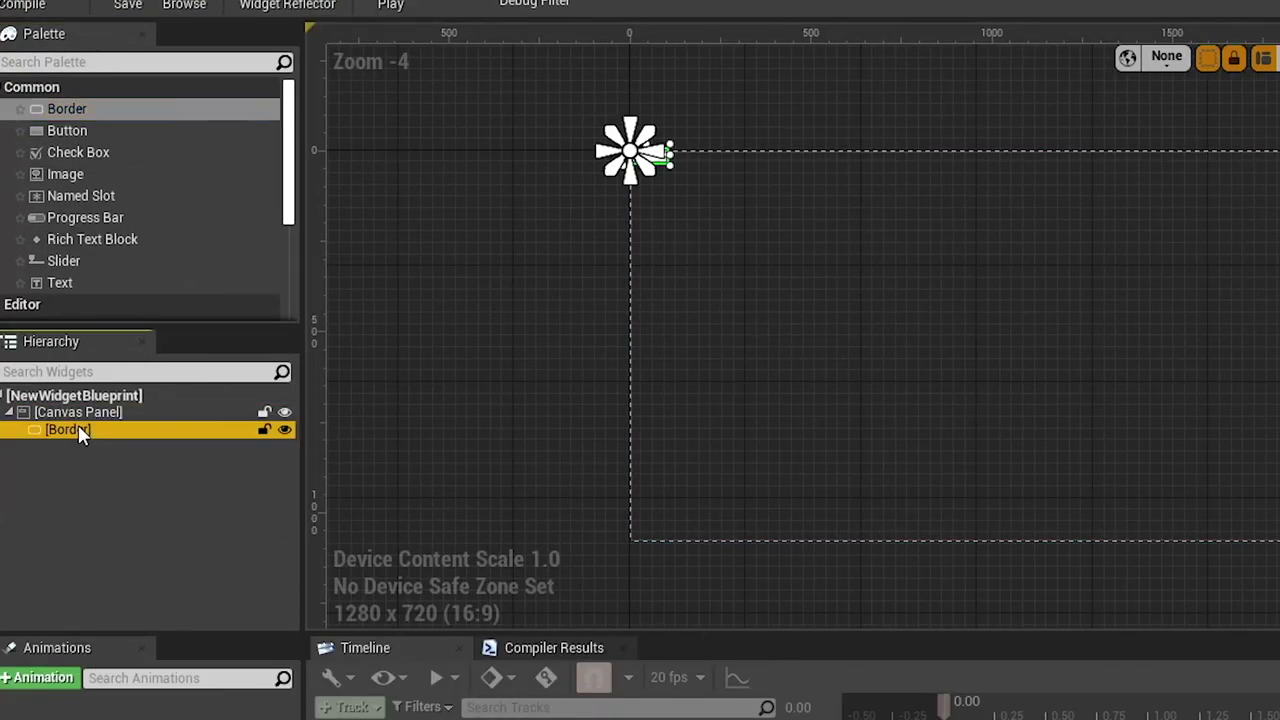
pyautogui.click(1127, 167)
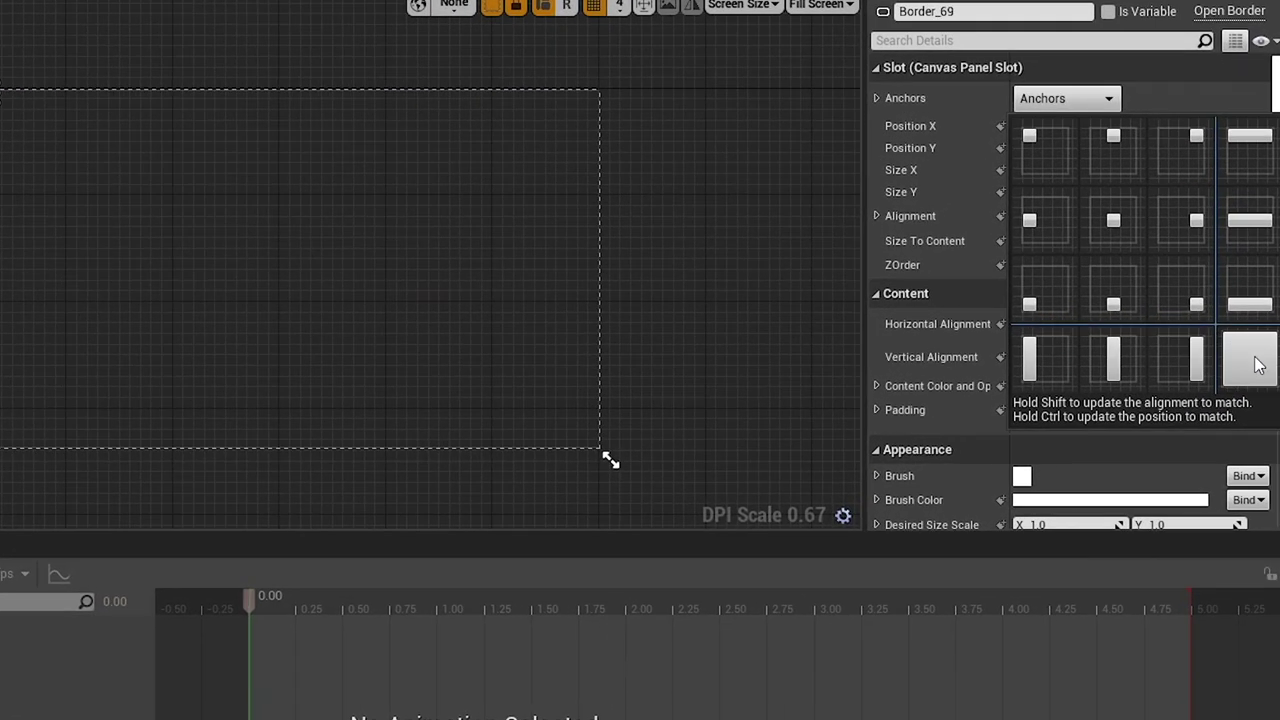
pyautogui.click(1255, 362)
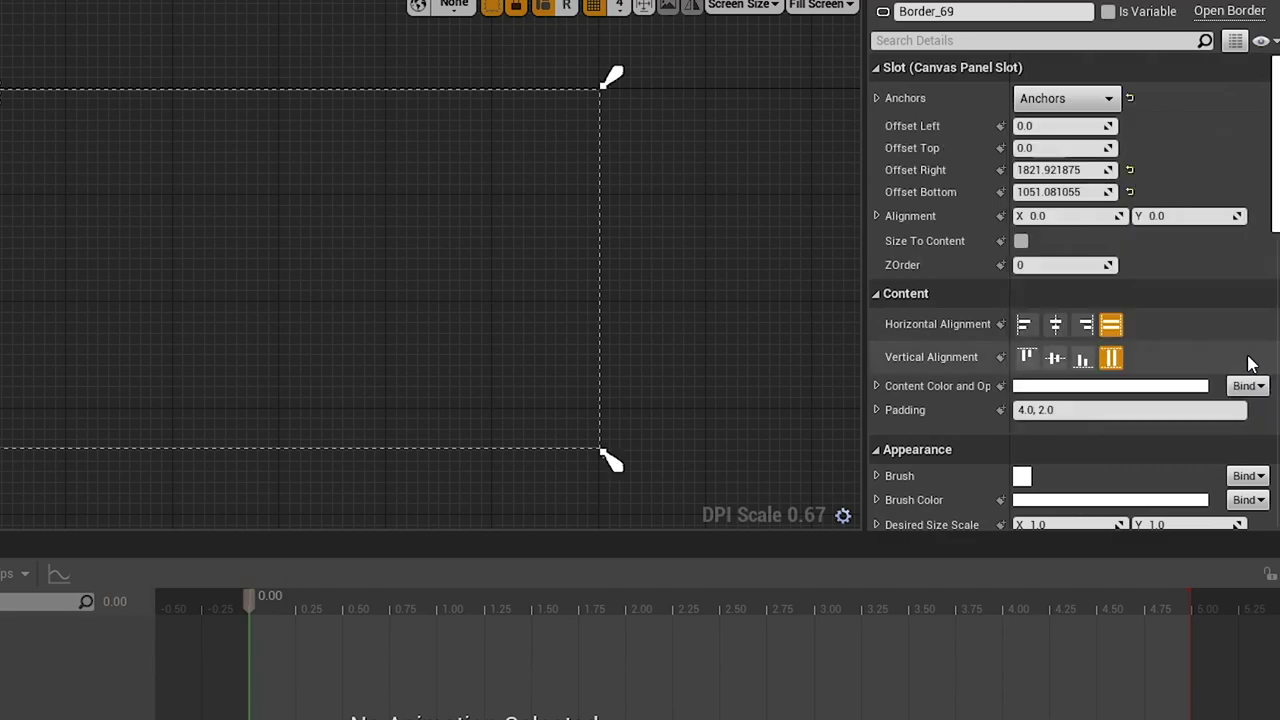
pyautogui.click(1037, 172)
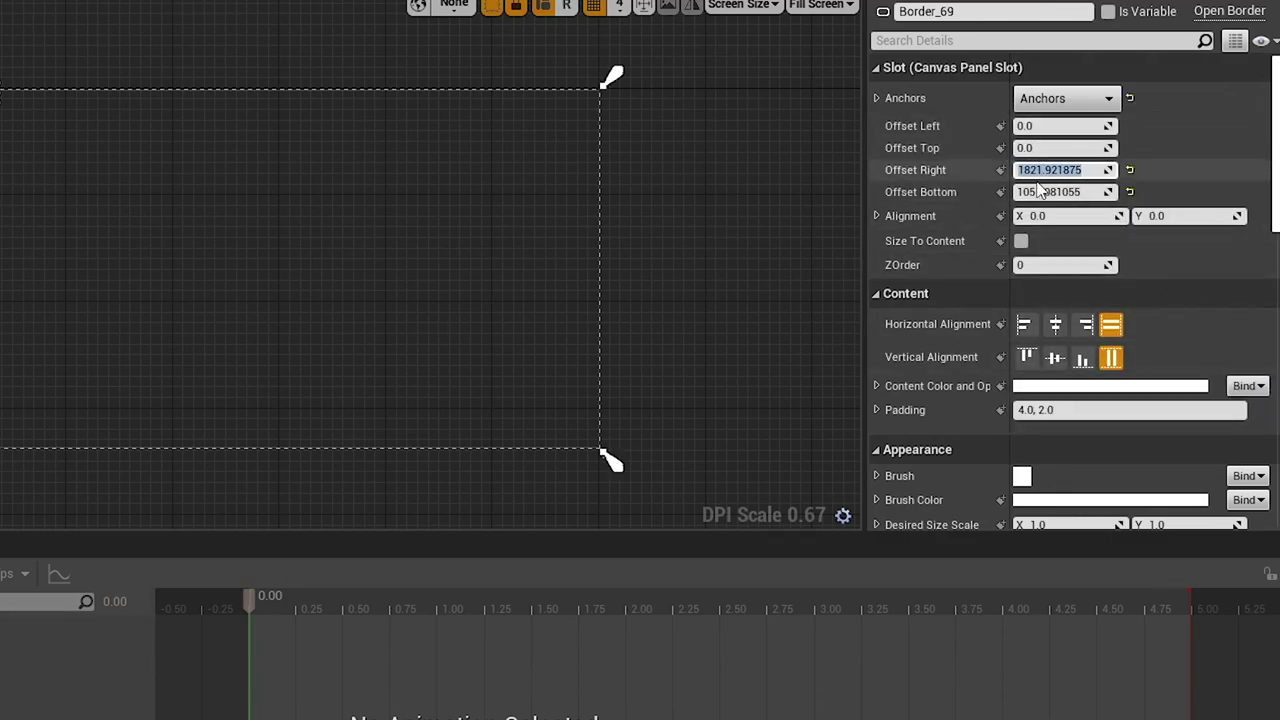
pyautogui.write('0')
pyautogui.press('Tab')
pyautogui.write('0')
pyautogui.press('Return')
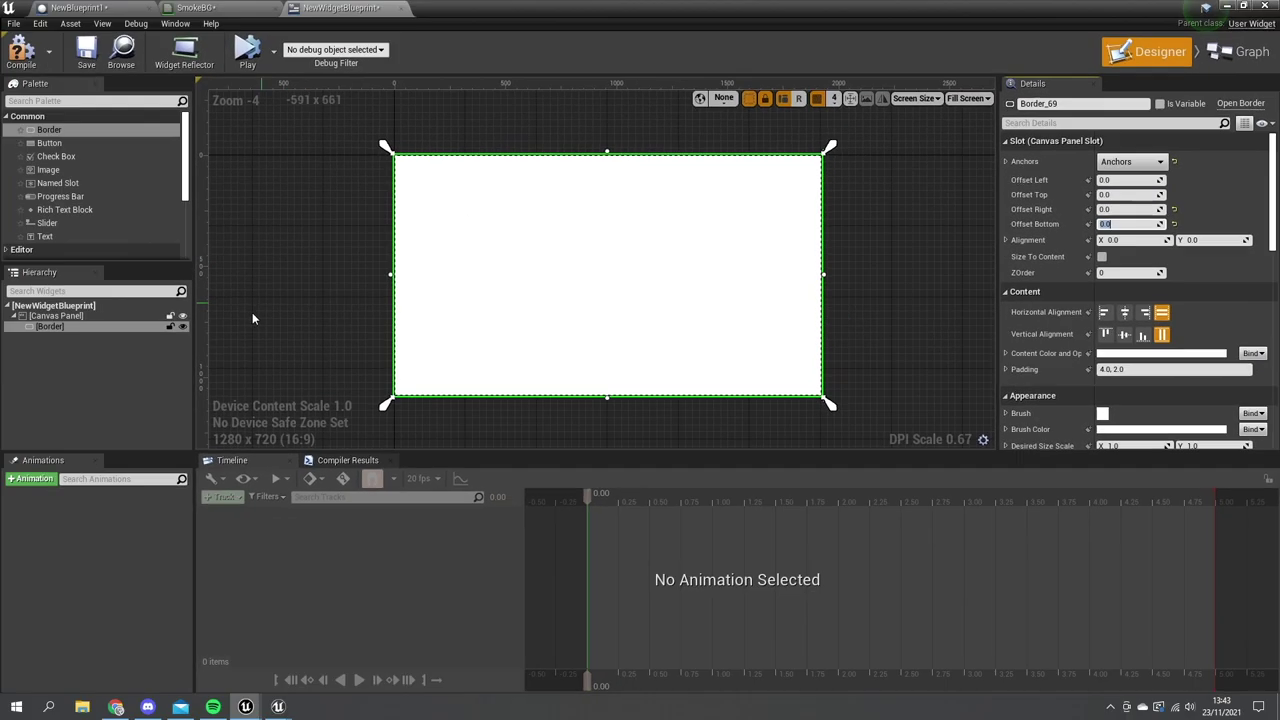
pyautogui.click(252, 318)
pyautogui.click(59, 327)
pyautogui.scroll(-2, 1188, 397)
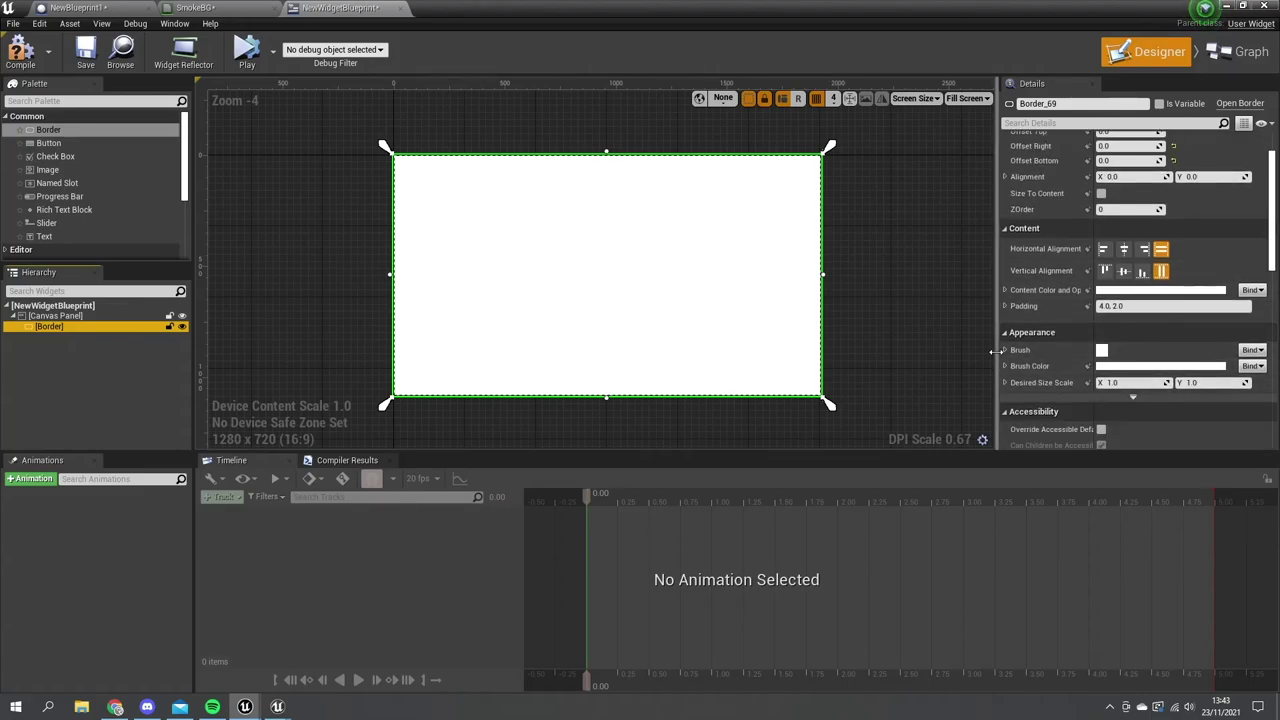
# Set the Border's Brush Image to the SmokeBG material by searching 'smoke'.
pyautogui.click(1005, 350)
pyautogui.click(1183, 379)
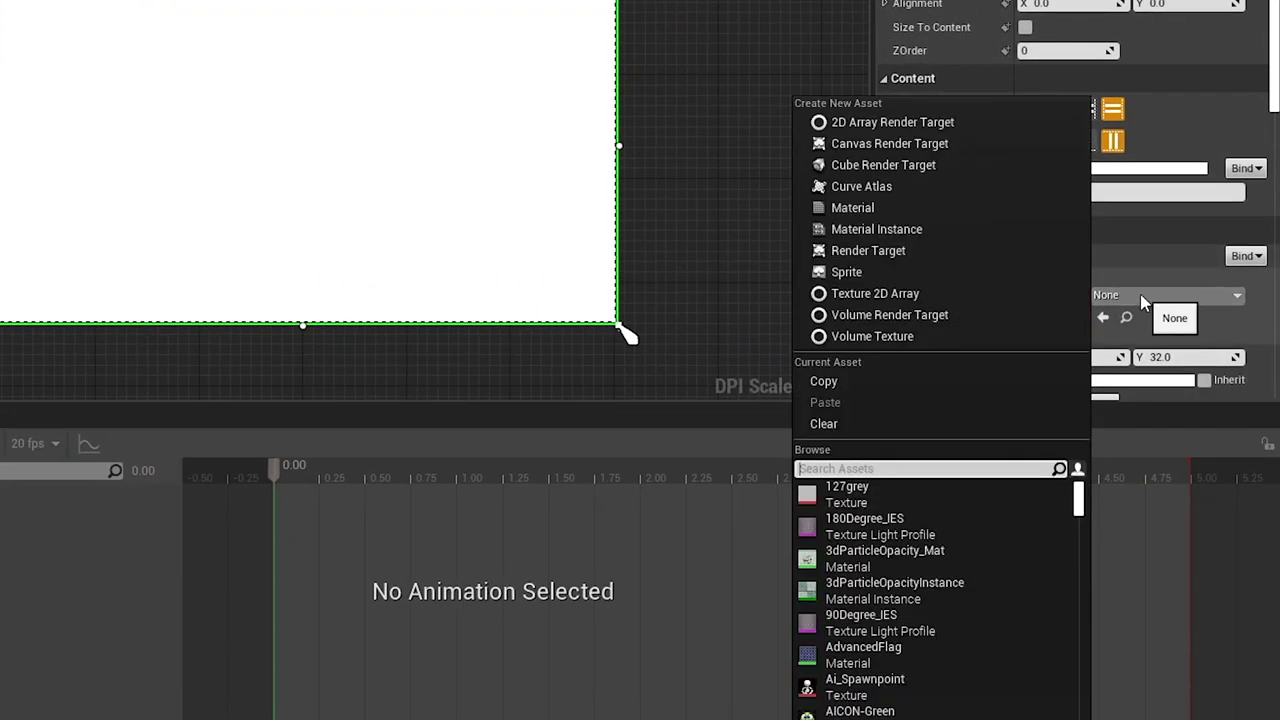
pyautogui.write('smoke')
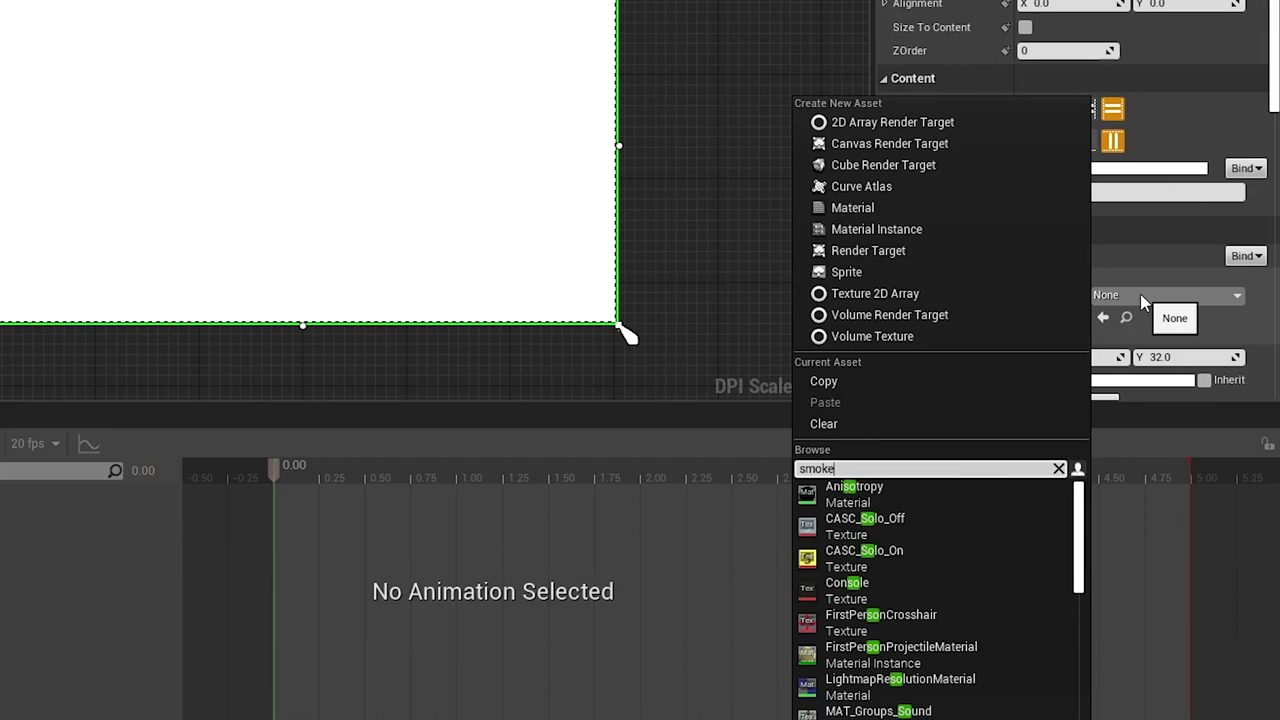
pyautogui.click(900, 550)
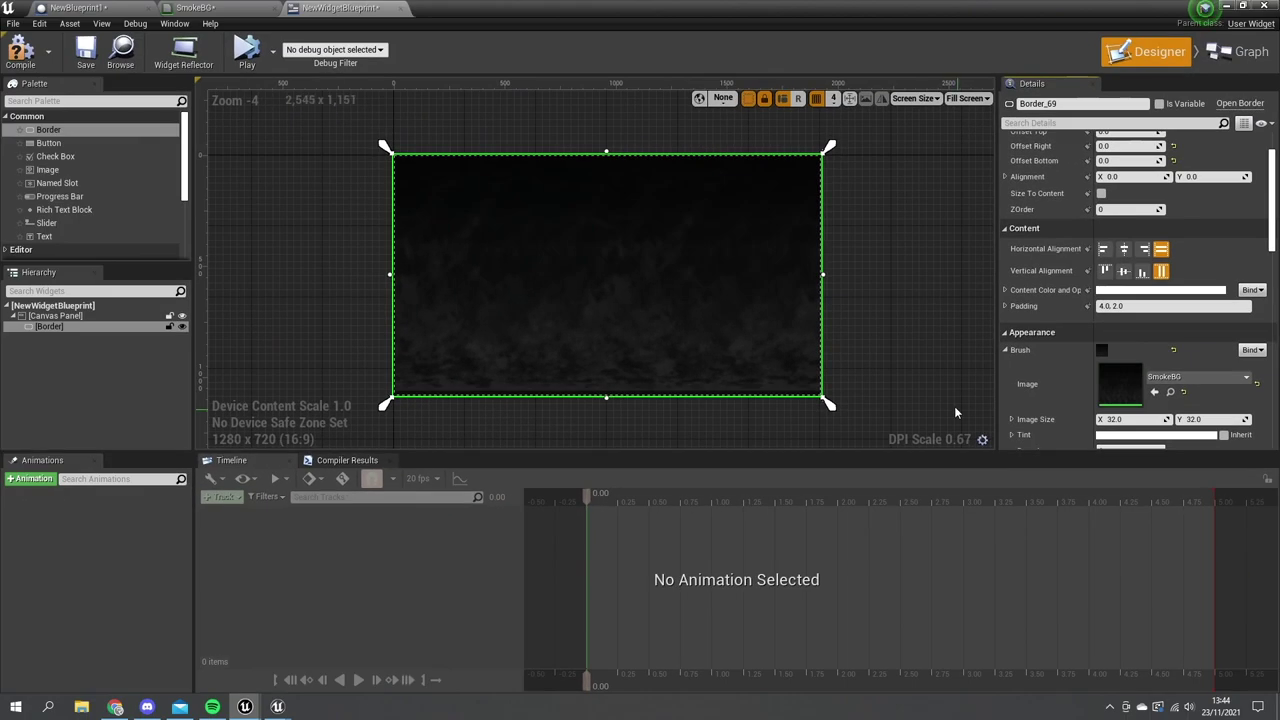
pyautogui.click(914, 357)
pyautogui.scroll(2, 558, 323)
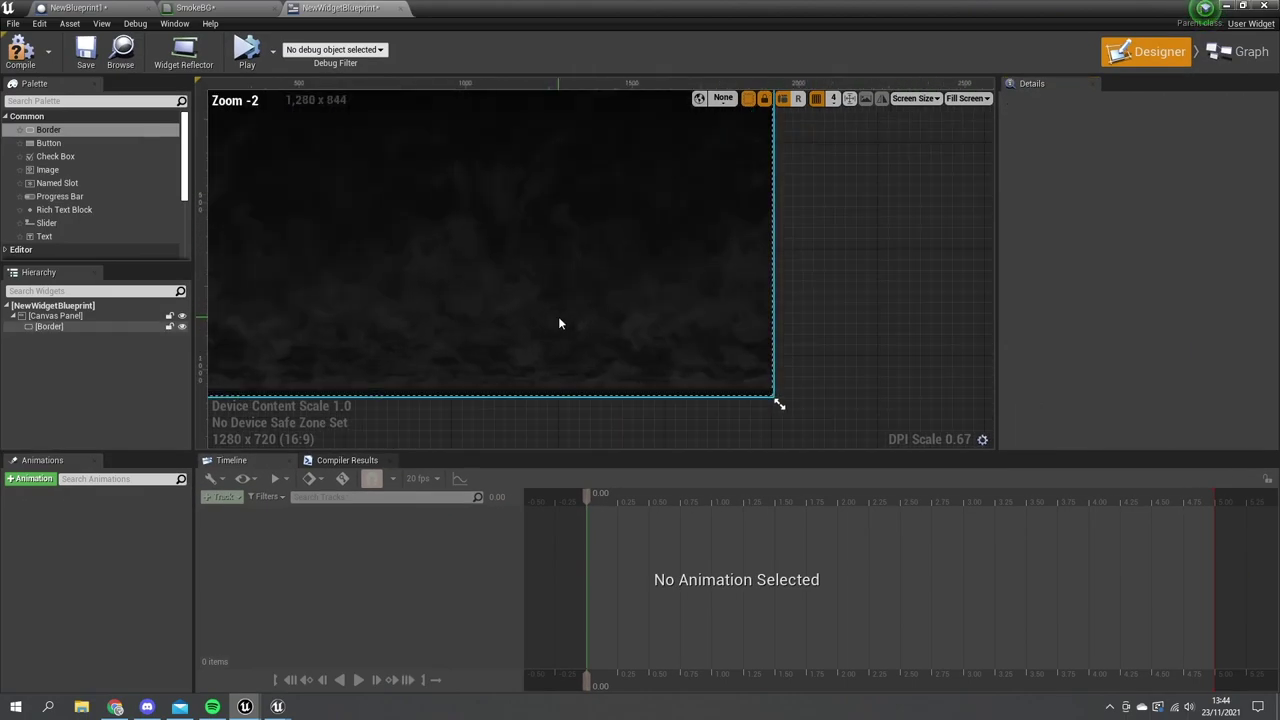
pyautogui.scroll(1, 717, 406)
pyautogui.scroll(-2, 657, 314)
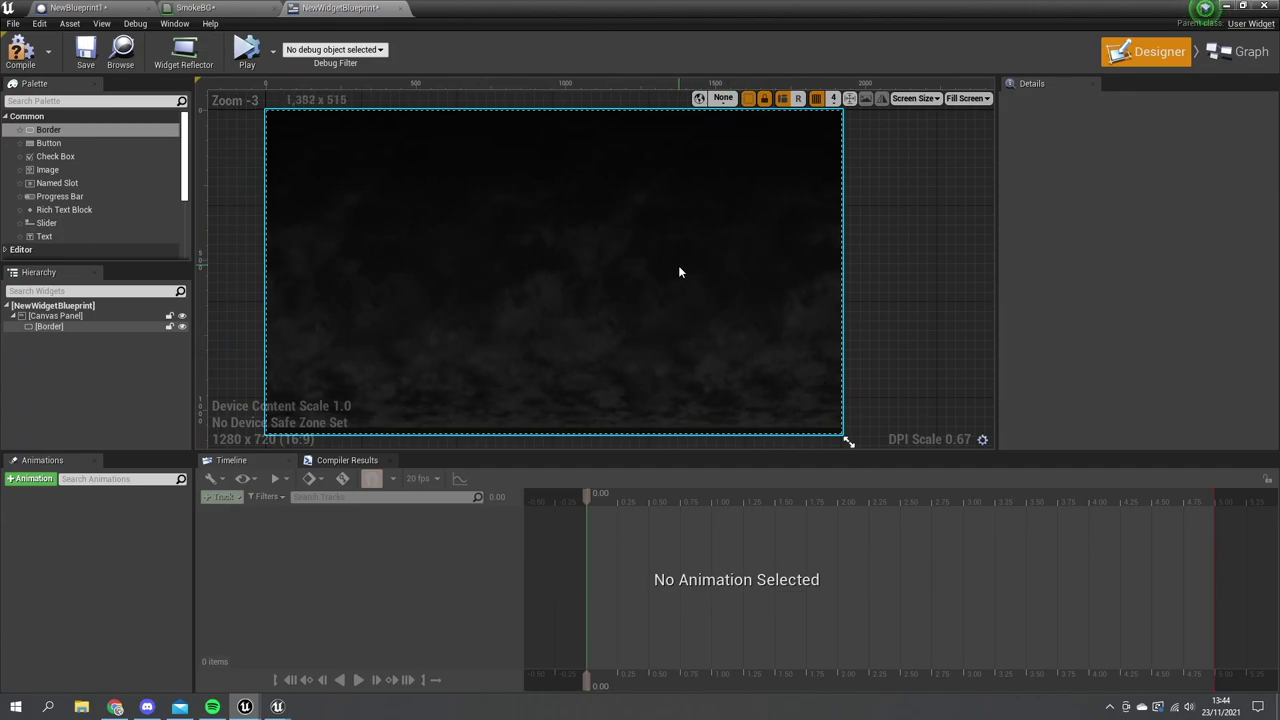
pyautogui.click(678, 271)
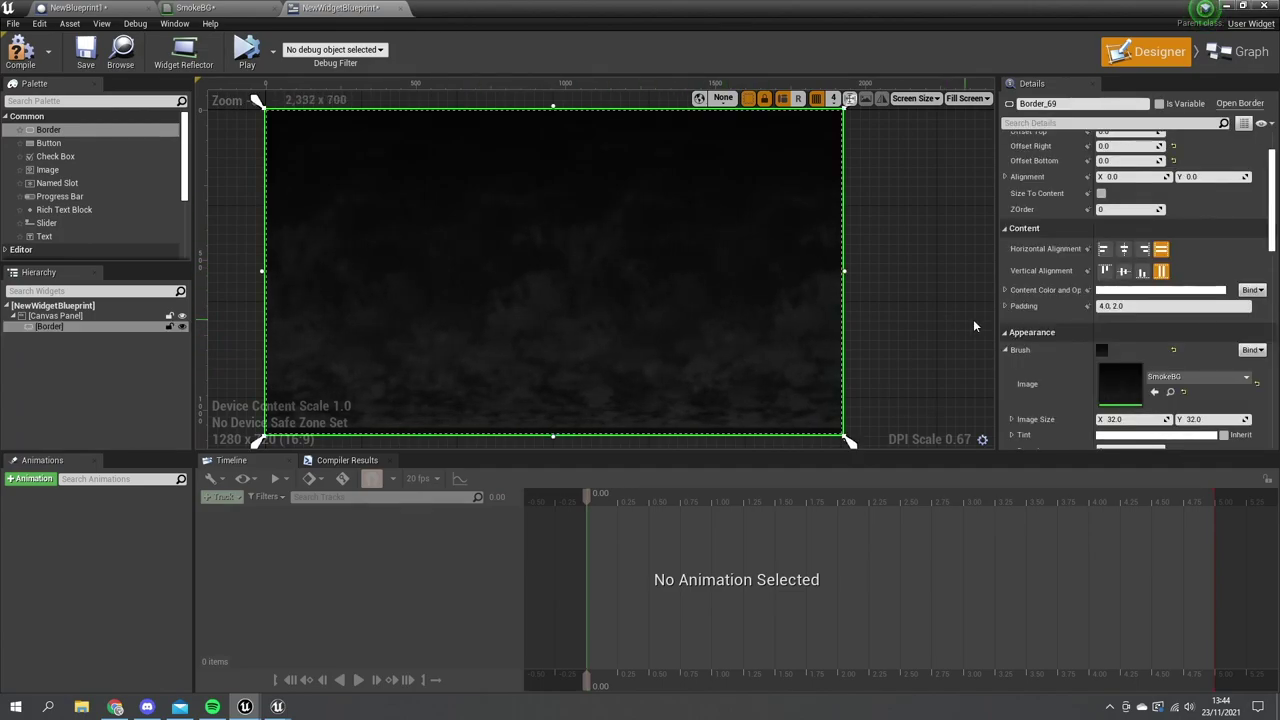
# Choose a pale red for the Border's Brush Tint in the Color Picker and confirm.
pyautogui.scroll(-2, 1046, 325)
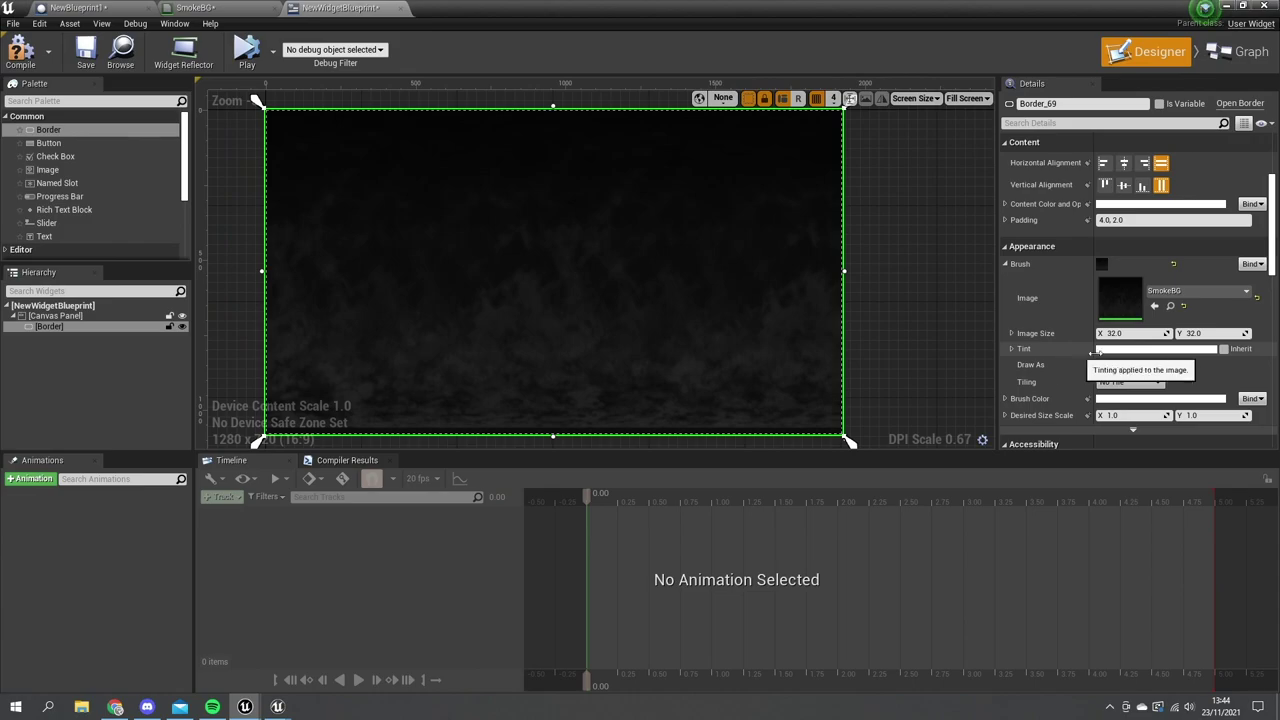
pyautogui.click(1130, 349)
pyautogui.click(928, 458)
pyautogui.moveTo(928, 458); pyautogui.dragTo(968, 470)
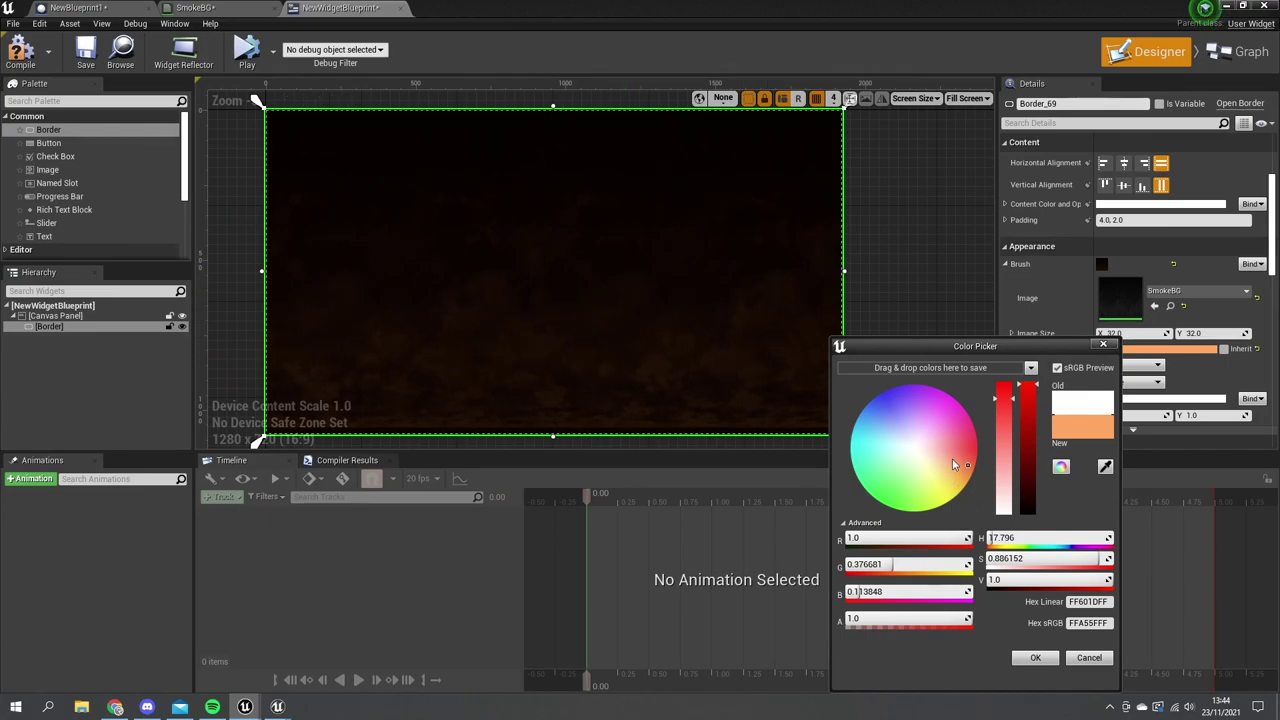
pyautogui.moveTo(955, 465)
pyautogui.mouseDown()
pyautogui.moveTo(868, 488)
pyautogui.moveTo(855, 470)
pyautogui.moveTo(914, 417)
pyautogui.moveTo(955, 454)
pyautogui.mouseUp()
pyautogui.click(1035, 657)
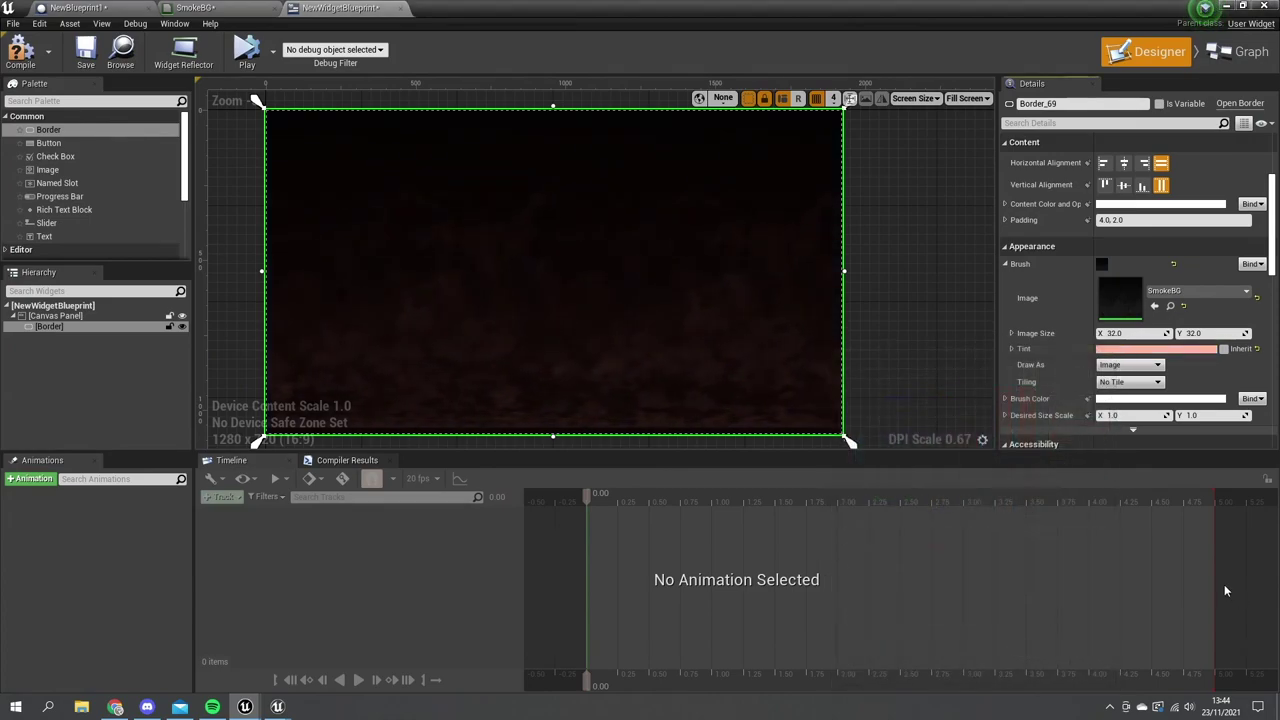